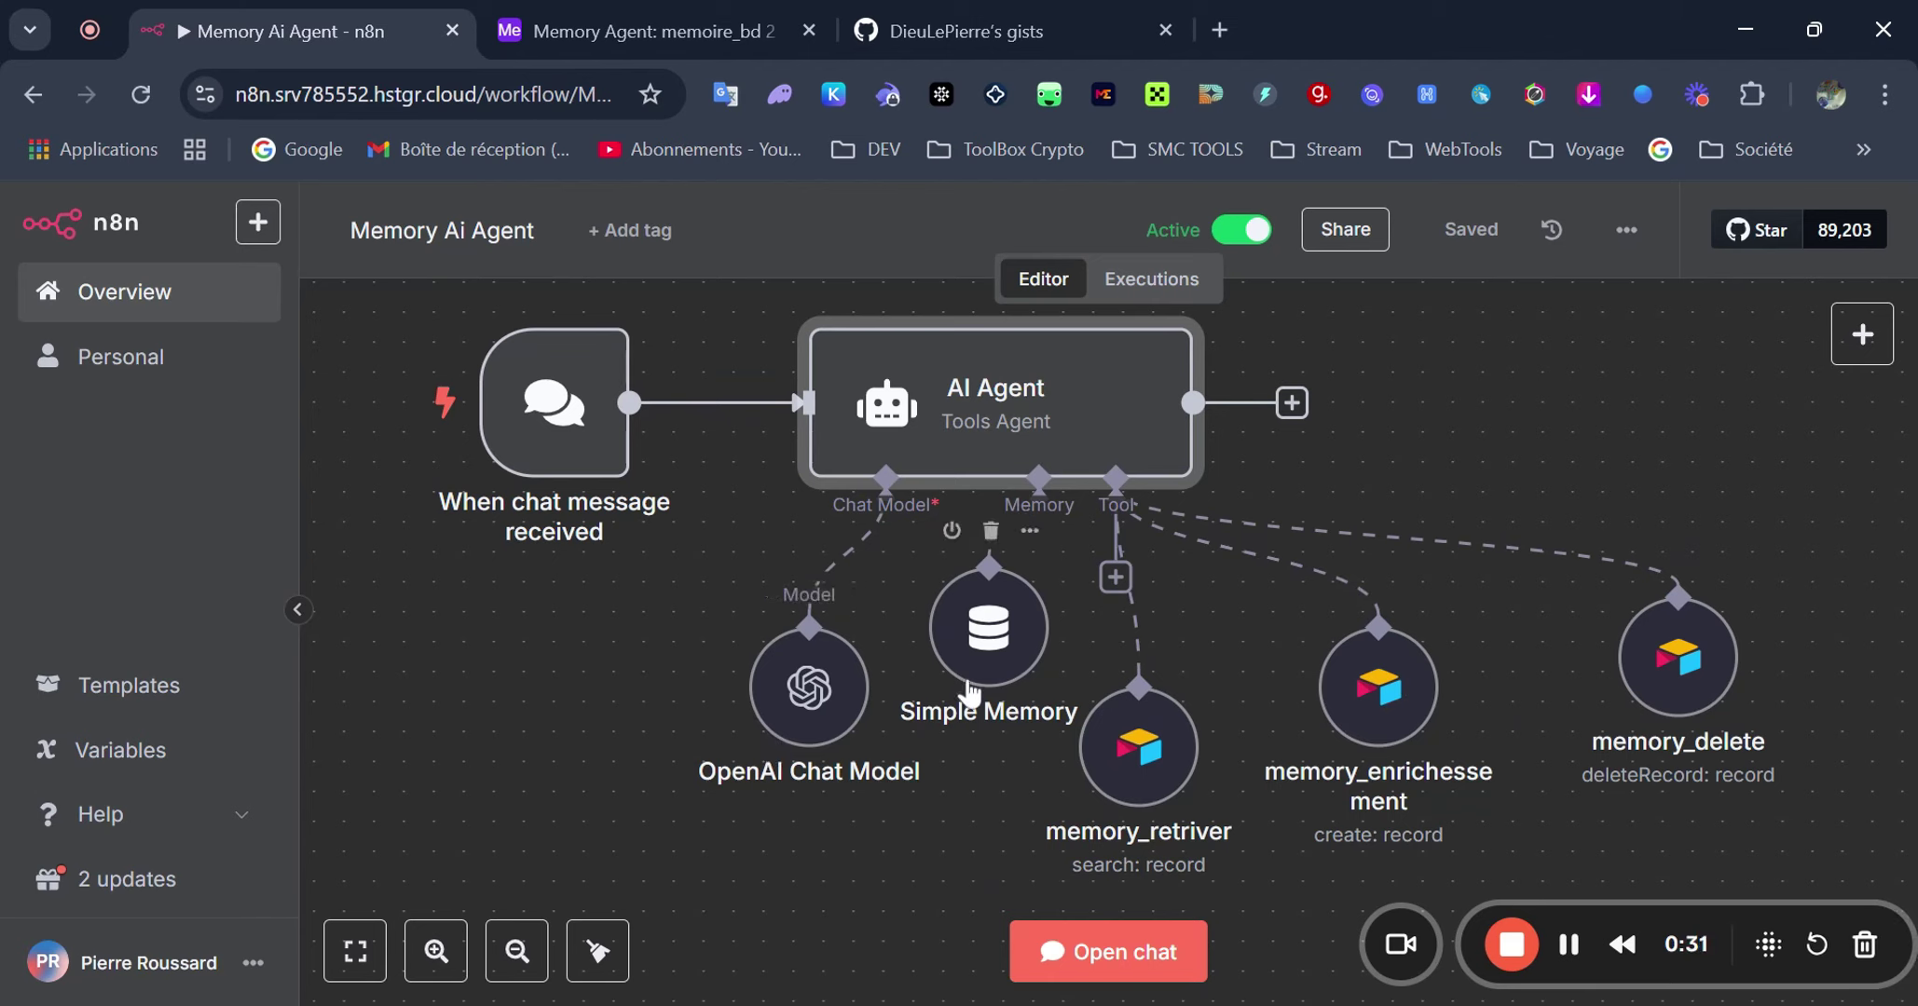
- Reposition the Simple Memory node slightly lower beneath the AI Agent node and save the workflow
{"action": "left_click_drag", "start_coordinate": [970, 655], "coordinate": [967, 676]}
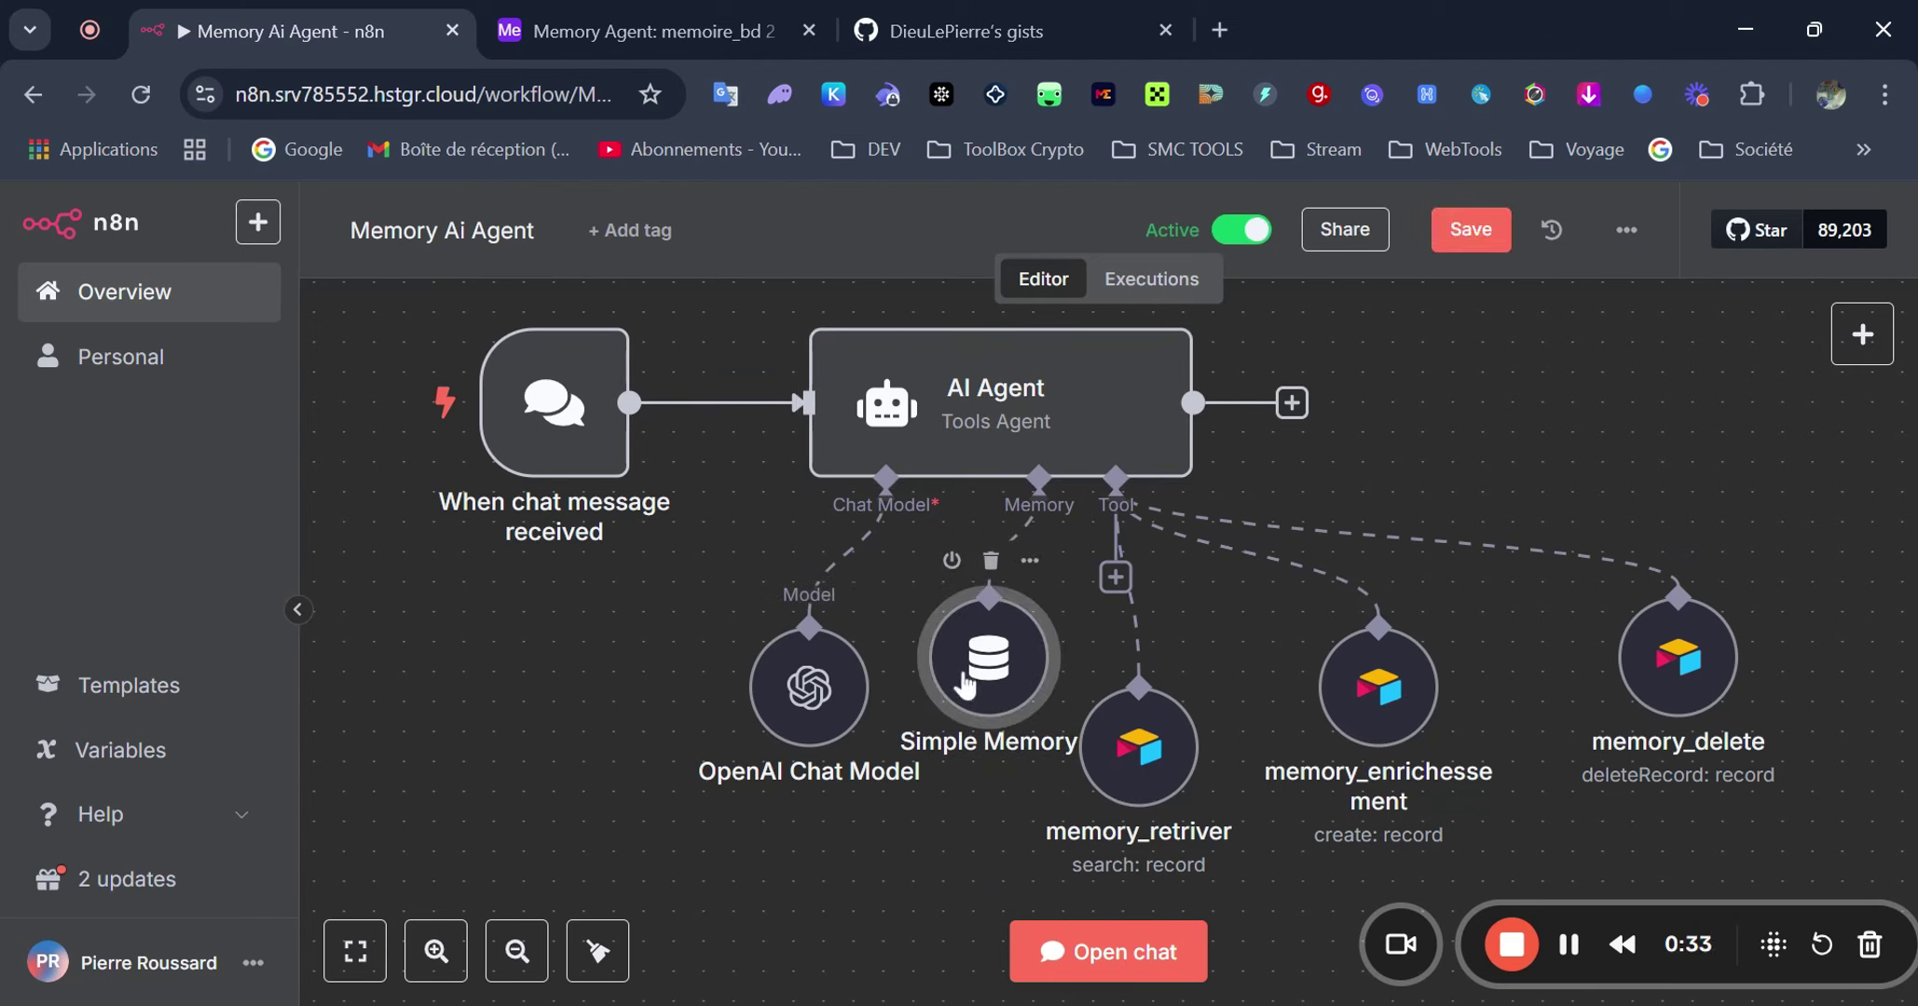
{"action": "key", "text": "ctrl+s"}
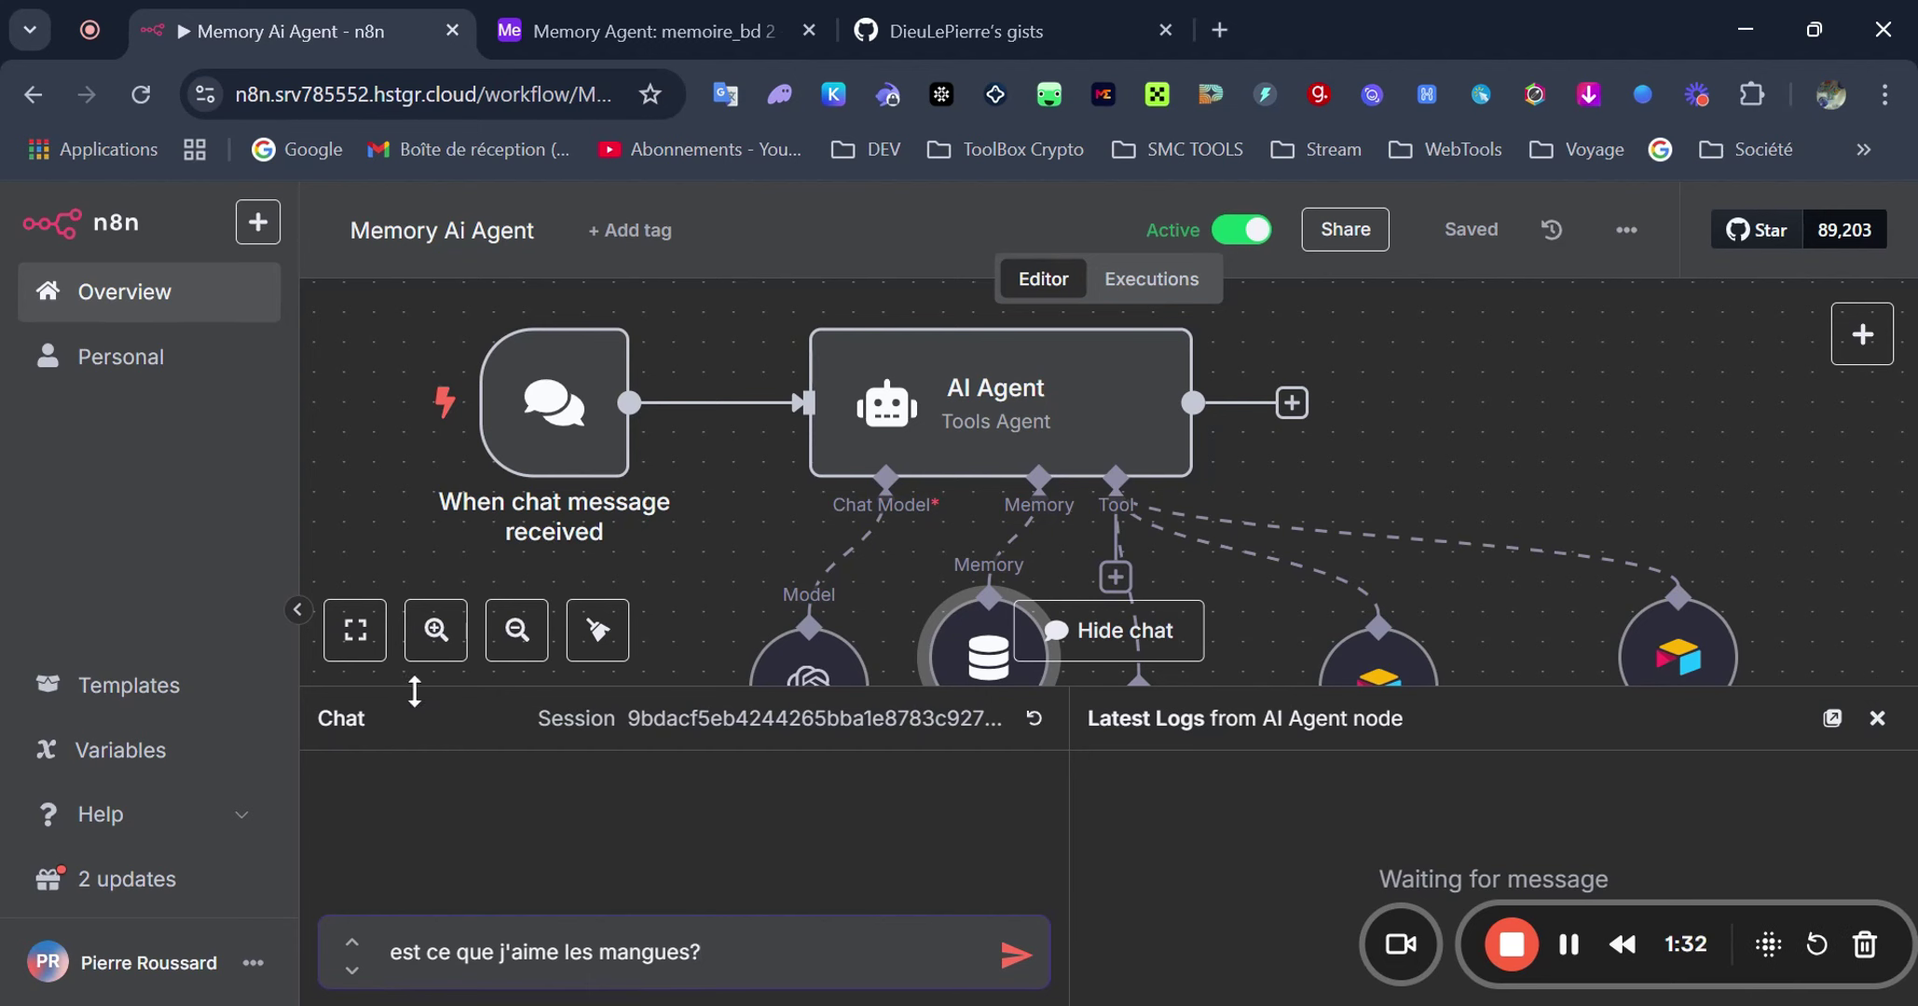
- Ask the agent "est ce que j'aime les mangues?" in the chat and check the mango record in the Airtable memoire_bd 2 table
{"action": "left_click", "coordinate": [355, 630]}
{"action": "left_click", "coordinate": [1018, 955]}
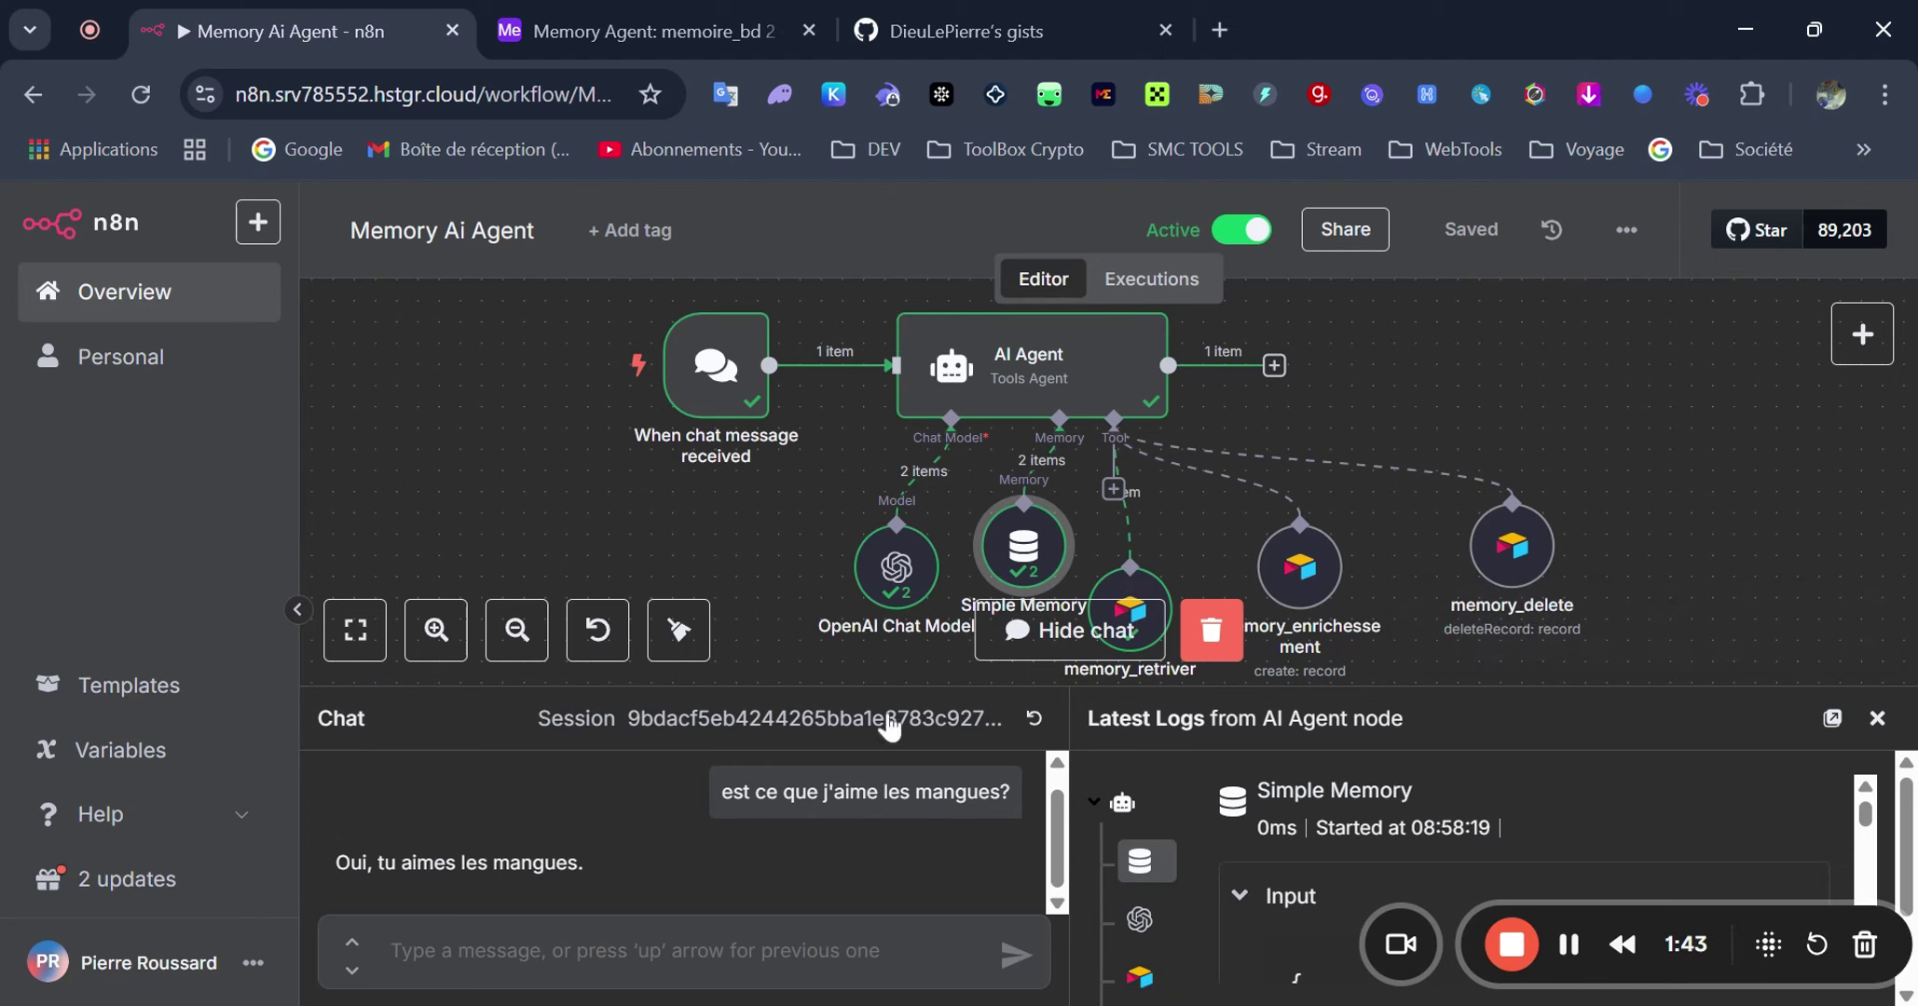
{"action": "left_click", "coordinate": [643, 28]}
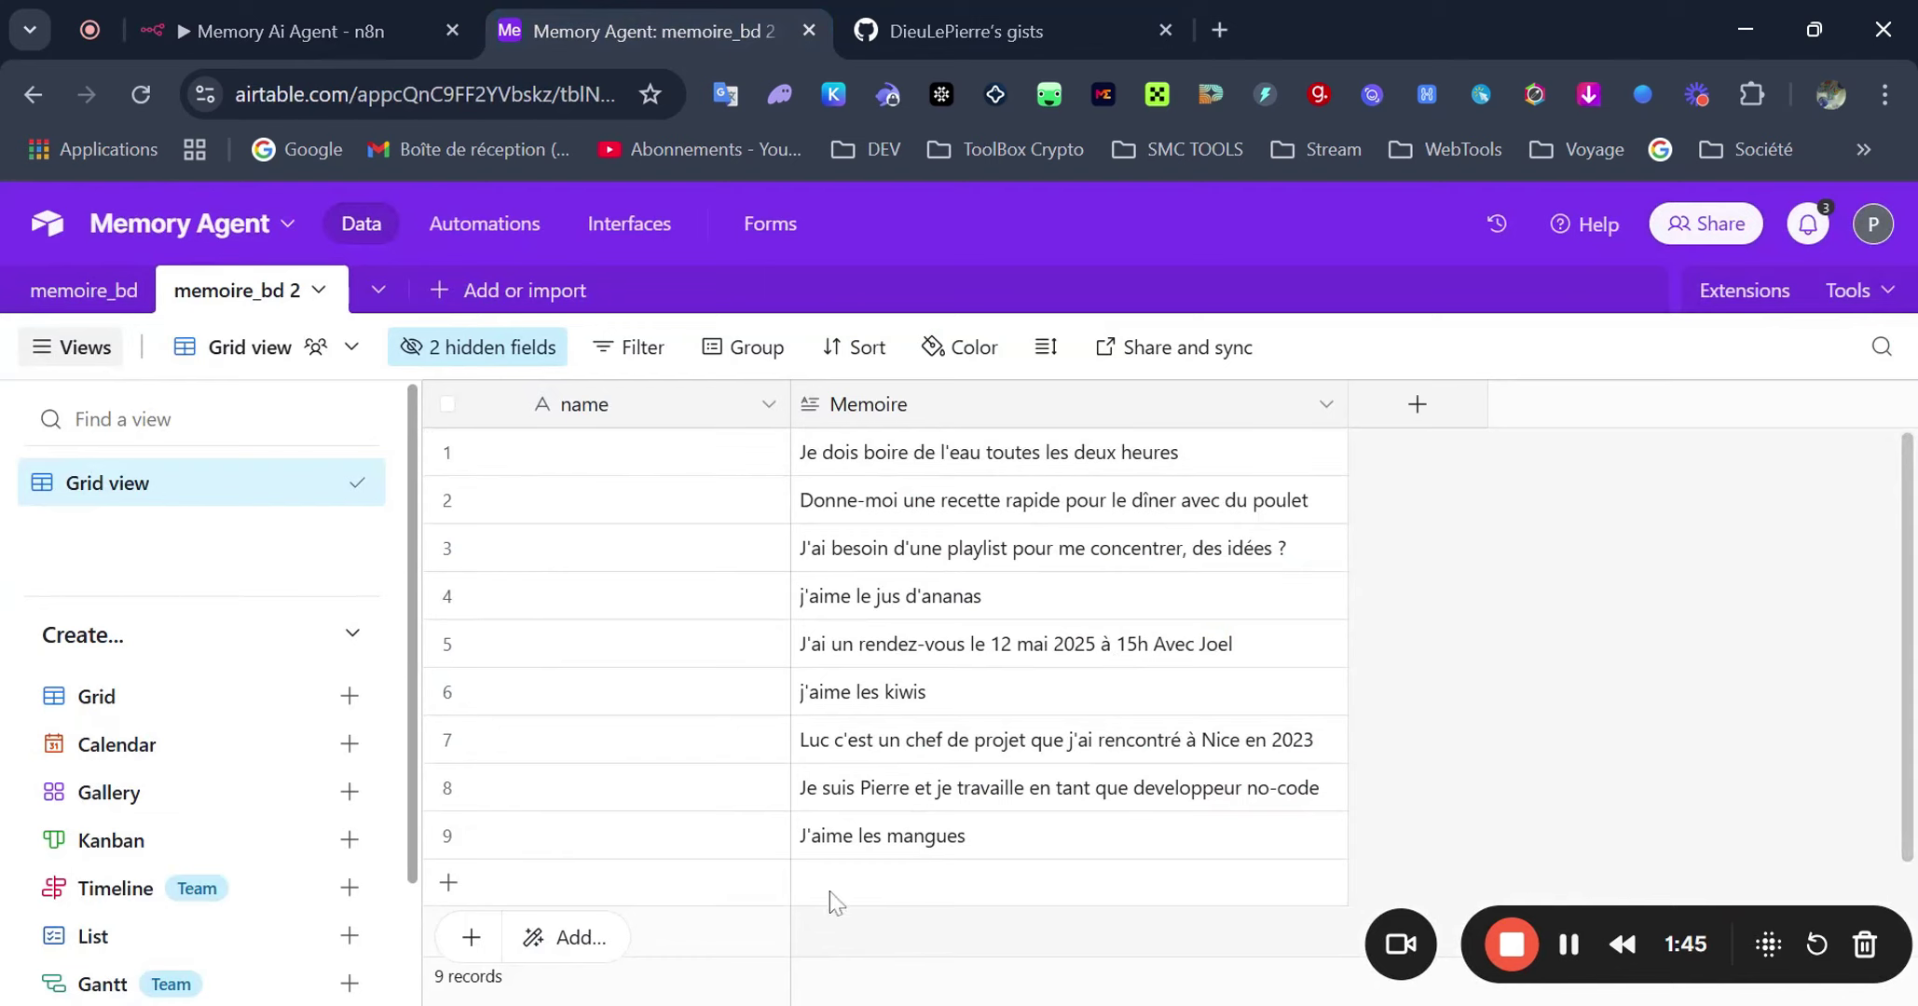
{"action": "left_click", "coordinate": [827, 844]}
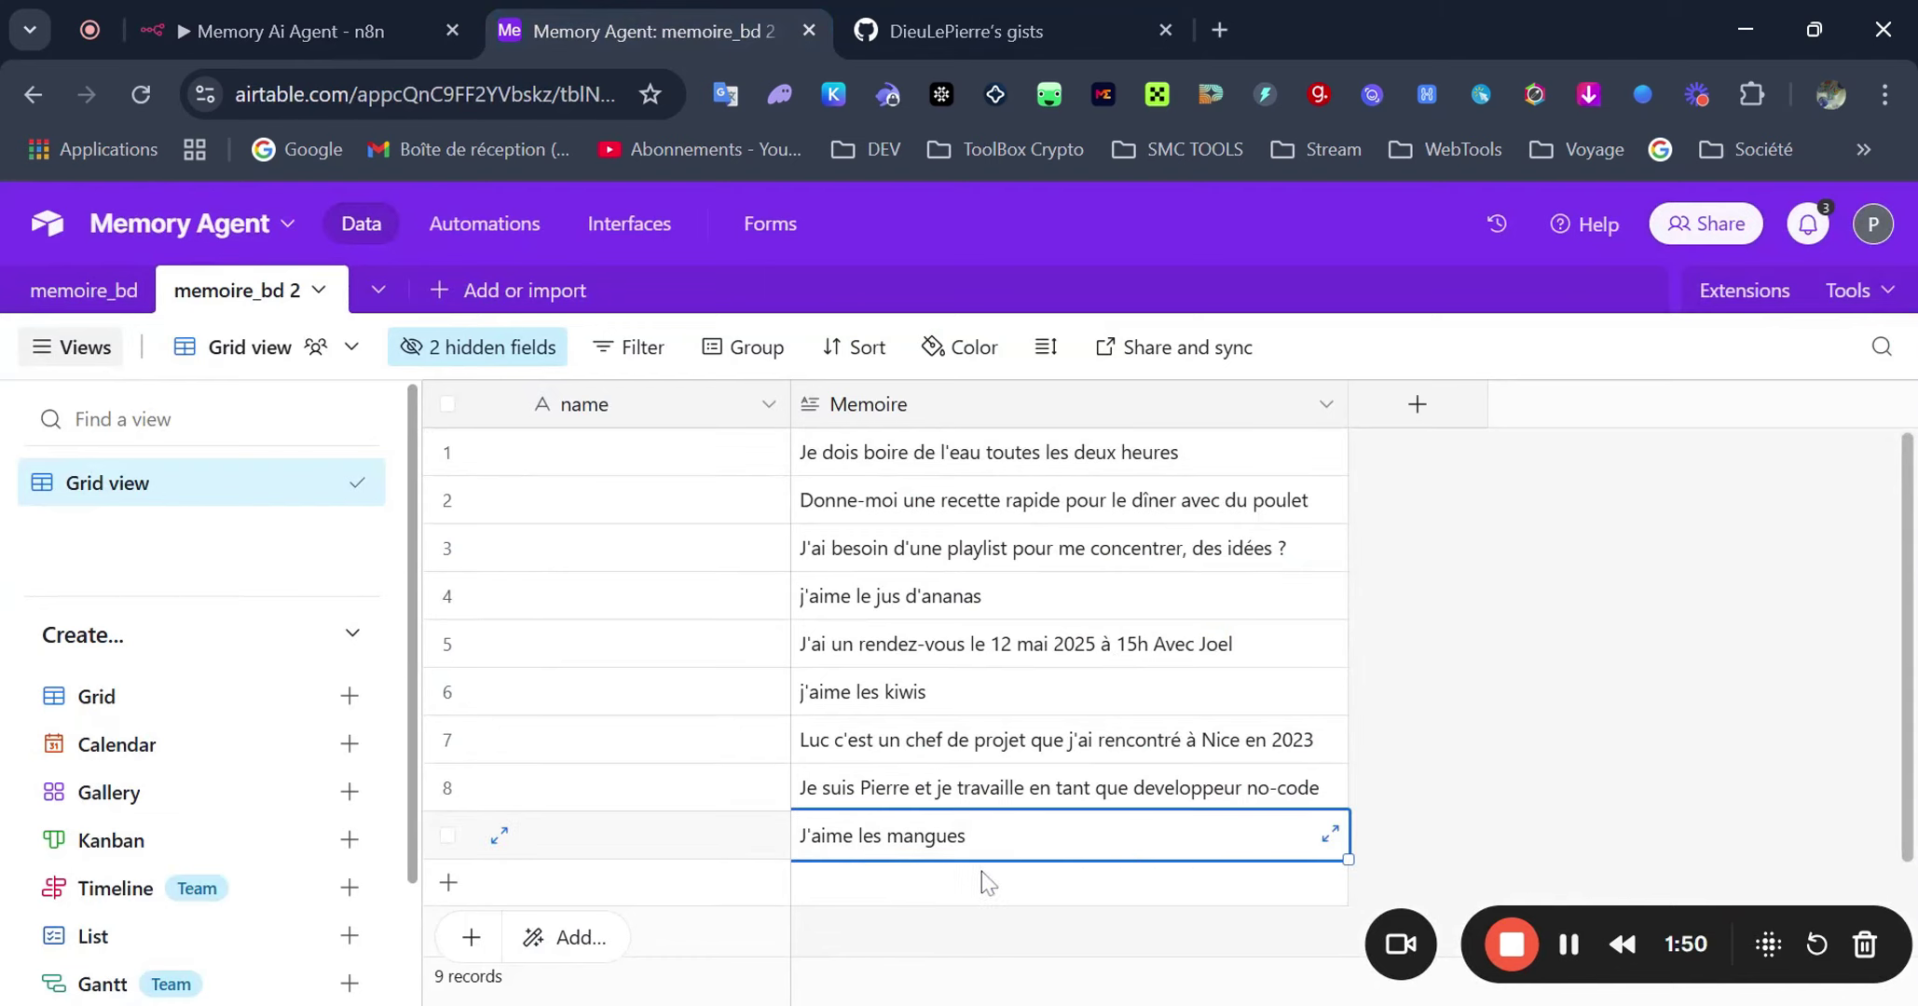
- Return to the n8n chat to ask "et les ananas?" and check the pineapple juice record in the Airtable table
{"action": "left_click", "coordinate": [386, 31]}
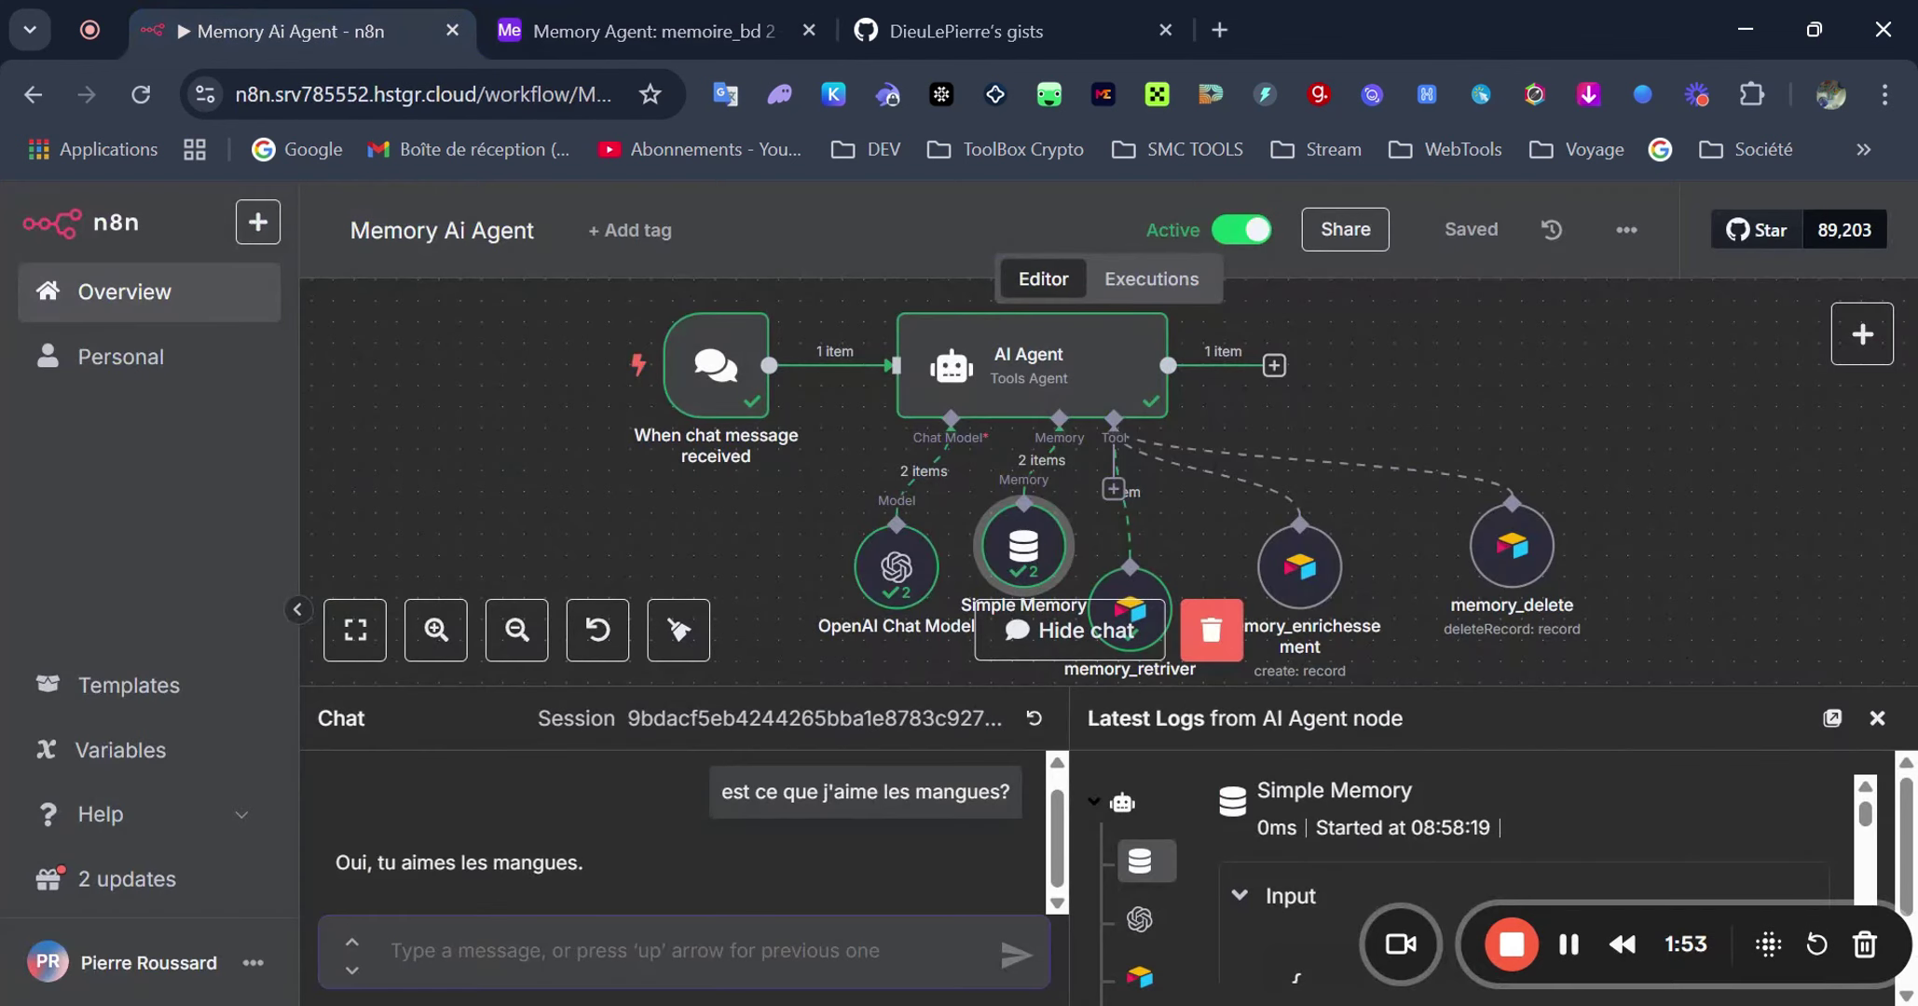
{"action": "type", "text": "et les "}
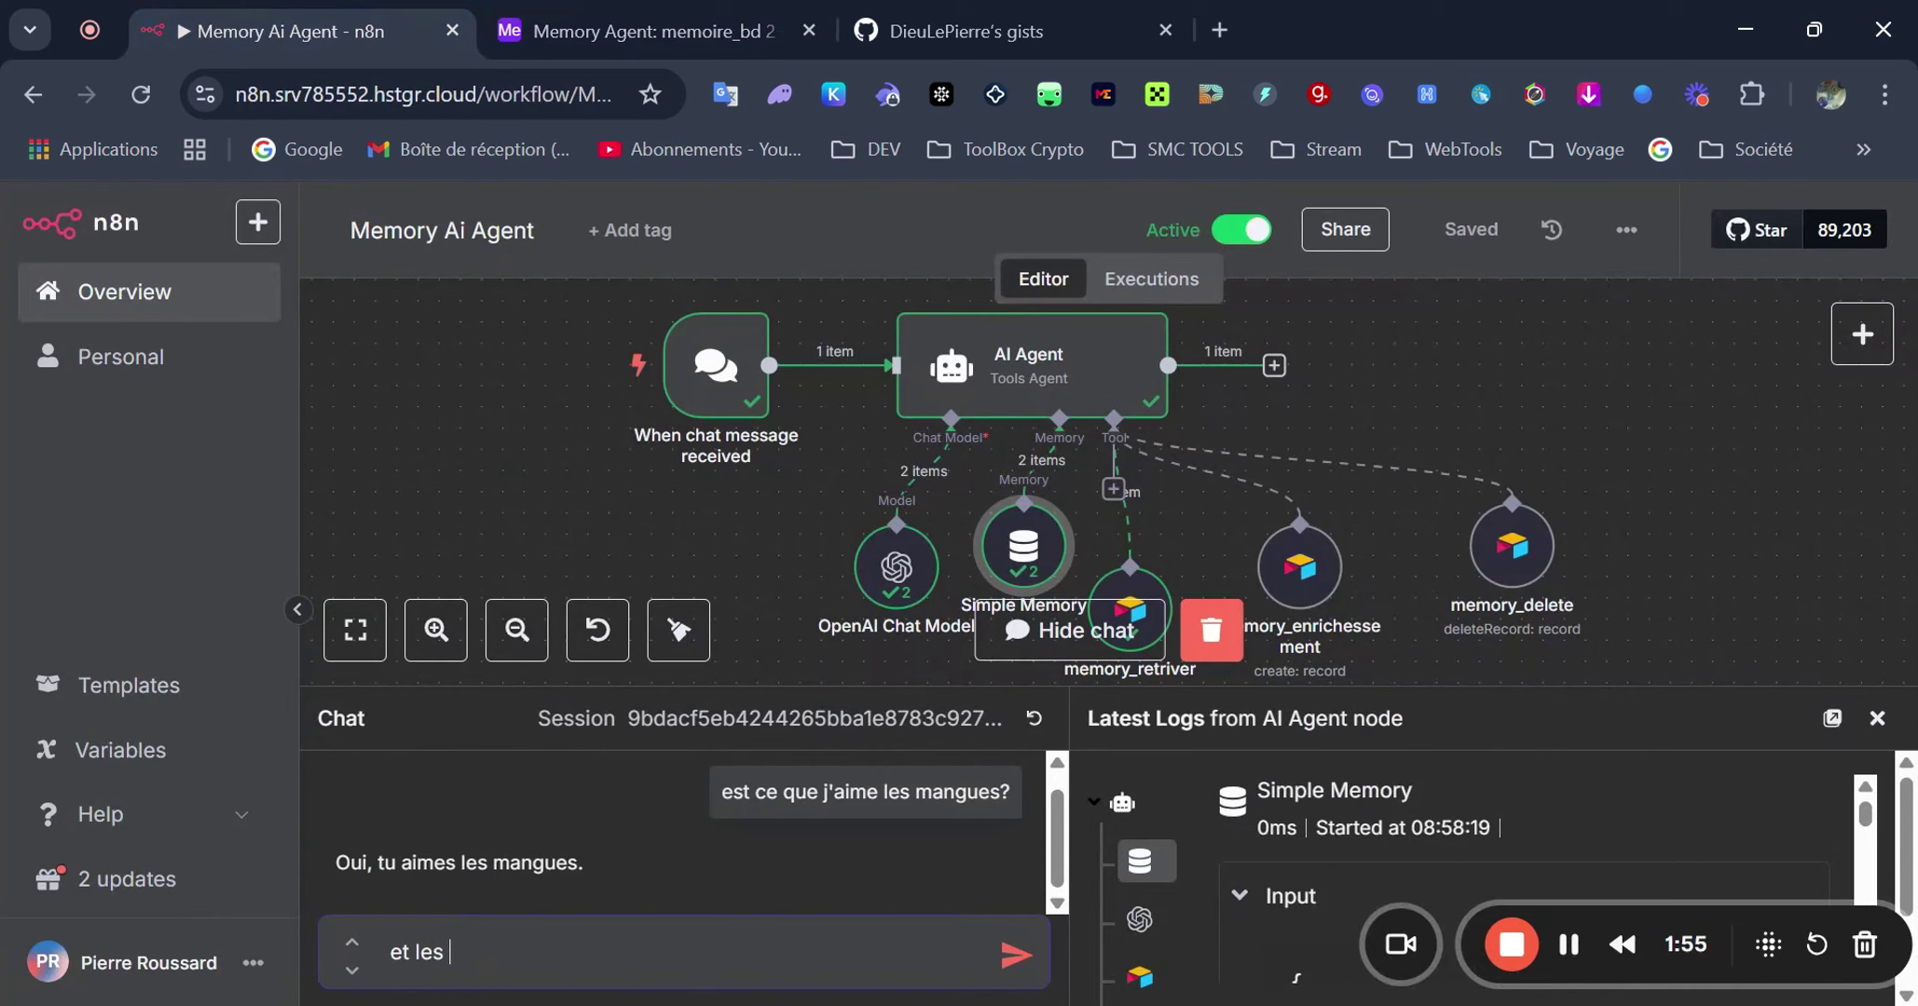
{"action": "type", "text": "ananas?"}
{"action": "key", "text": "Return"}
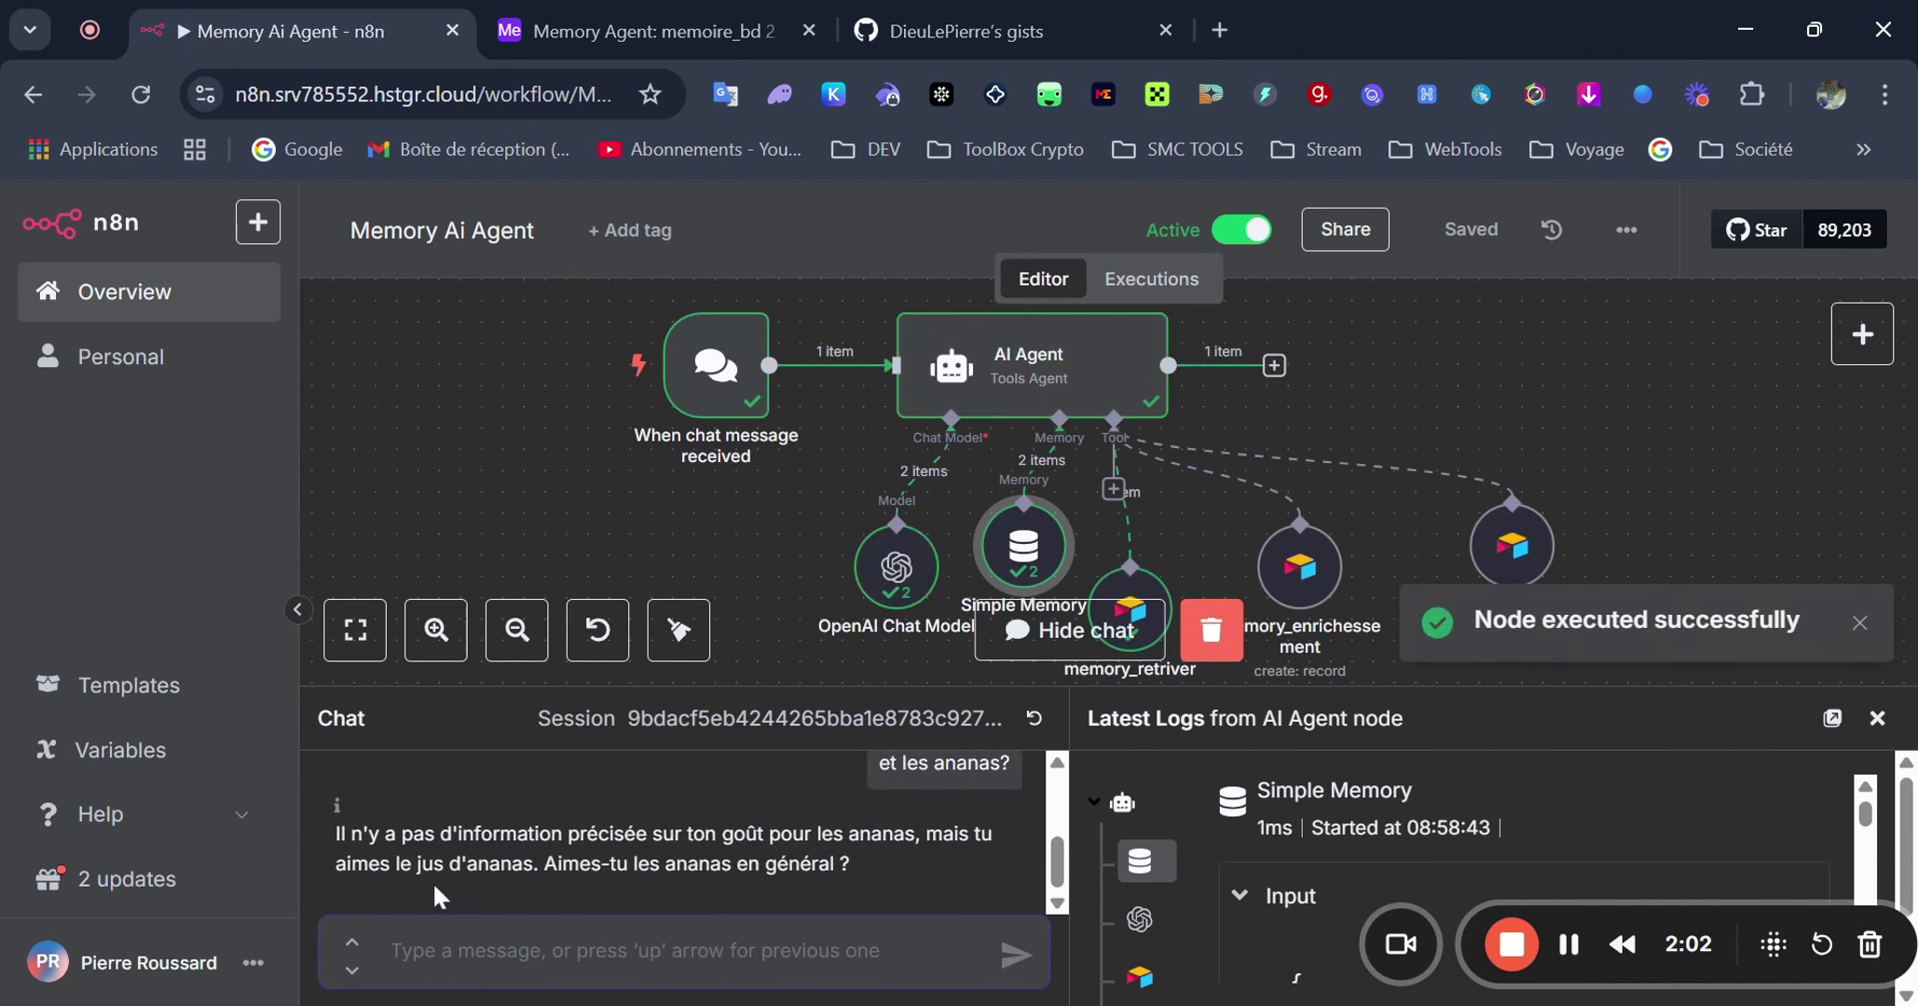
{"action": "left_click", "coordinate": [687, 42]}
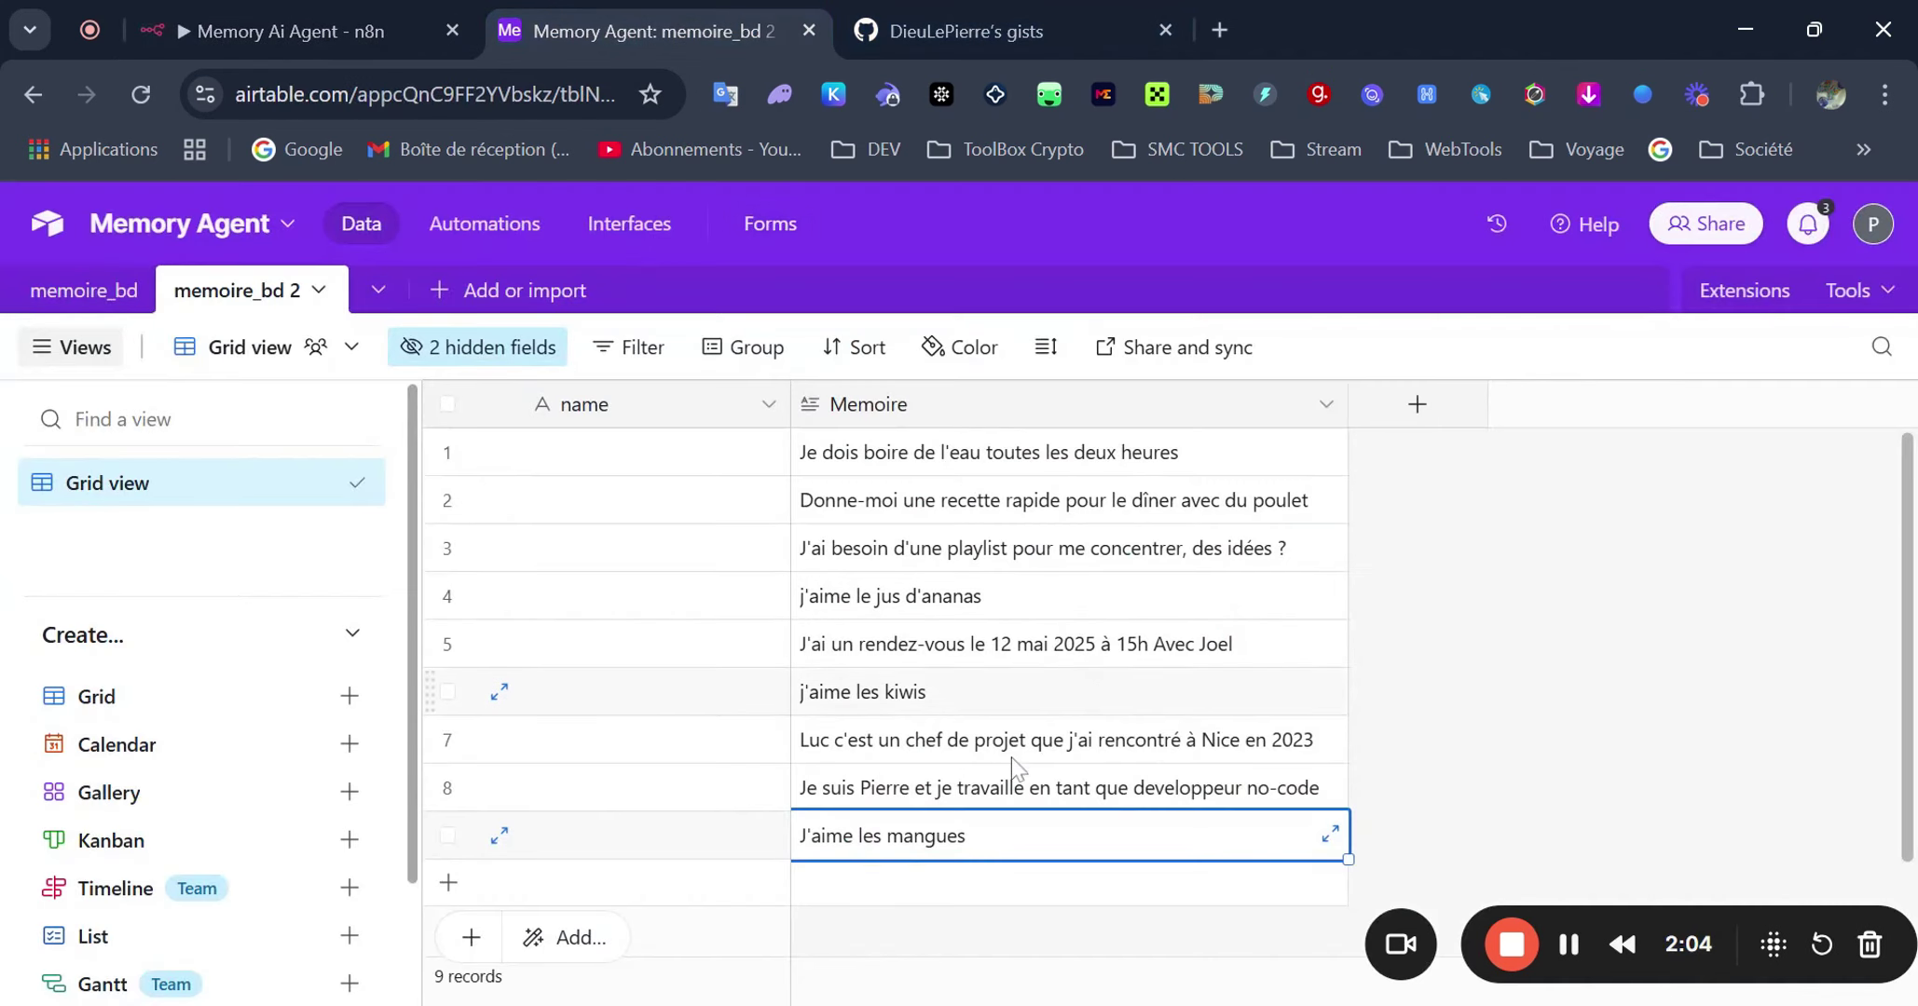
{"action": "left_click", "coordinate": [859, 599]}
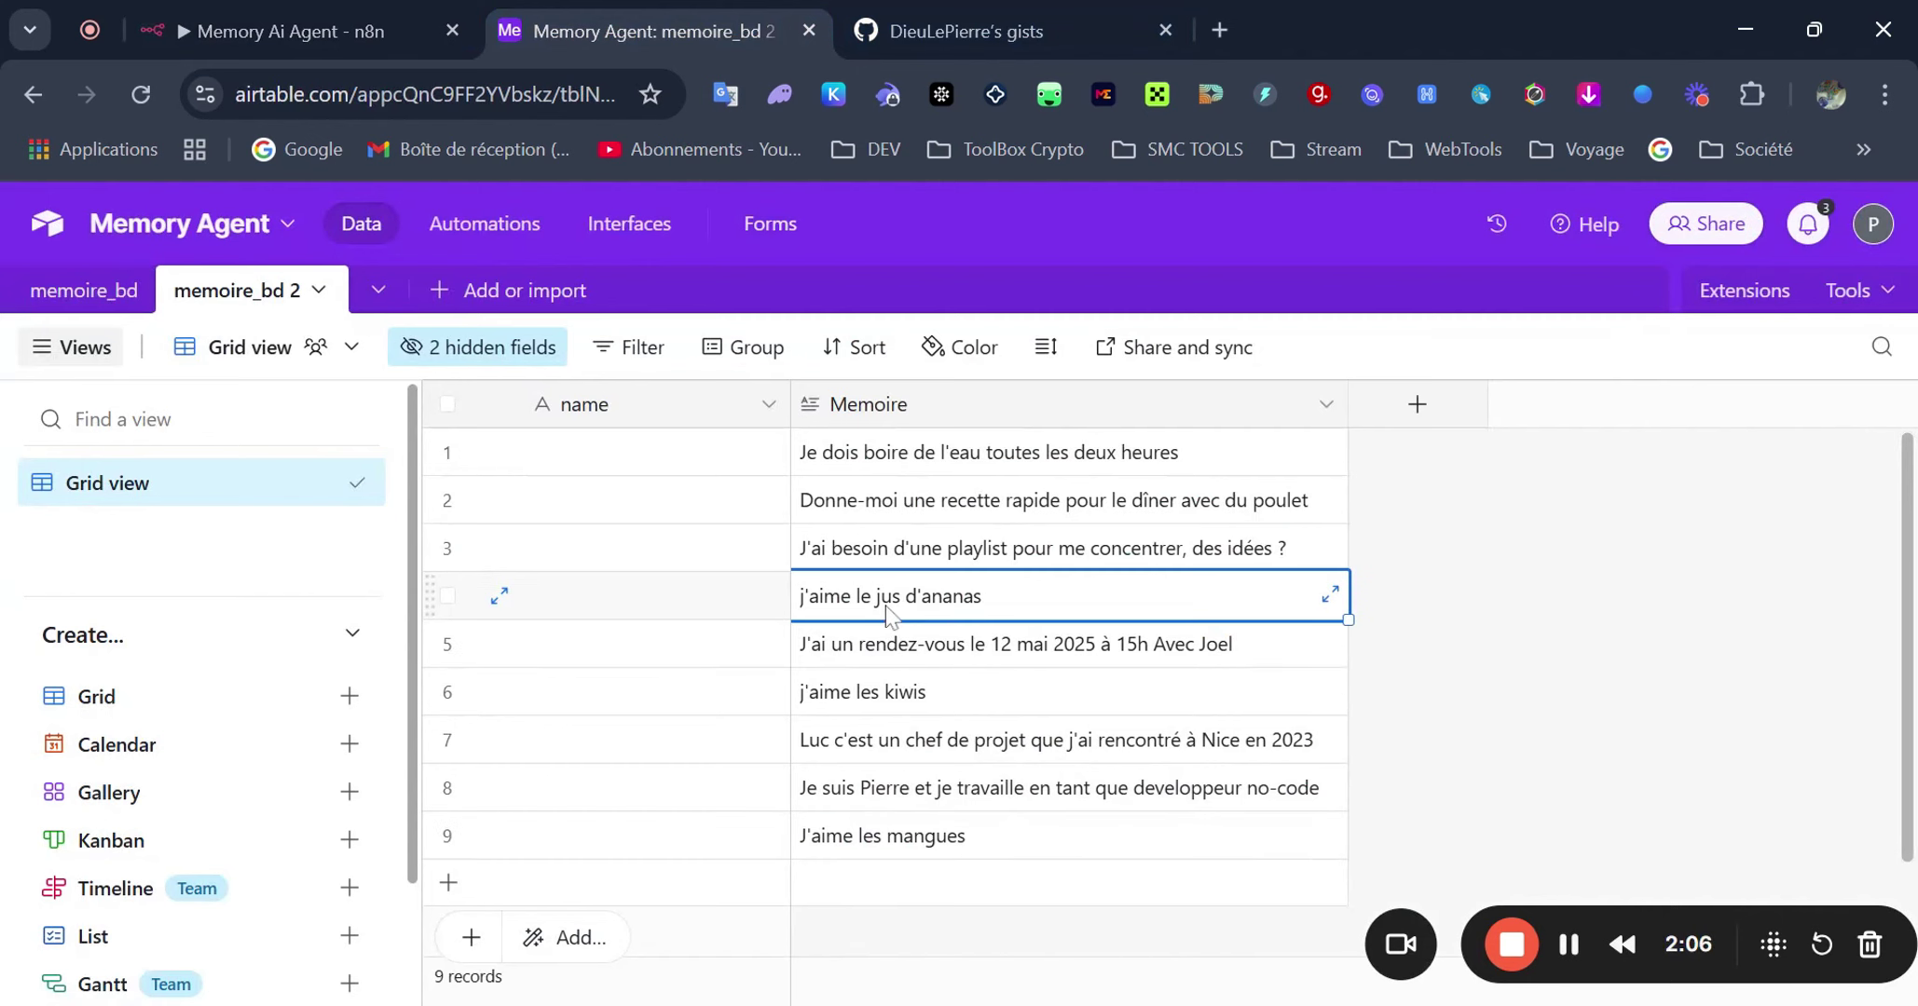
- Switch back to n8n and reuse the last chat message, reworded as "et le jus d'ananas?", to question the agent
{"action": "left_click", "coordinate": [280, 31]}
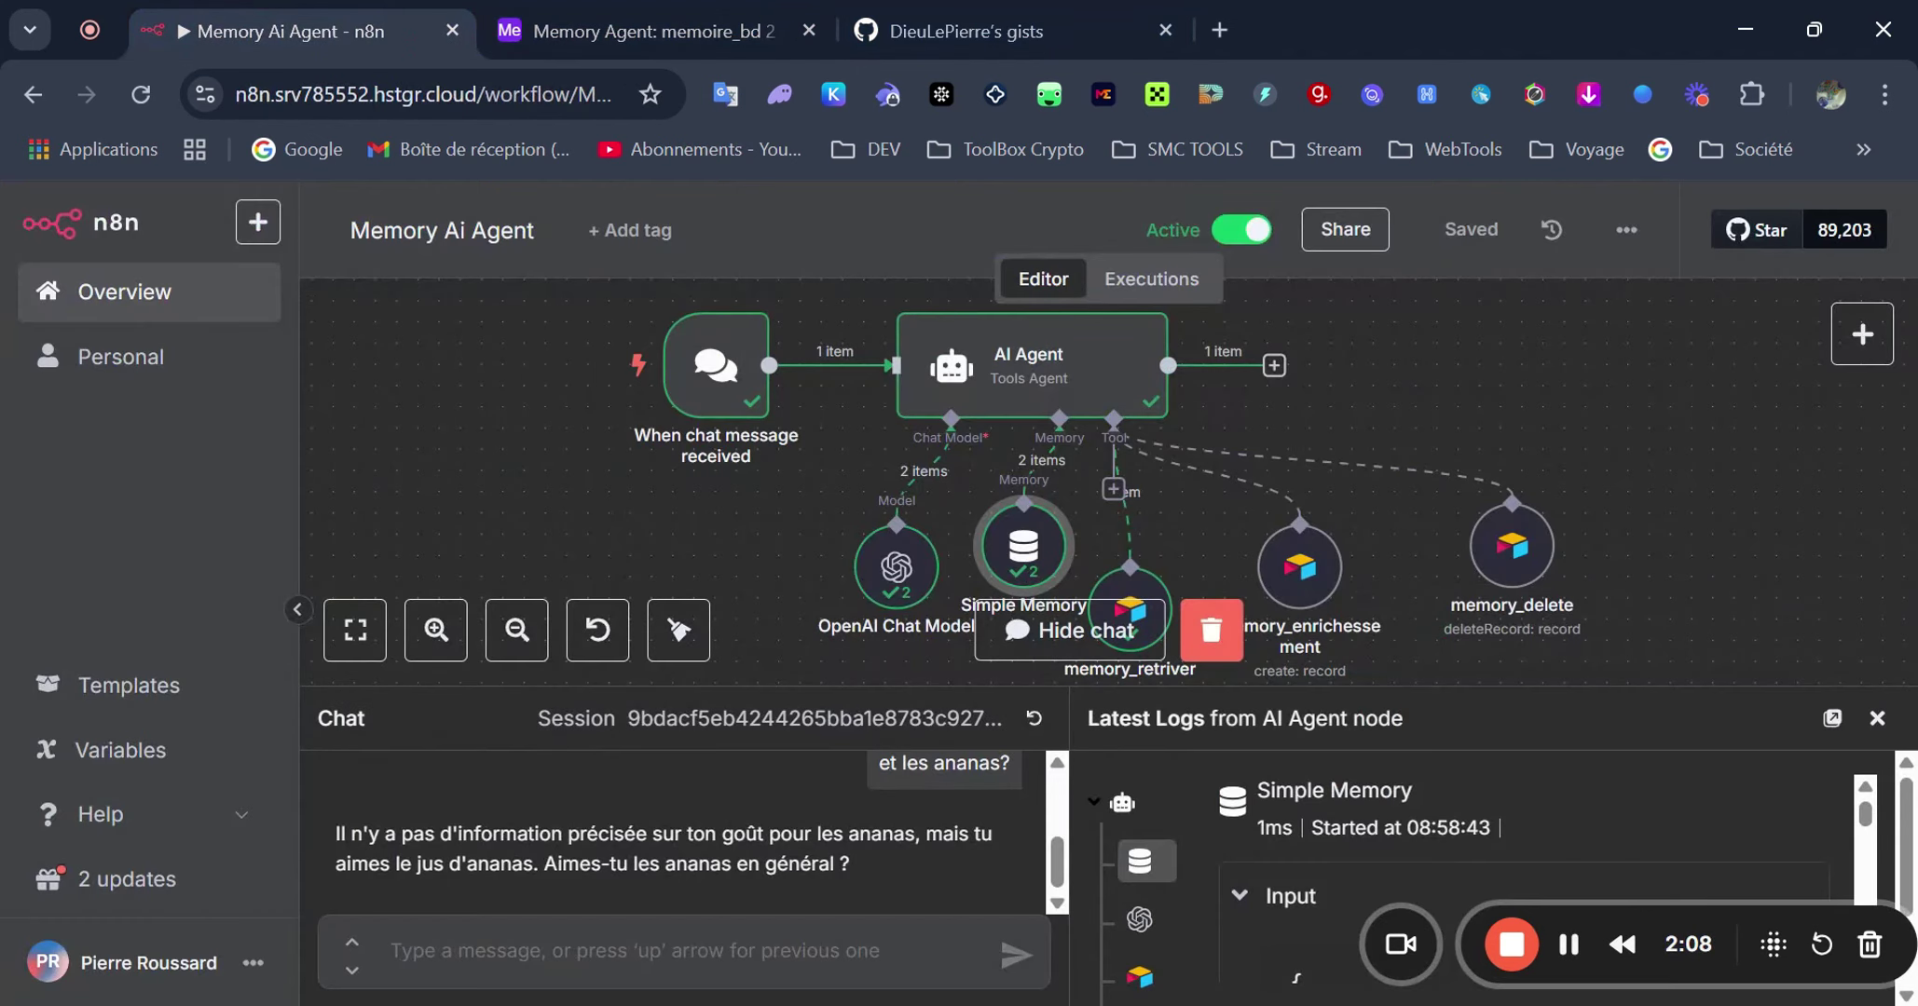
{"action": "scroll", "coordinate": [1007, 782], "scroll_direction": "up", "scroll_amount": 2}
{"action": "left_click", "coordinate": [1000, 896]}
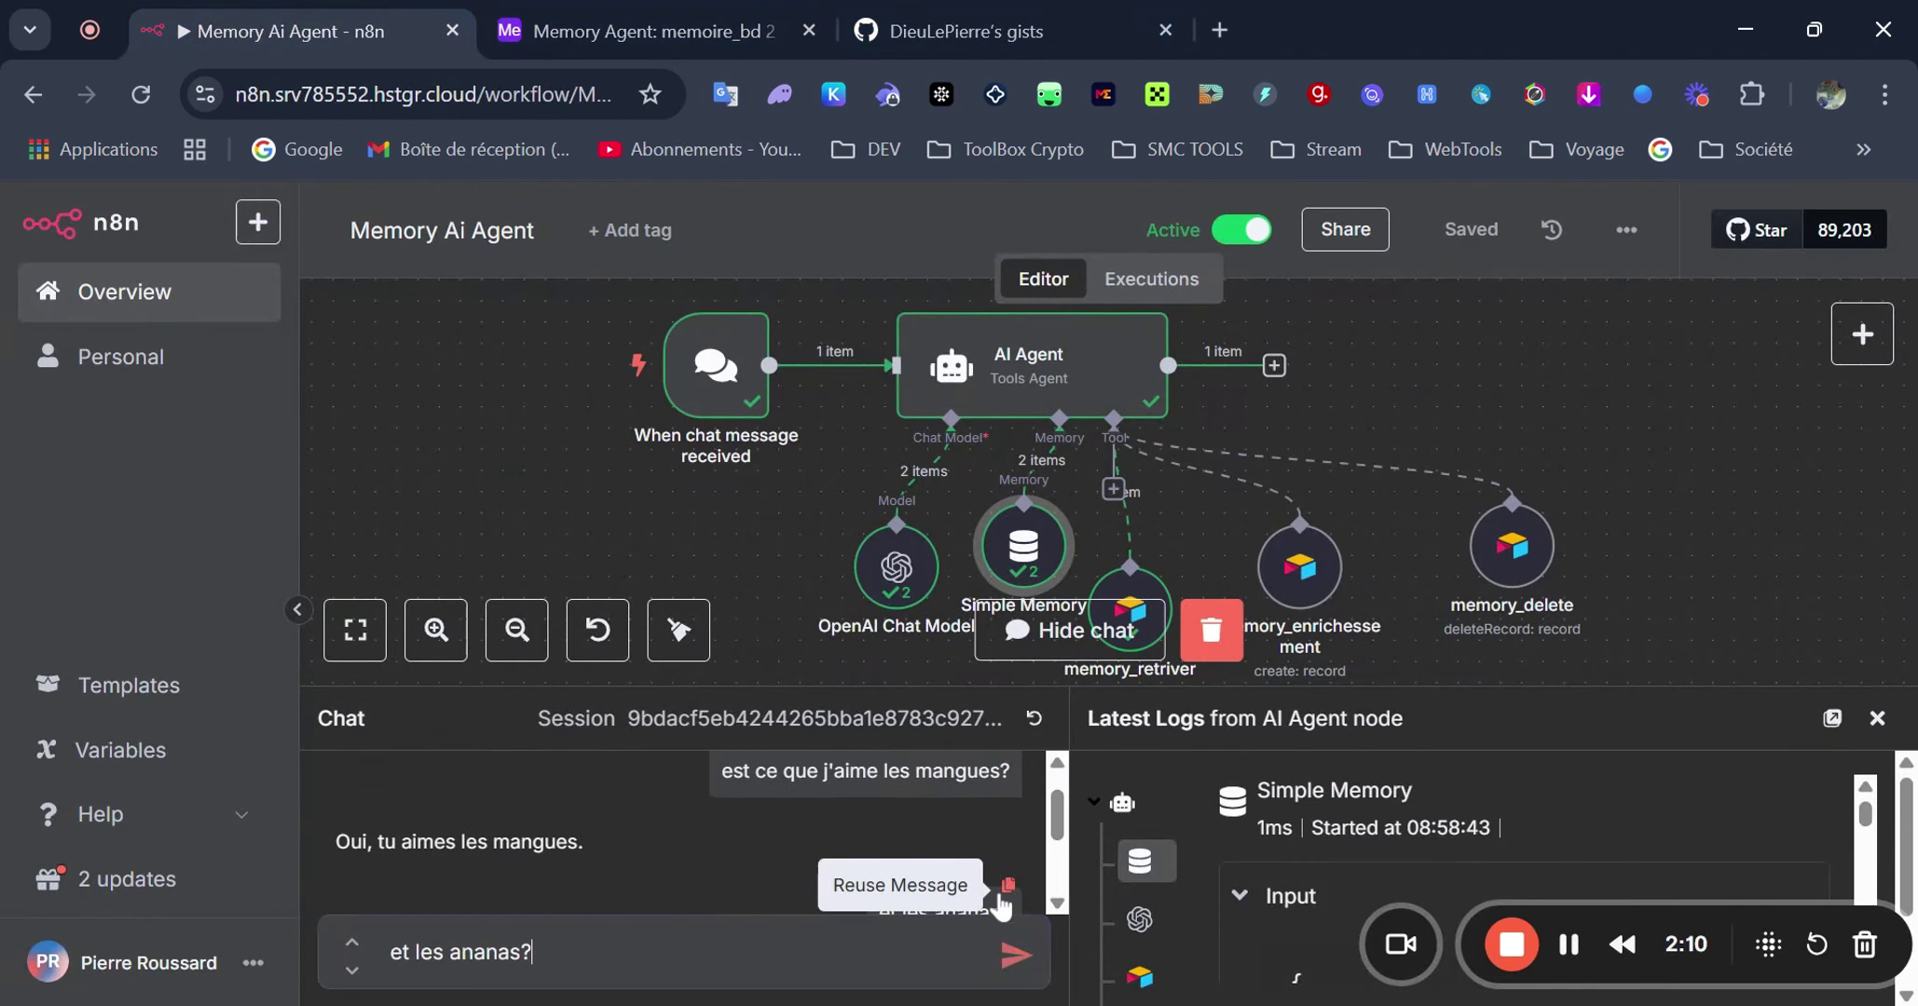
{"action": "left_click_drag", "start_coordinate": [416, 952], "coordinate": [519, 952]}
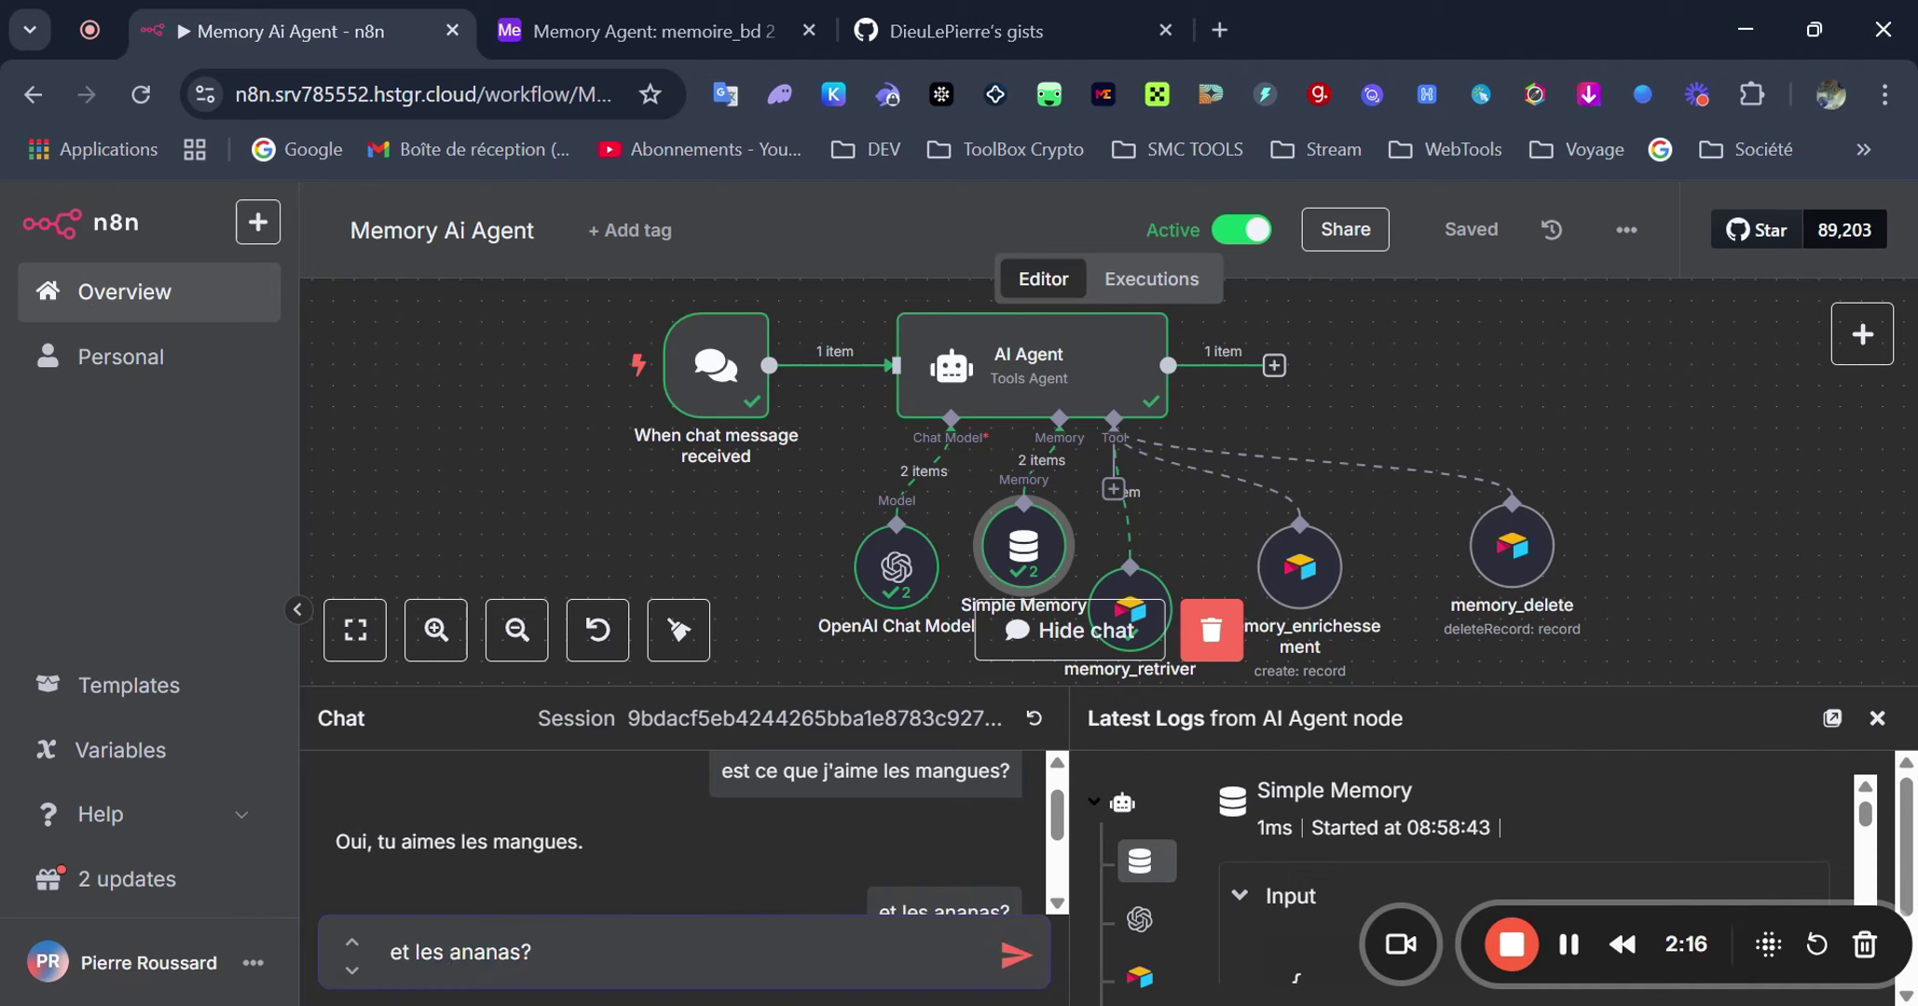
{"action": "double_click", "coordinate": [430, 951]}
{"action": "type", "text": "le jus d'"}
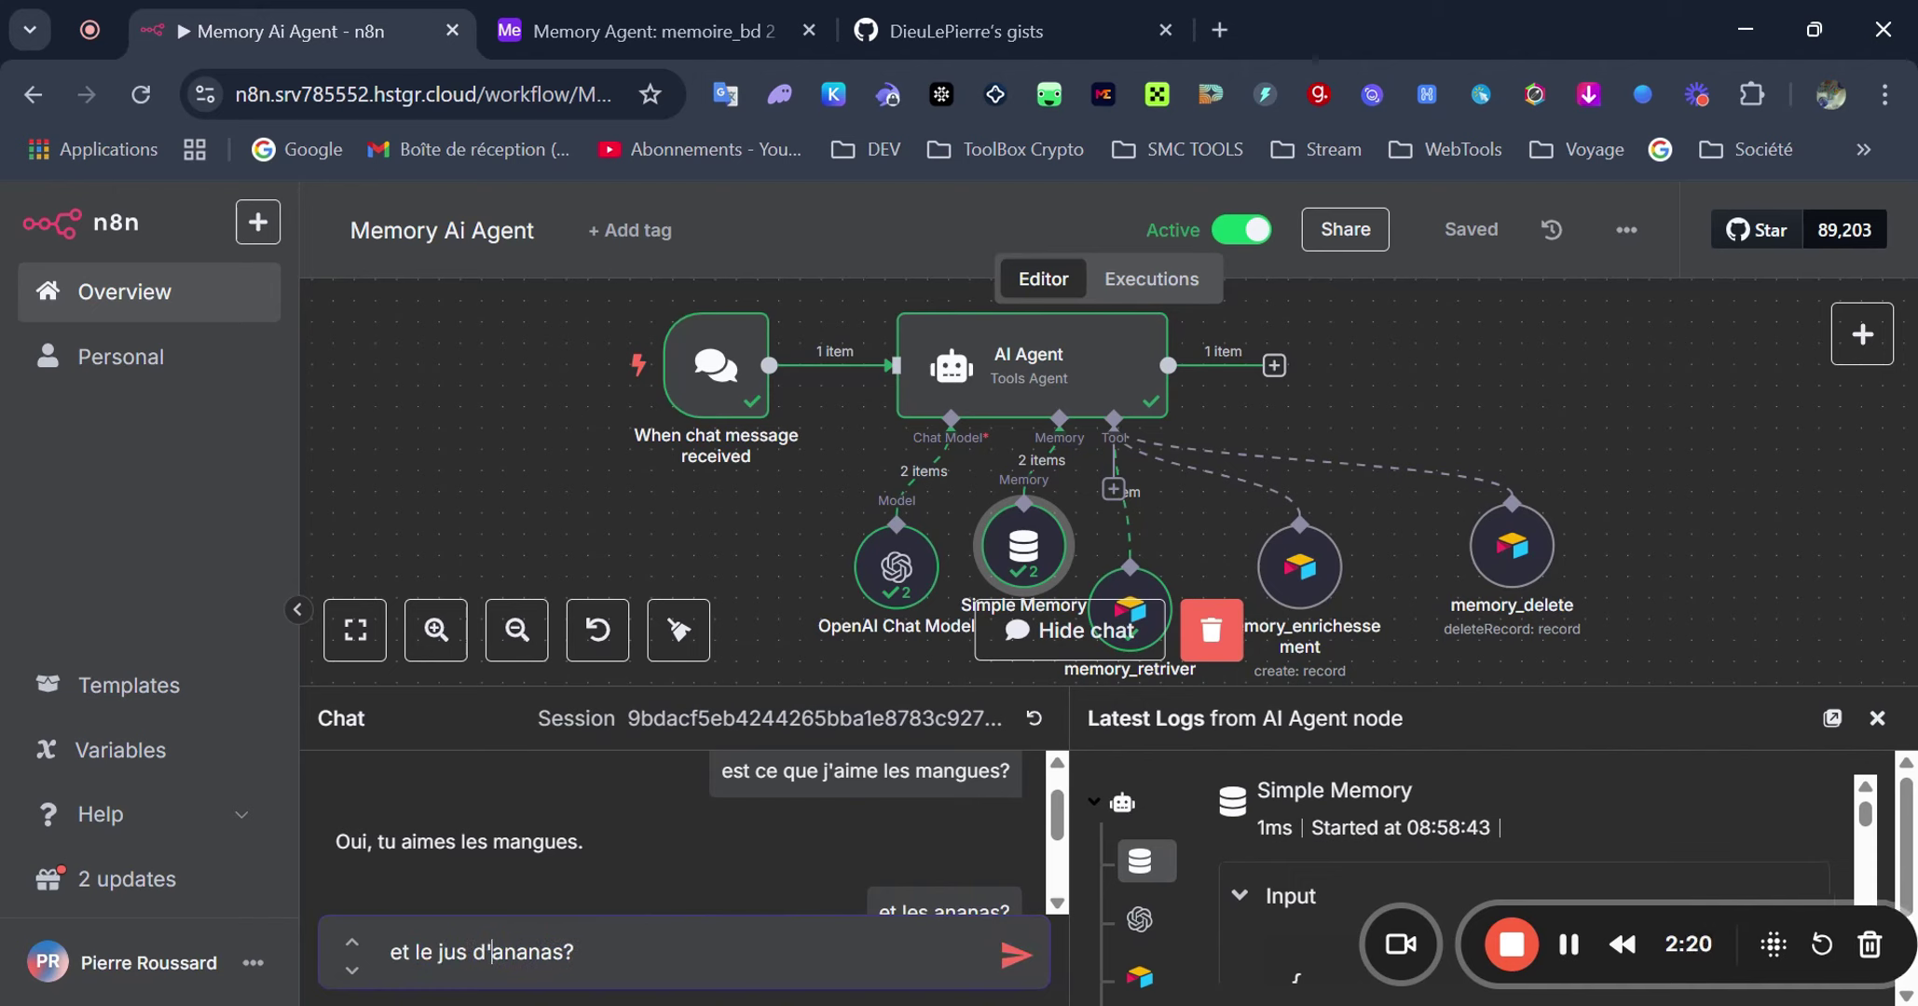
{"action": "key", "text": "Return"}
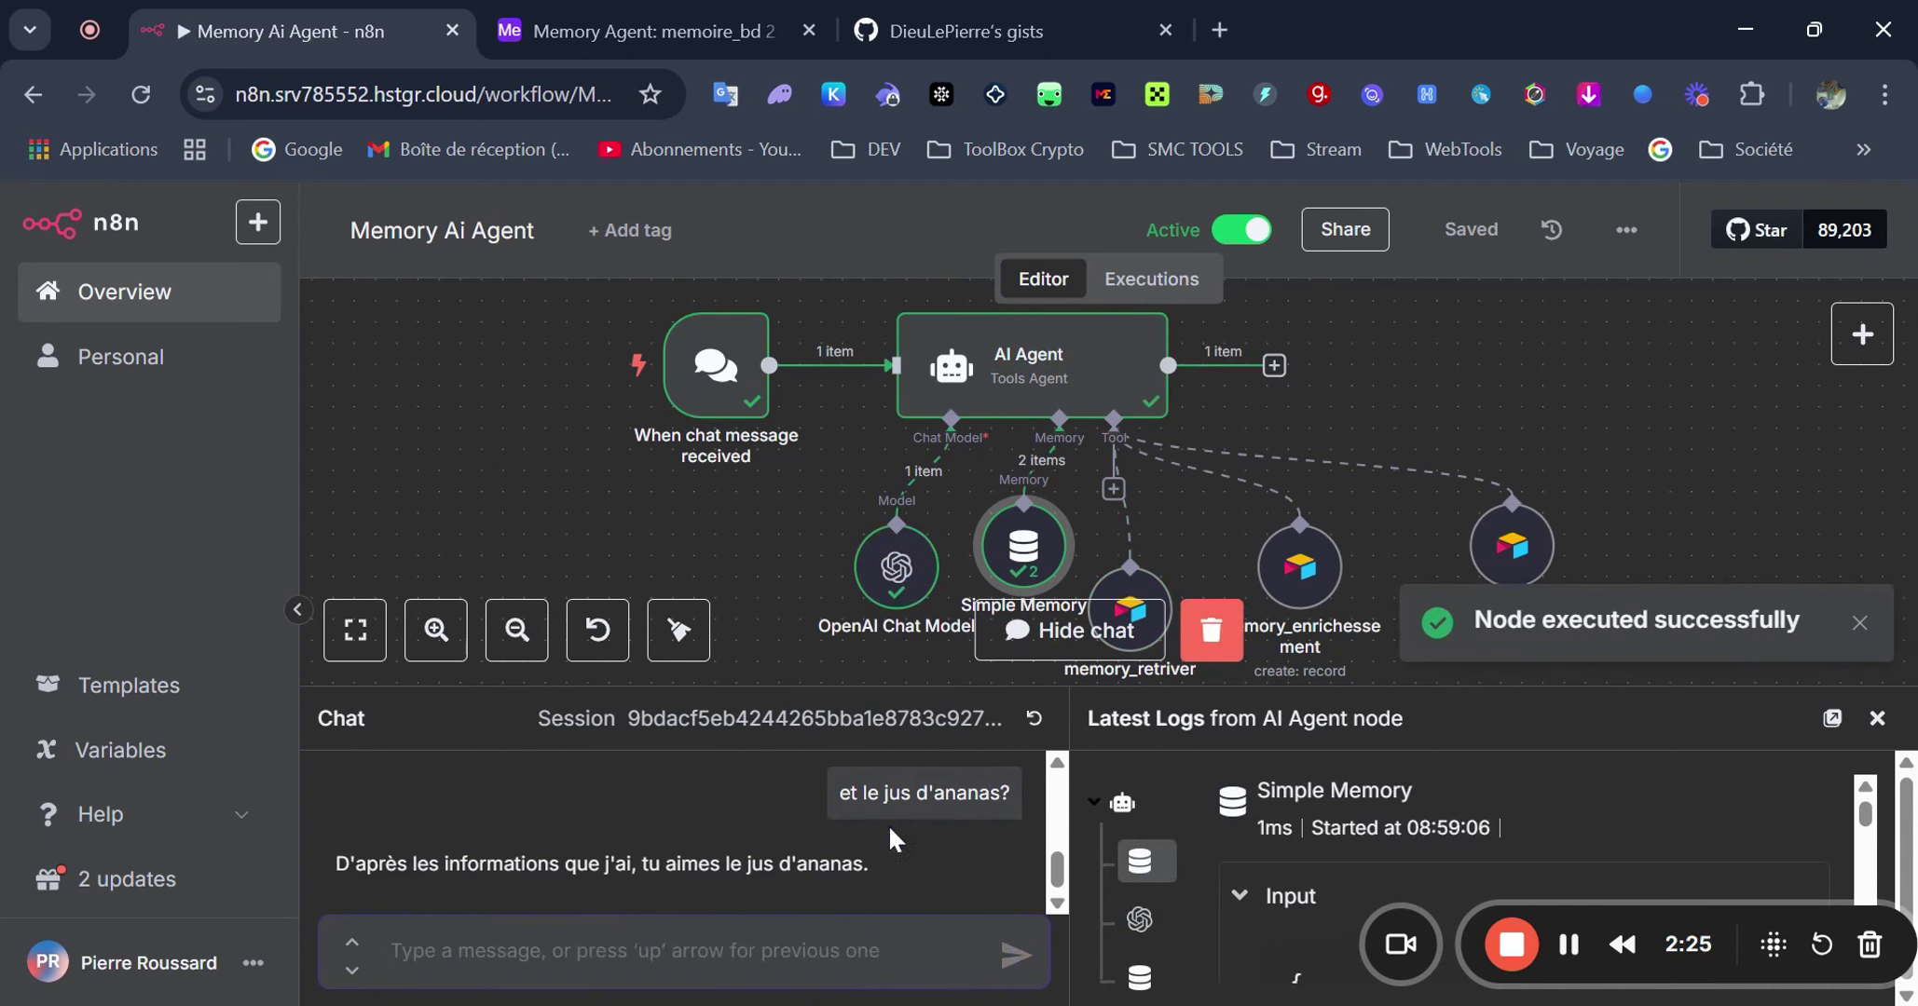
- Review the chat answers and ask the agent "est ce que j'aime les kiwis?"
{"action": "scroll", "coordinate": [1179, 495], "scroll_direction": "down", "scroll_amount": 2}
{"action": "scroll", "coordinate": [1176, 501], "scroll_direction": "up", "scroll_amount": 2}
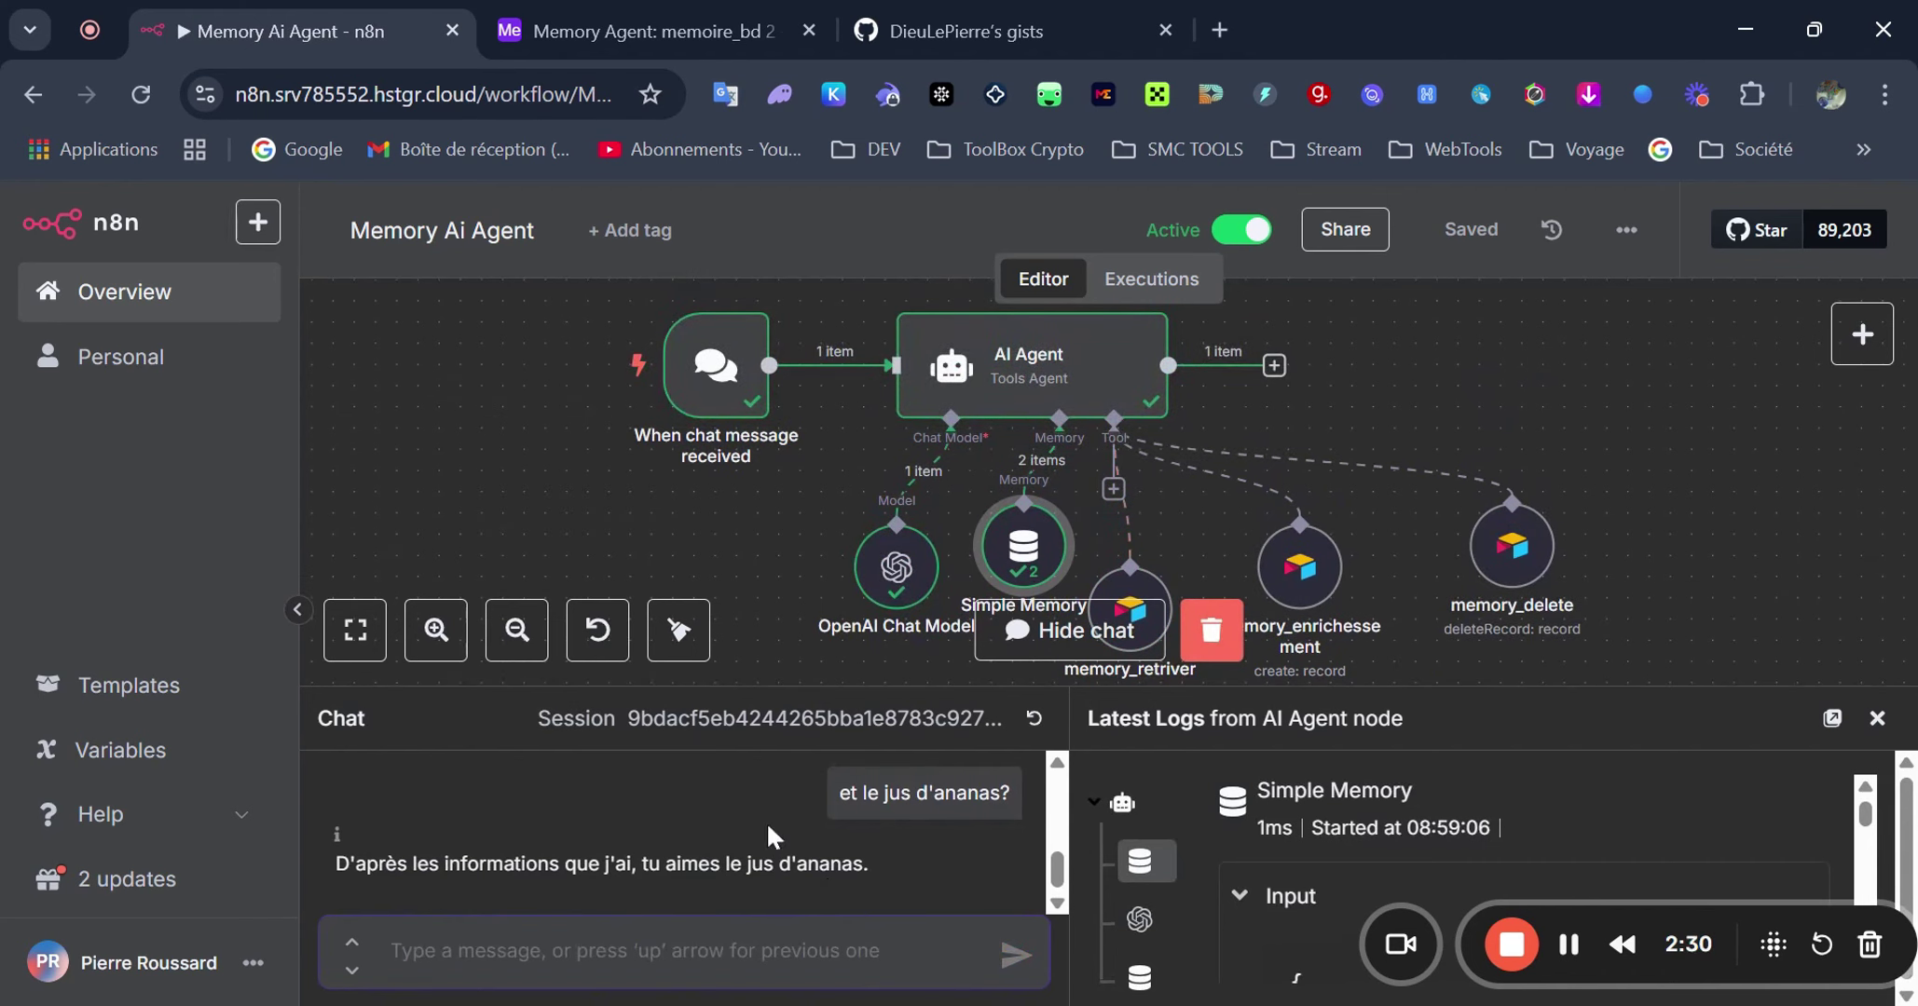
{"action": "scroll", "coordinate": [820, 587], "scroll_direction": "down", "scroll_amount": 2}
{"action": "scroll", "coordinate": [934, 865], "scroll_direction": "up", "scroll_amount": 5}
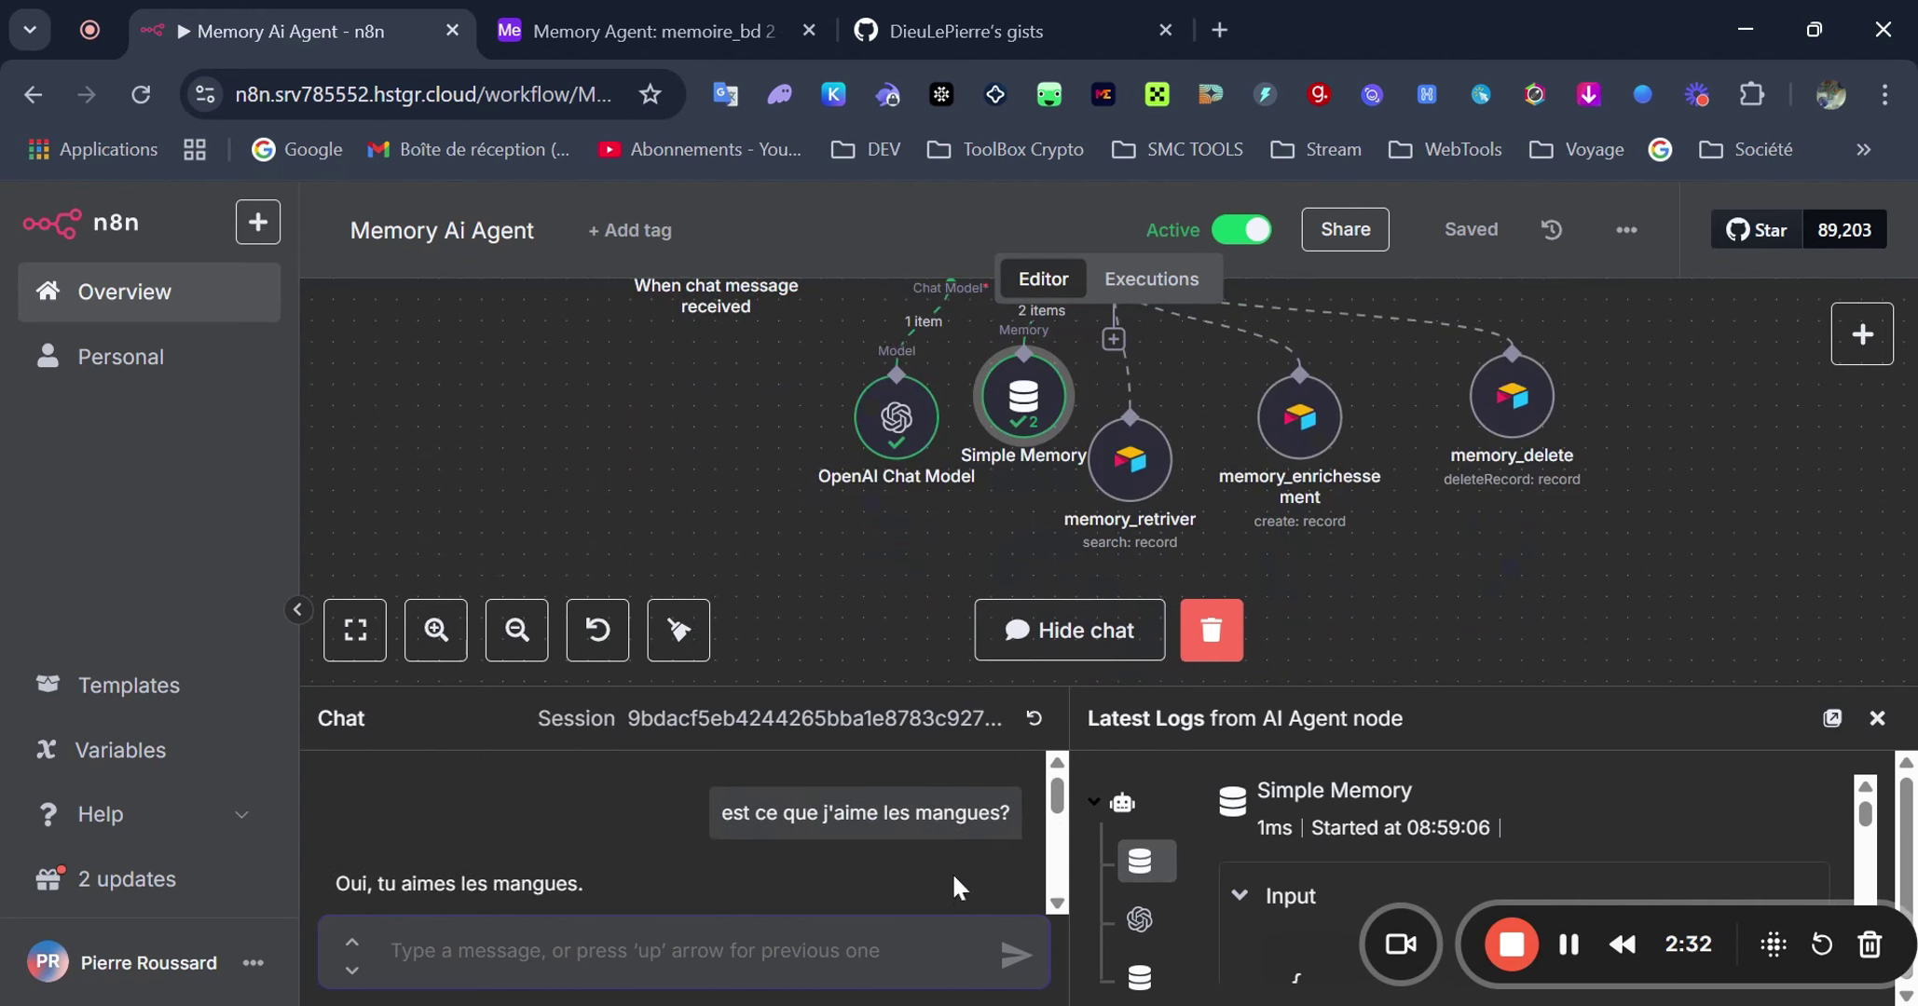
{"action": "scroll", "coordinate": [951, 872], "scroll_direction": "down", "scroll_amount": 5}
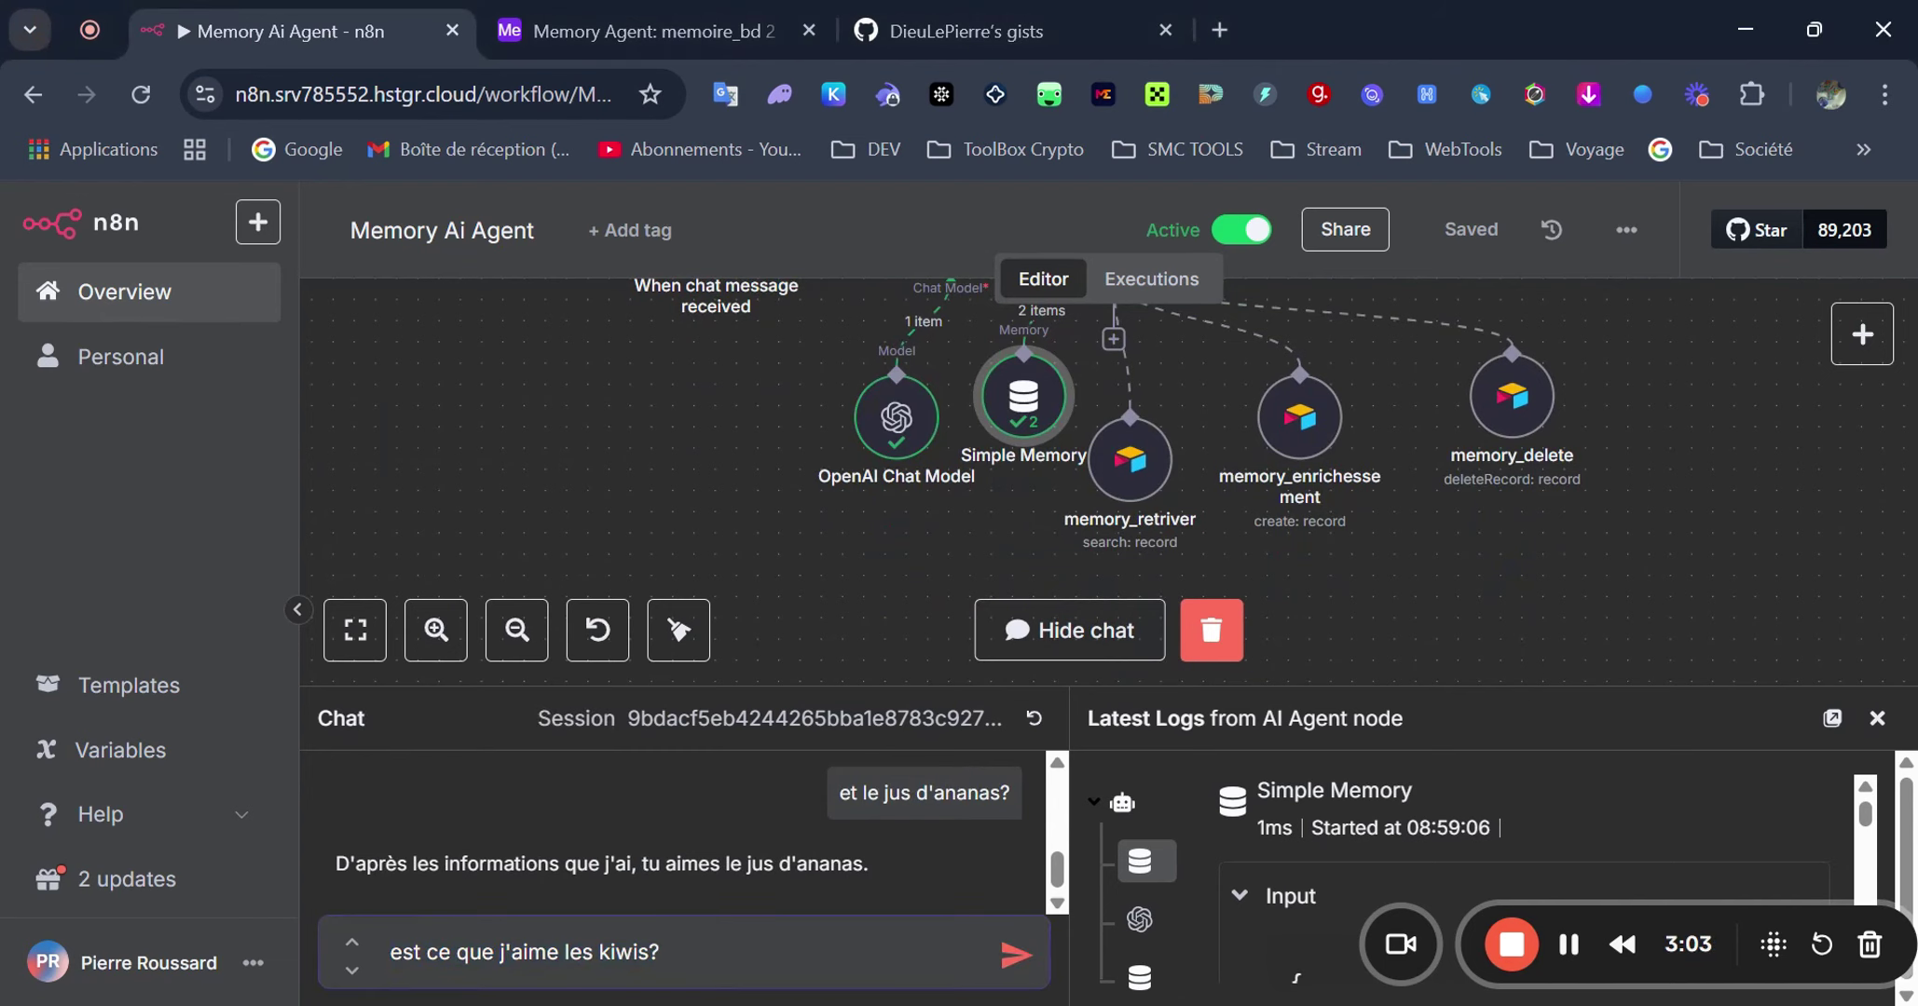
{"action": "left_click", "coordinate": [1015, 958]}
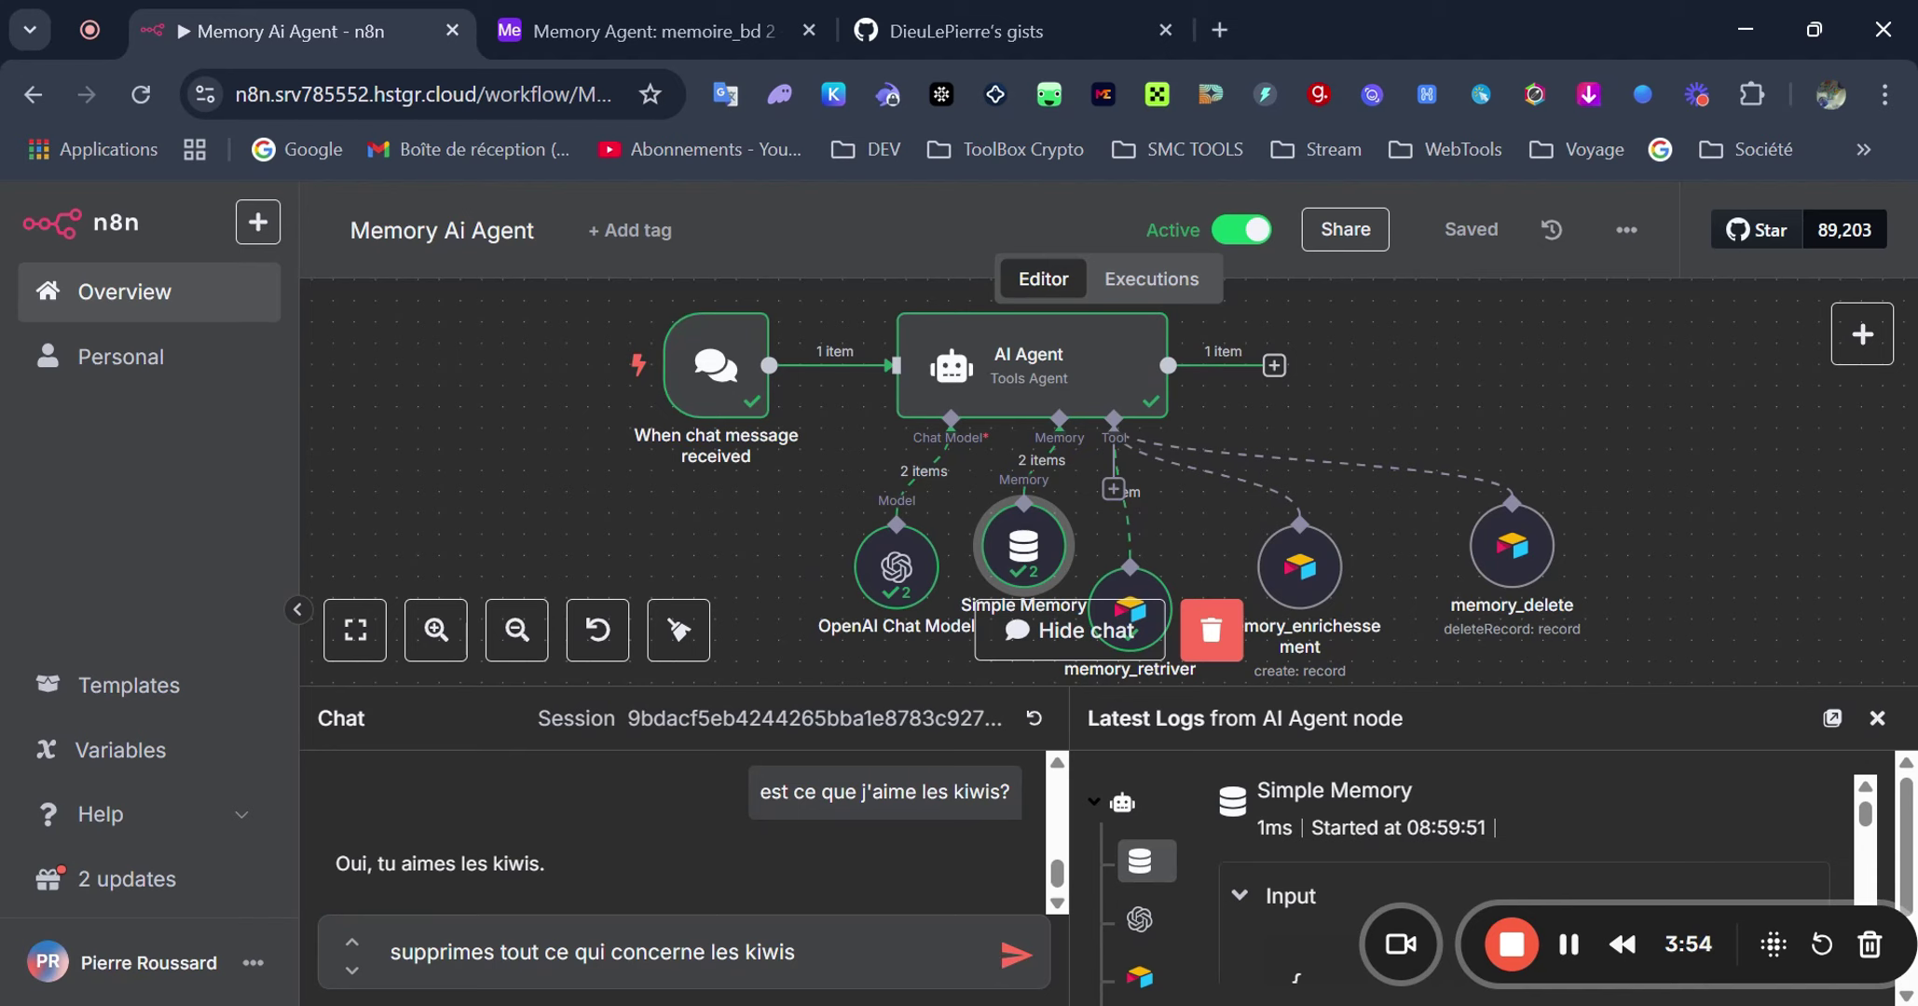
- Send the agent "supprimes tout ce qui concerne les kiwis" and check the memory records in Airtable
{"action": "left_click", "coordinate": [995, 956]}
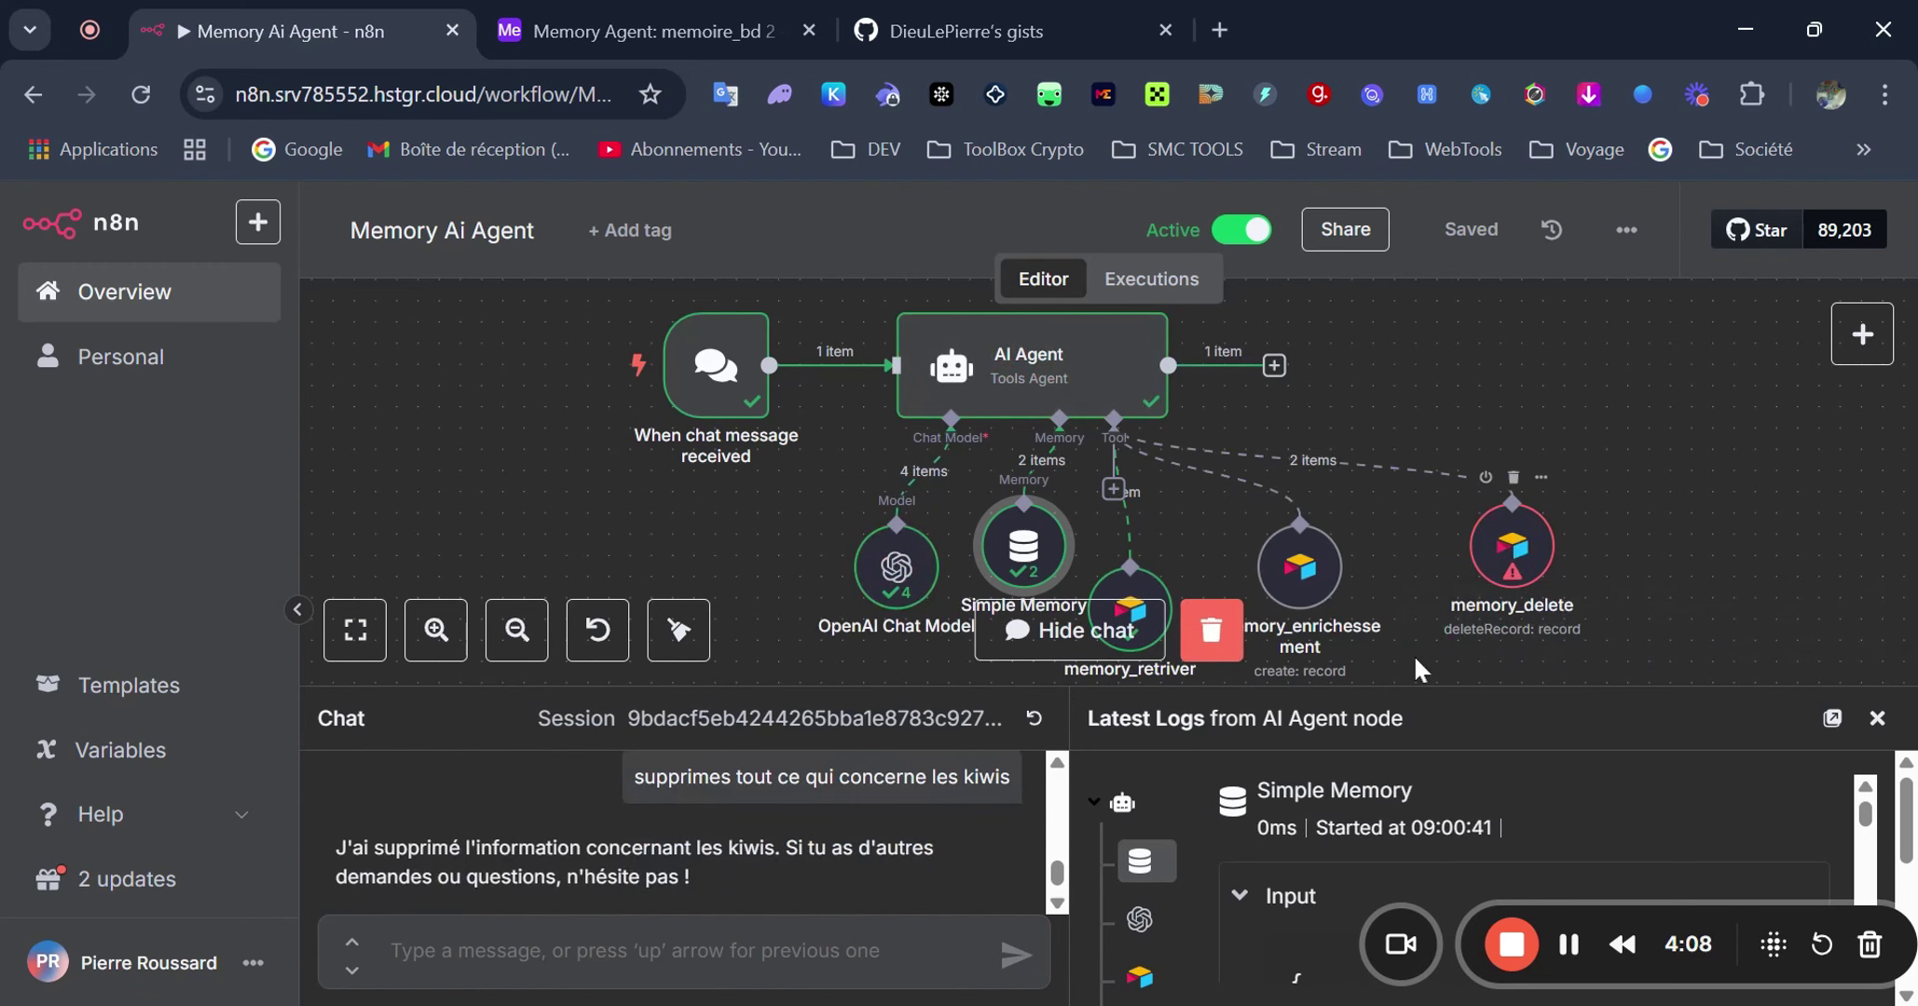
{"action": "key", "text": "ctrl+Tab"}
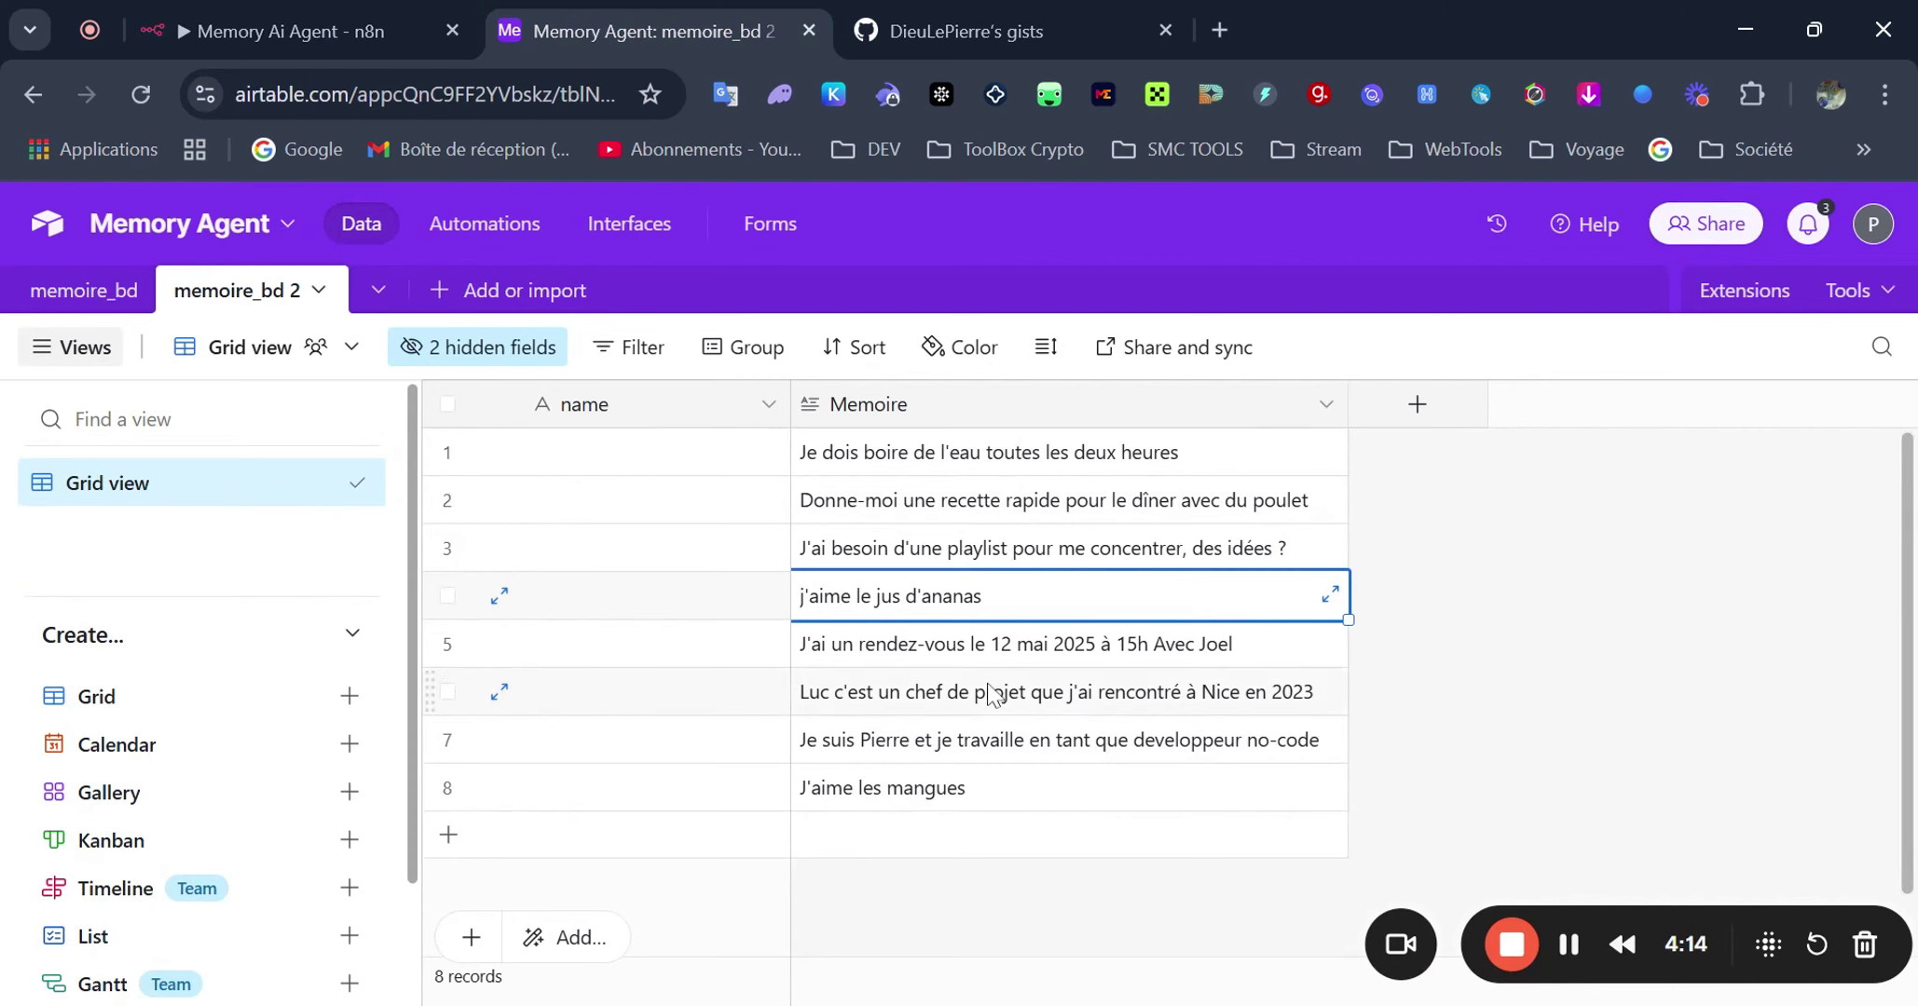
- Return to n8n, reset the chat session, and ask "est ce que j'aime les kiwis?" in the new session
{"action": "left_click", "coordinate": [362, 23]}
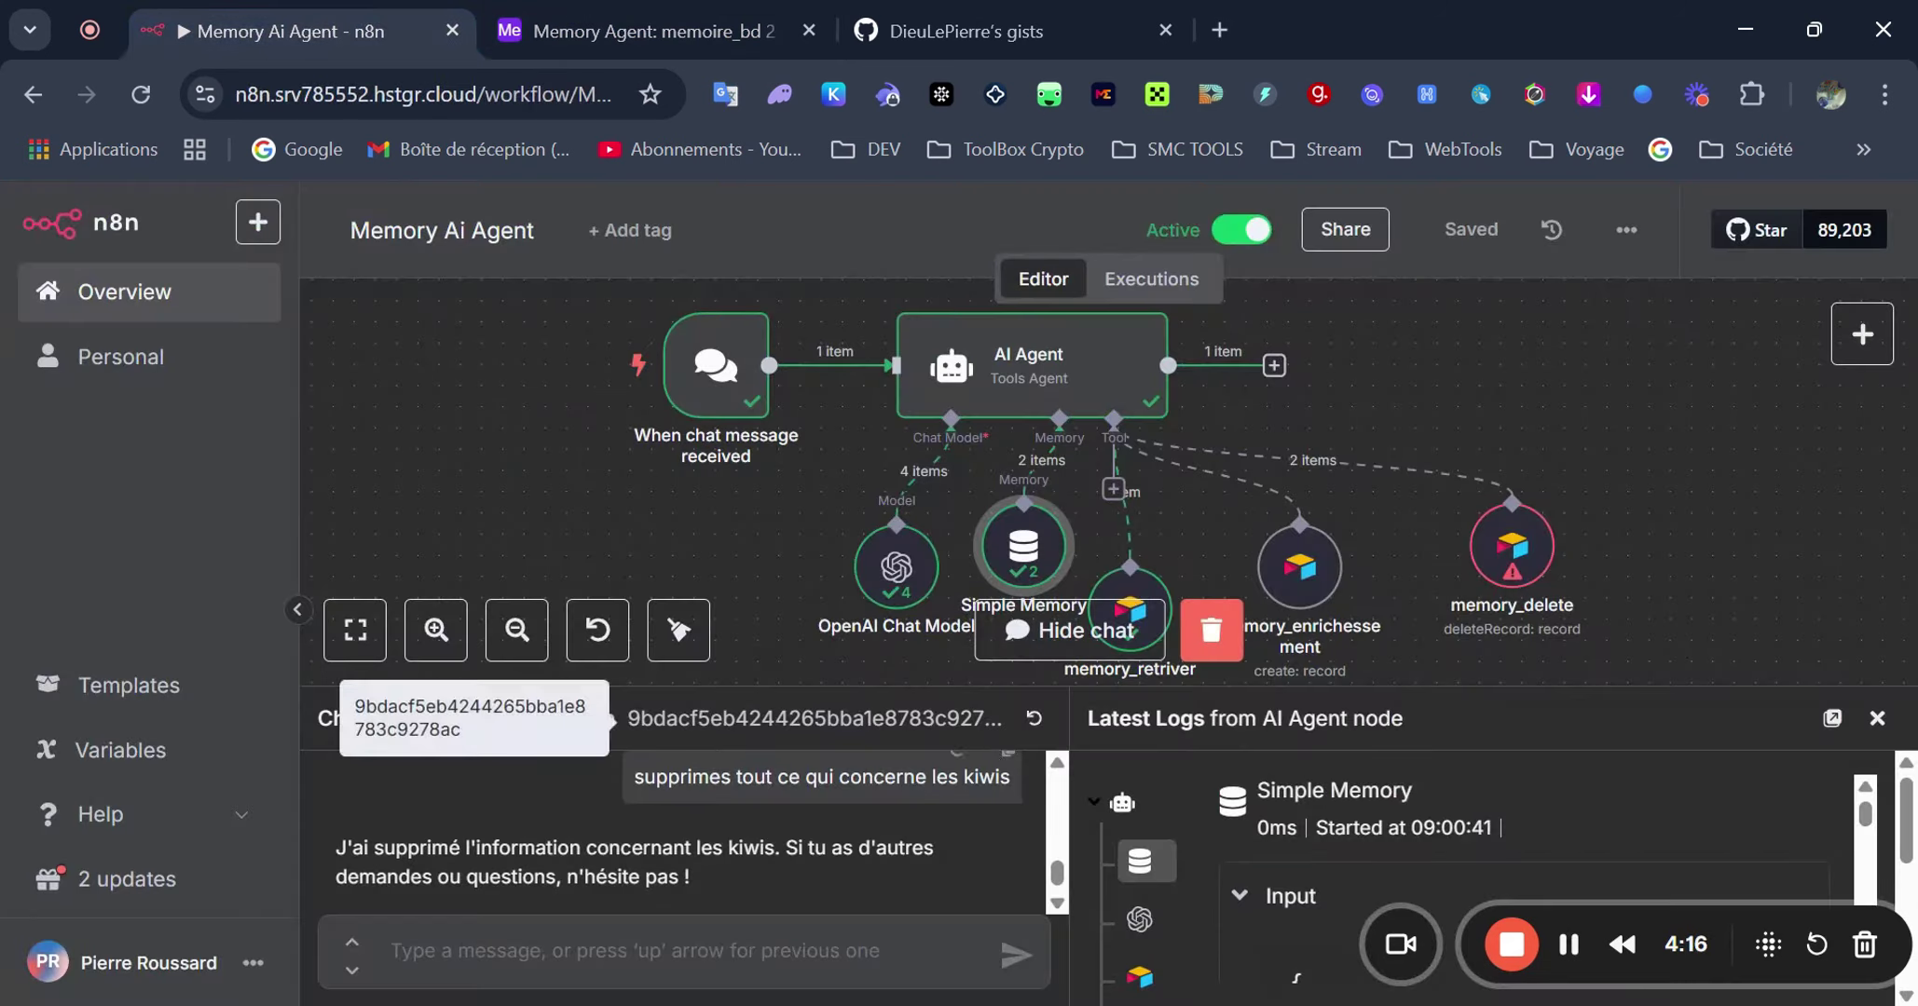
{"action": "scroll", "coordinate": [950, 854], "scroll_direction": "up", "scroll_amount": 2}
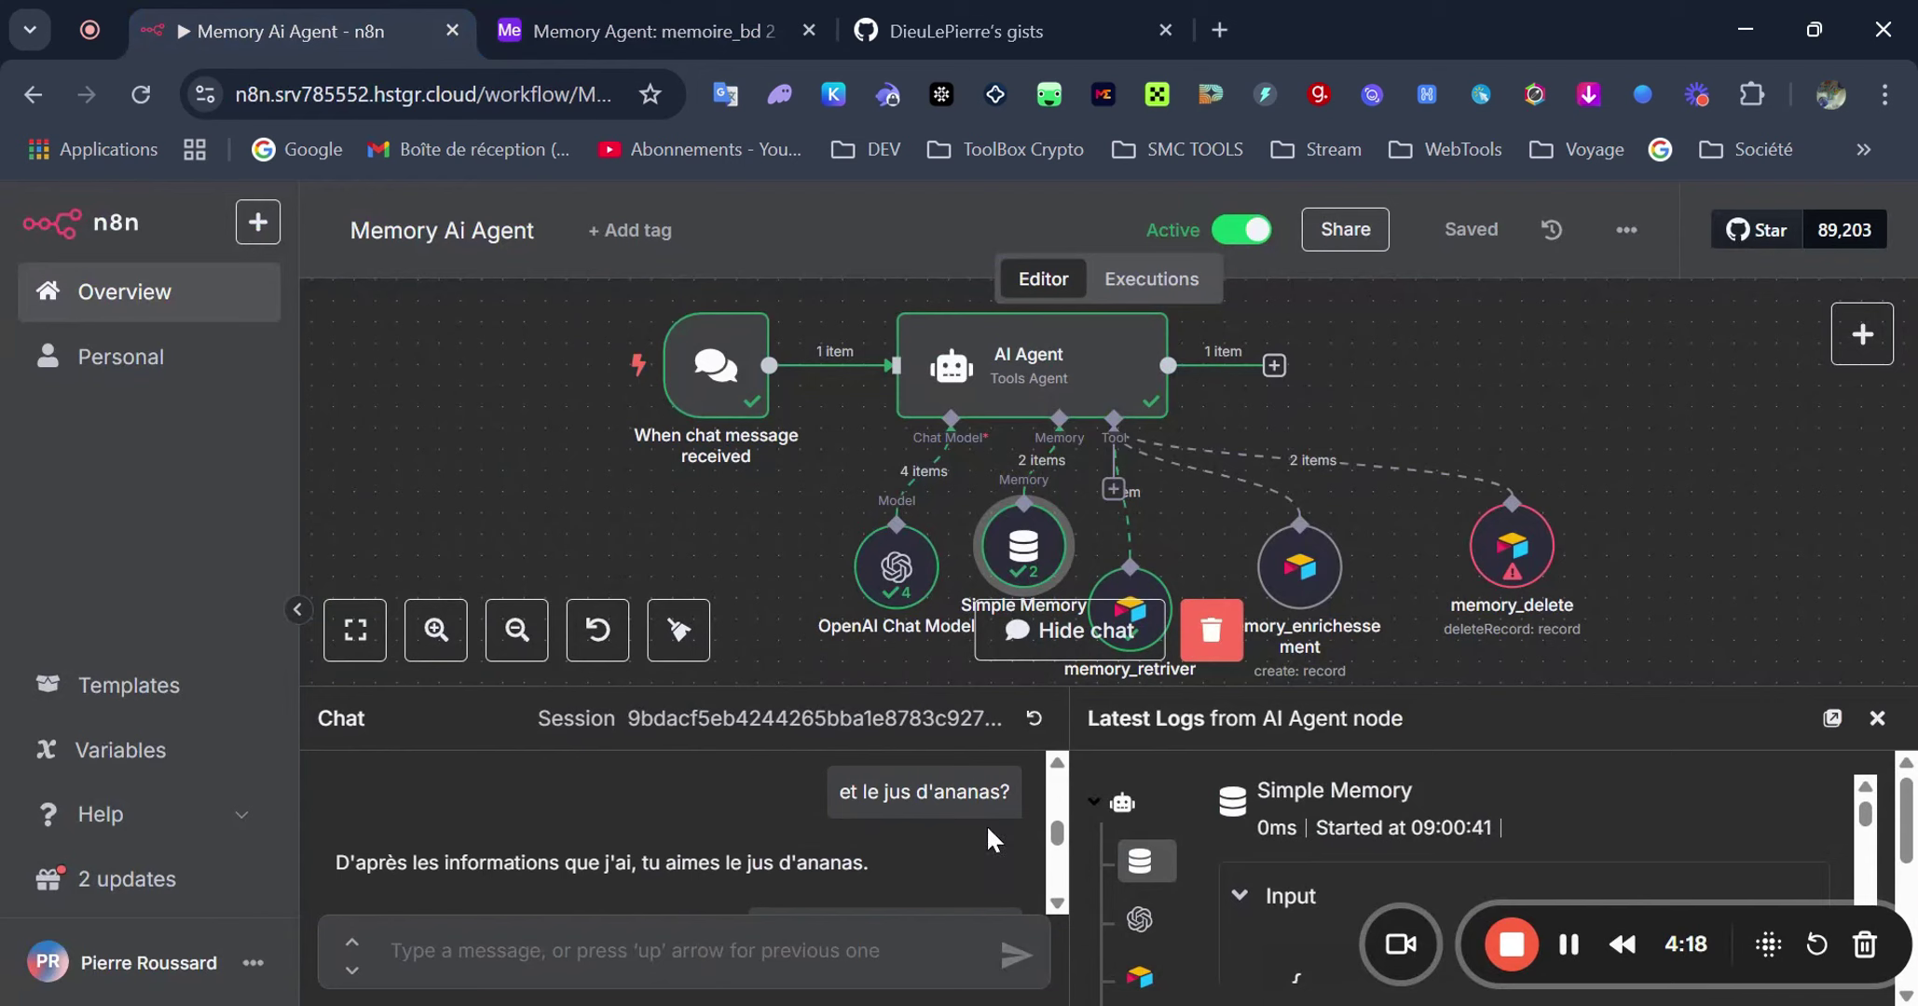
{"action": "scroll", "coordinate": [986, 824], "scroll_direction": "down", "scroll_amount": 2}
{"action": "left_click", "coordinate": [1016, 807]}
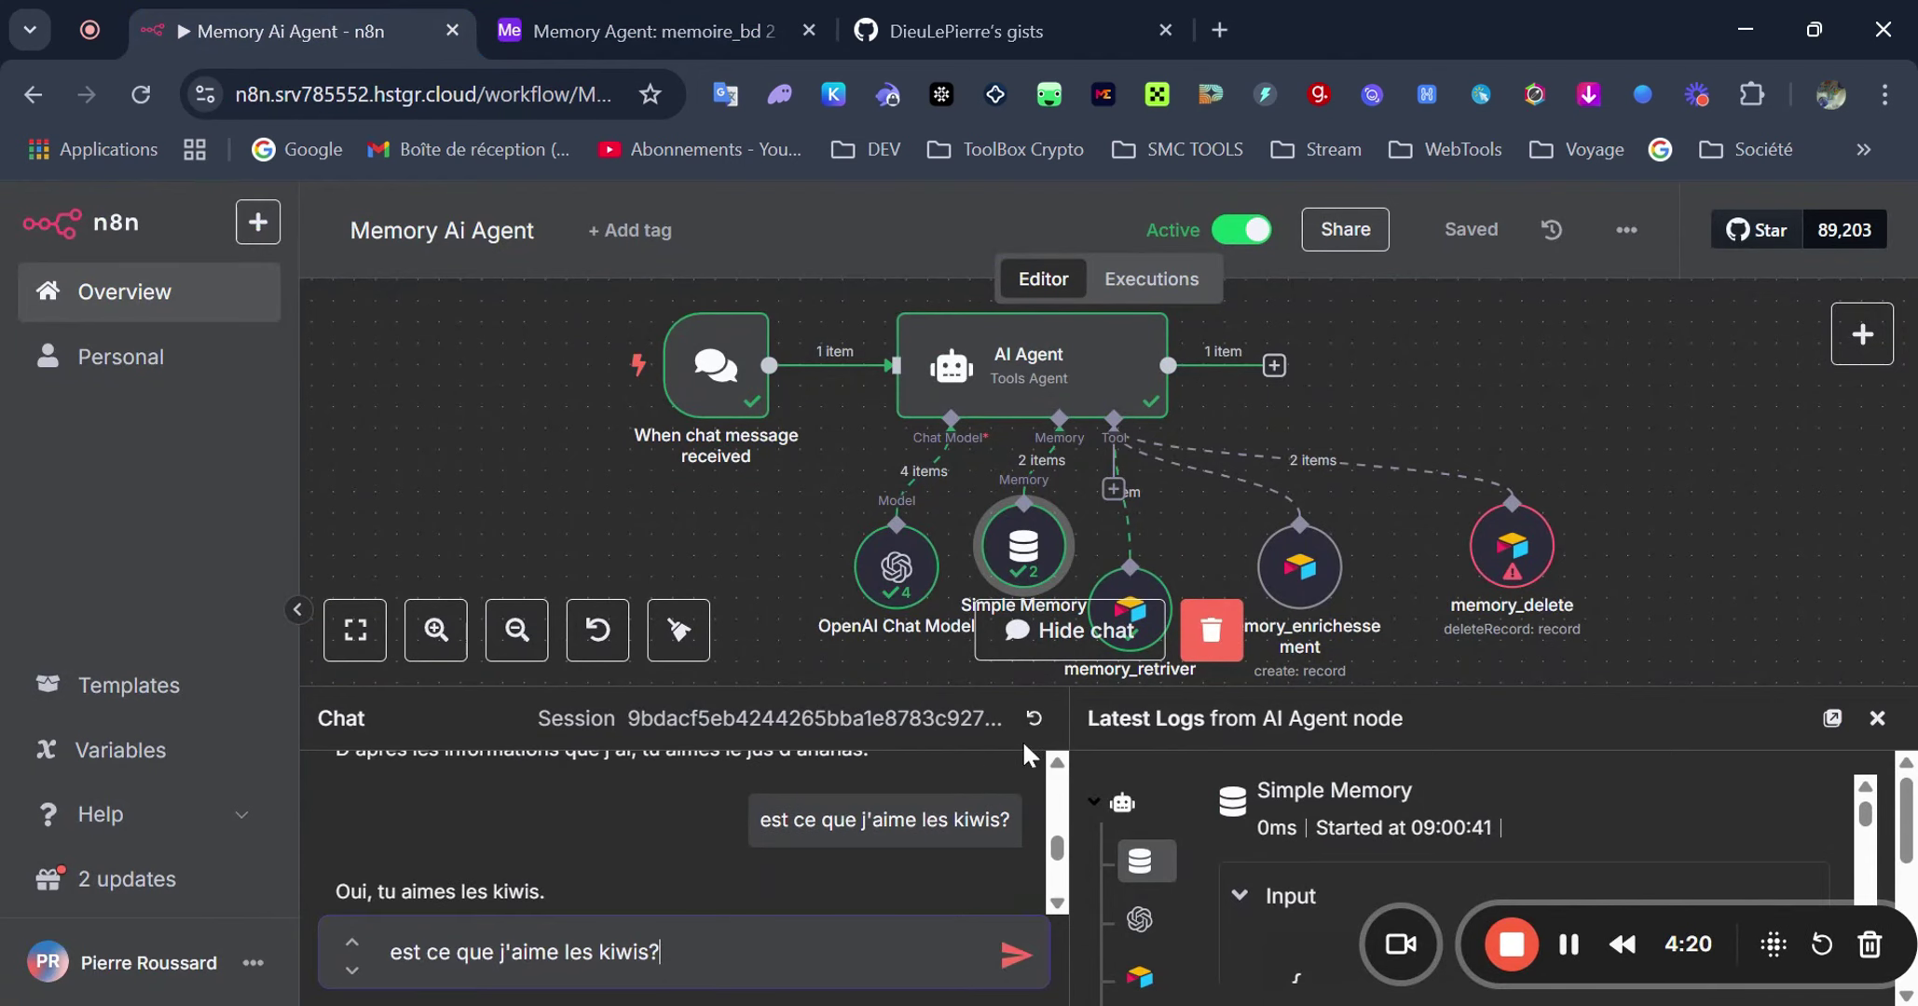
{"action": "left_click", "coordinate": [1033, 719]}
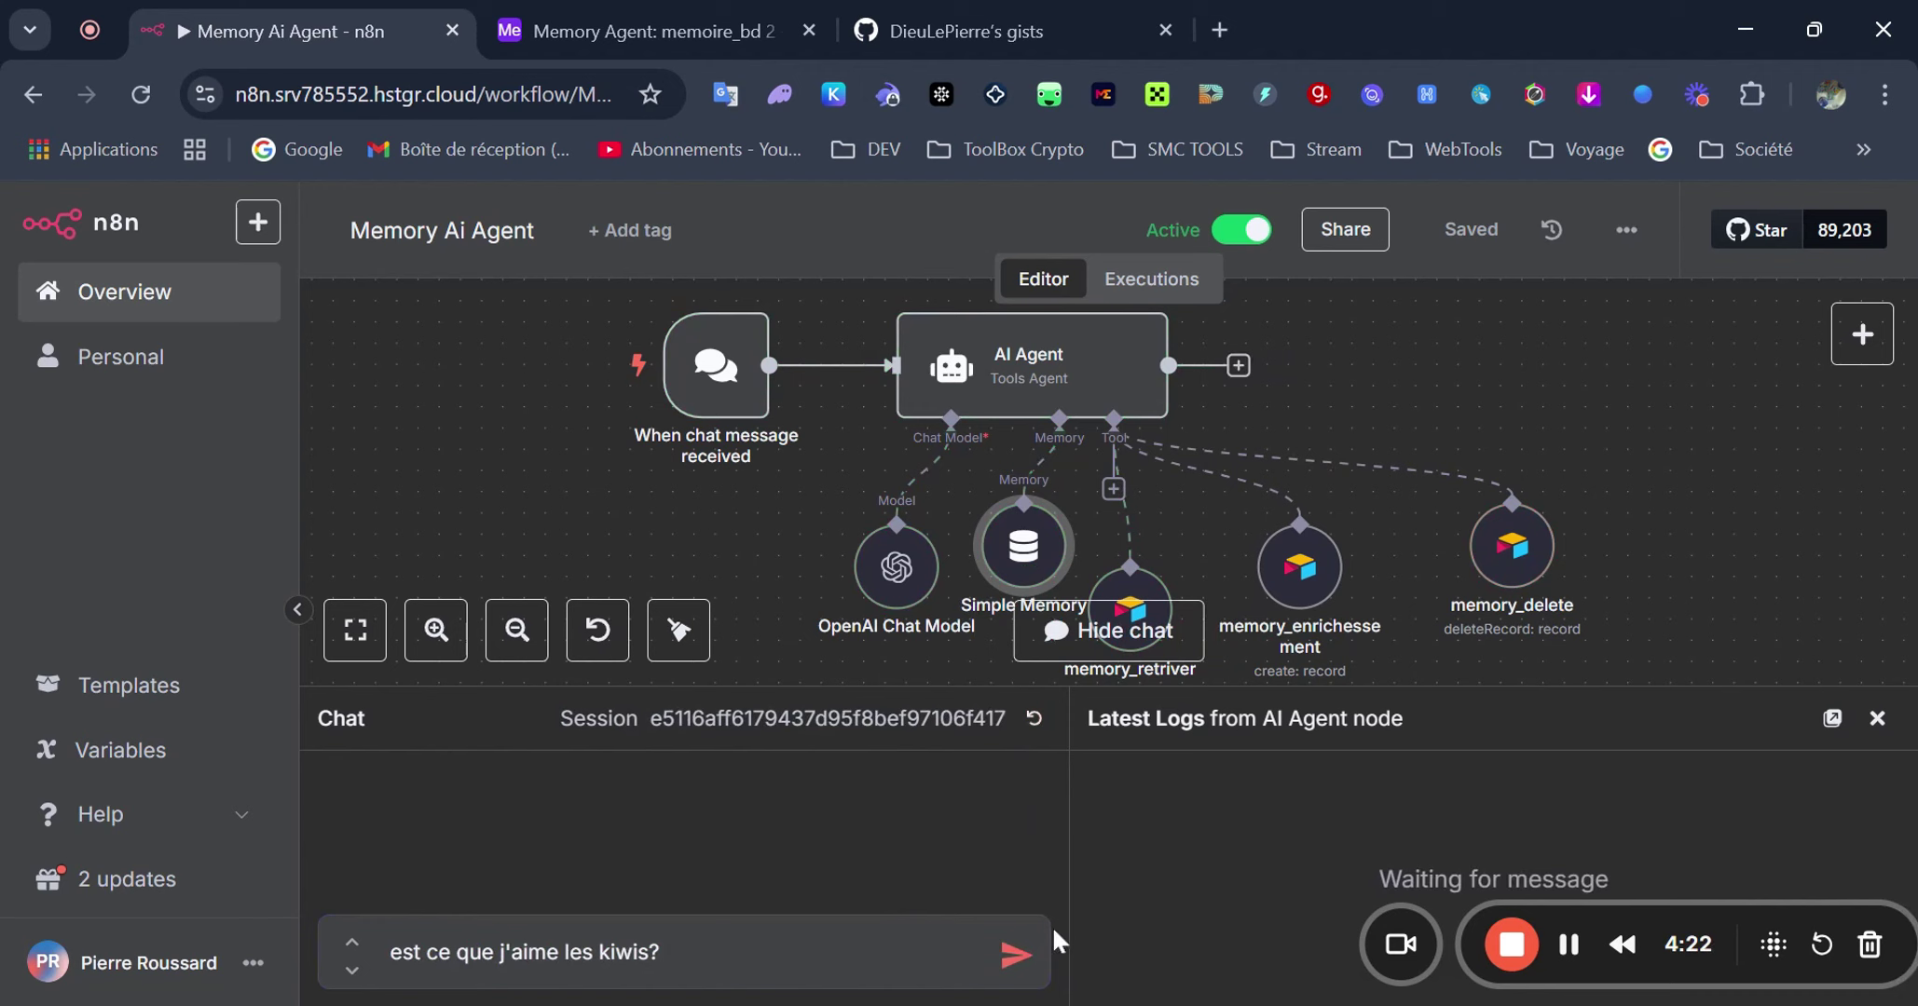
{"action": "left_click", "coordinate": [1015, 956]}
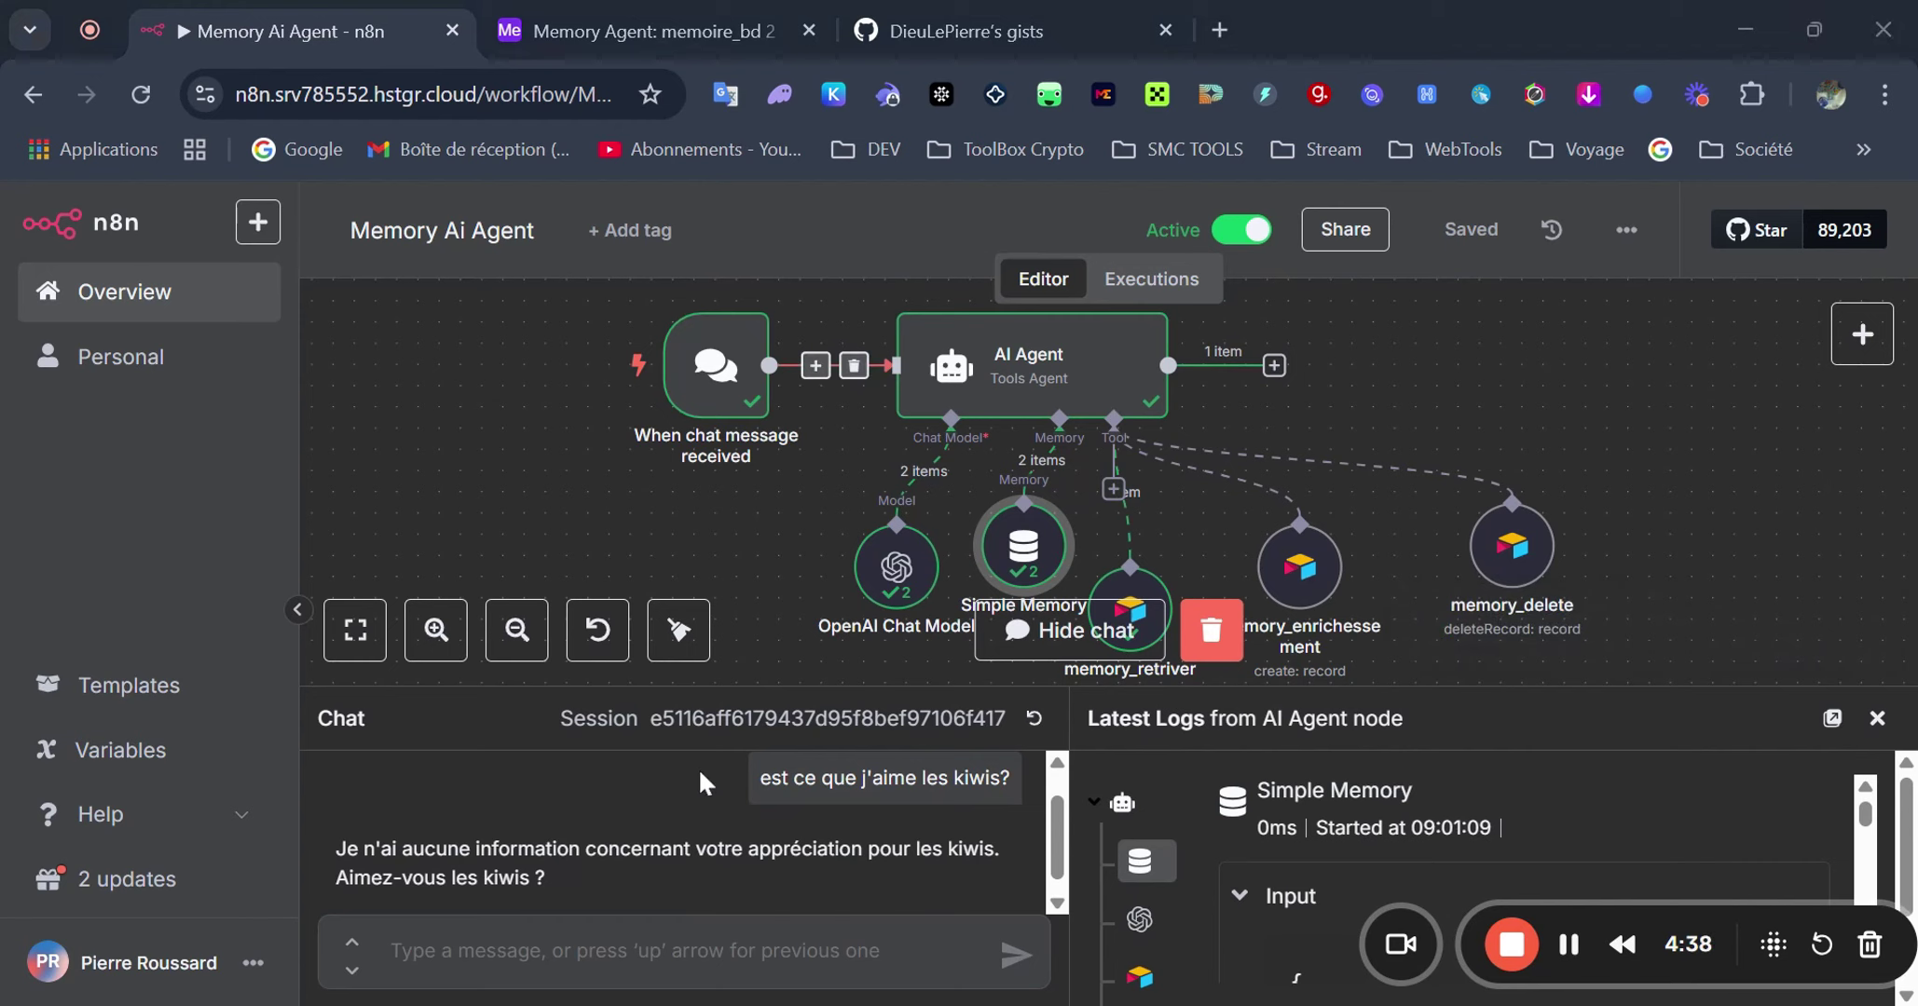
- Tell the agent "J'adore les kiwis" in the chat
{"action": "left_click", "coordinate": [632, 789]}
{"action": "left_click", "coordinate": [722, 931]}
{"action": "type", "text": "J'adore les kiwis"}
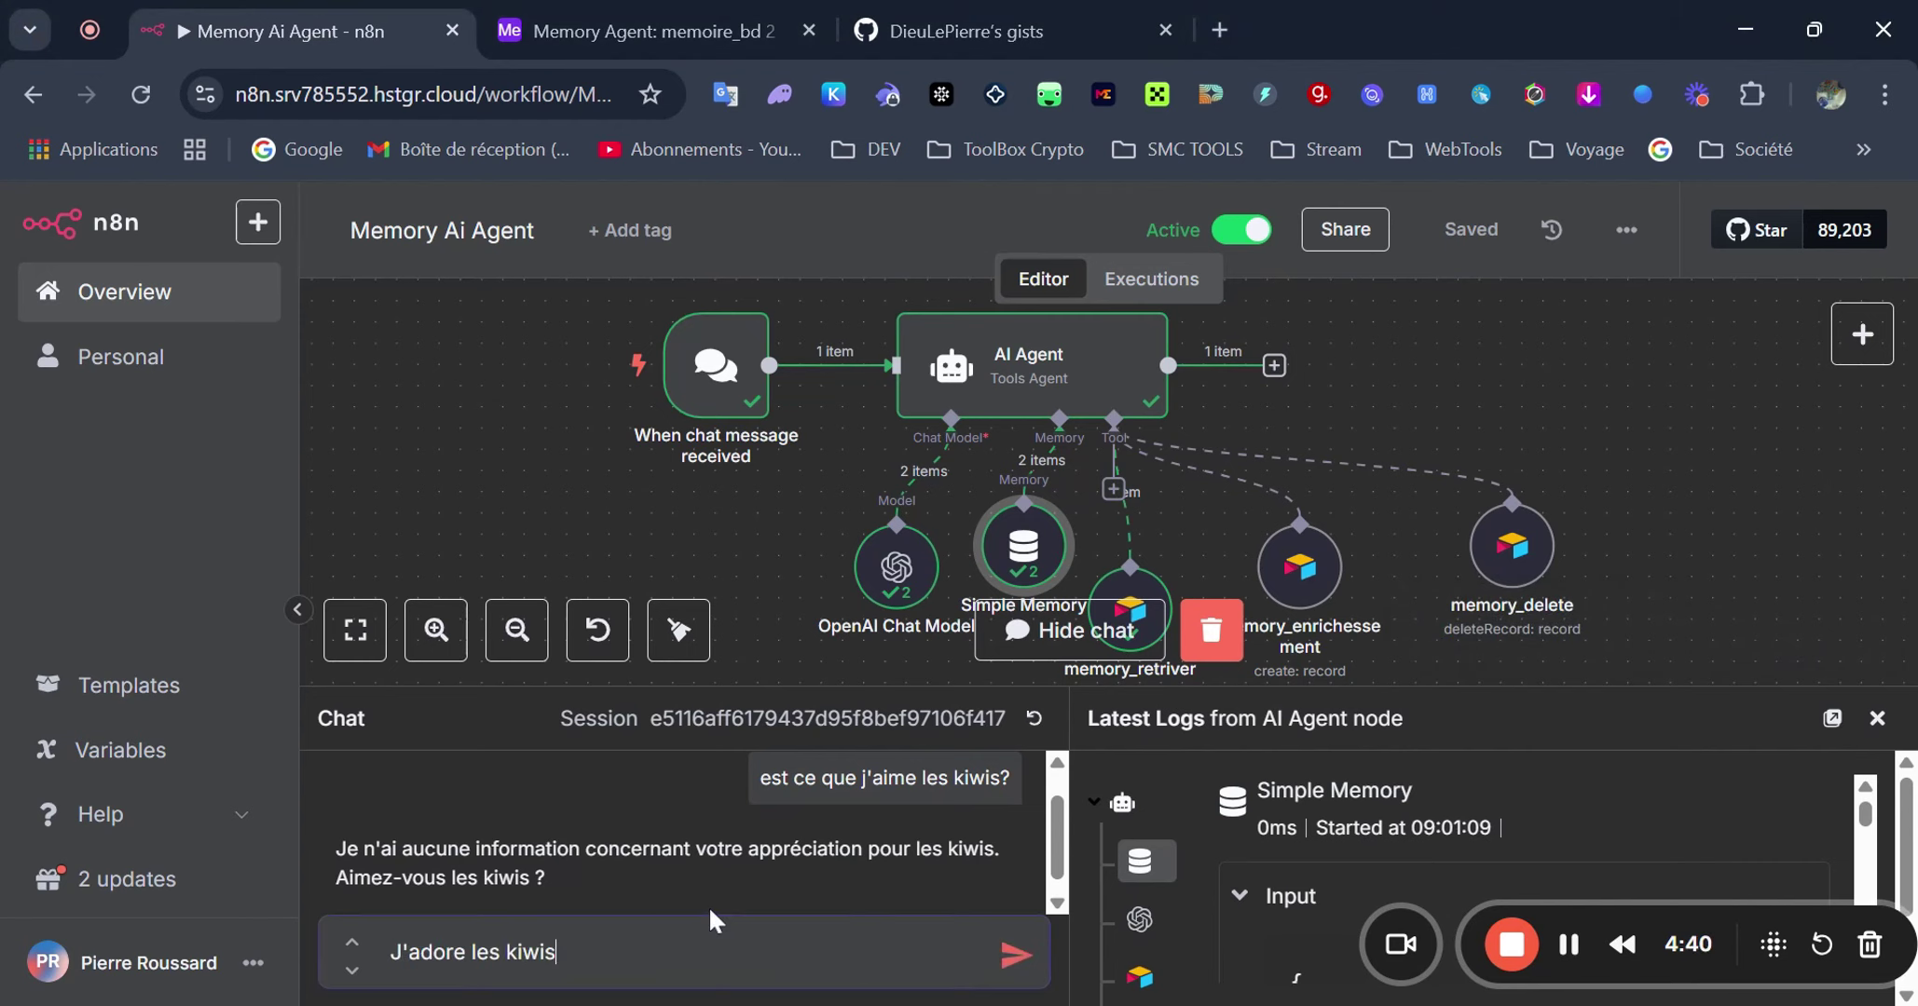
{"action": "left_click", "coordinate": [1020, 957]}
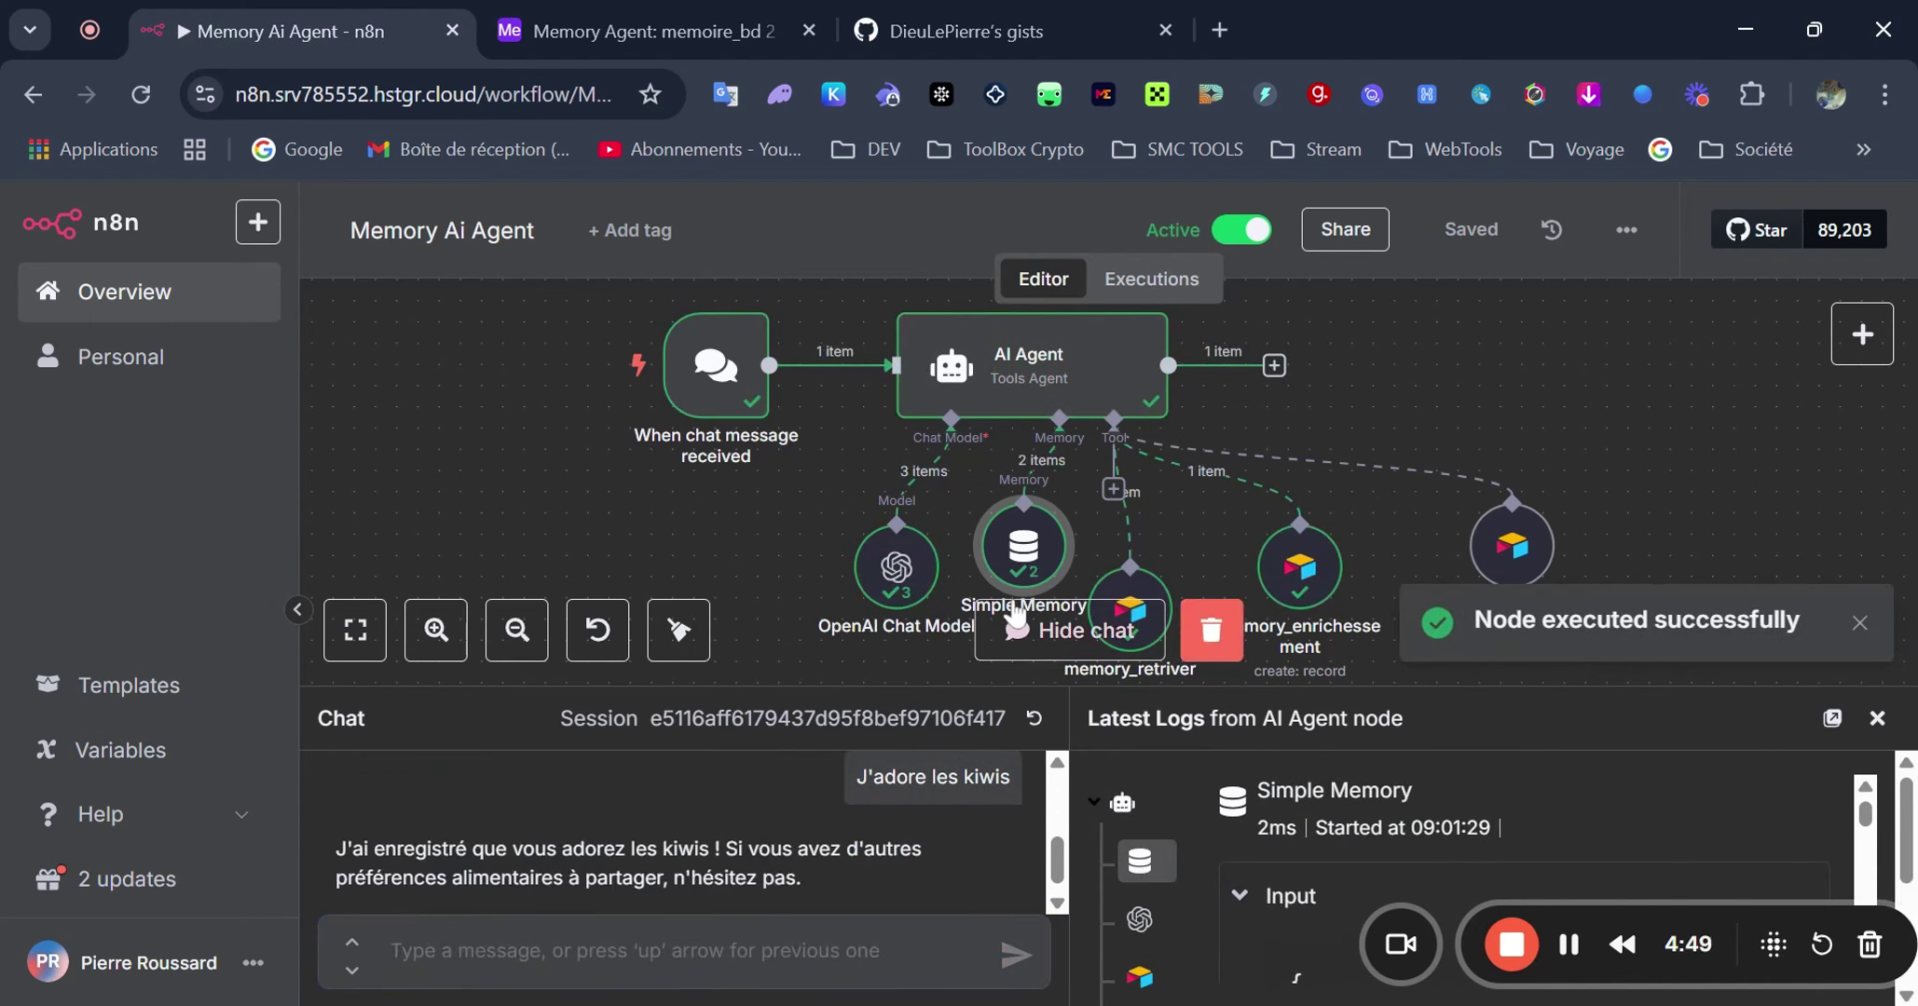
- Check the Airtable memoire_bd 2 table for the newly stored kiwi preference
{"action": "mouse_move", "coordinate": [1142, 601]}
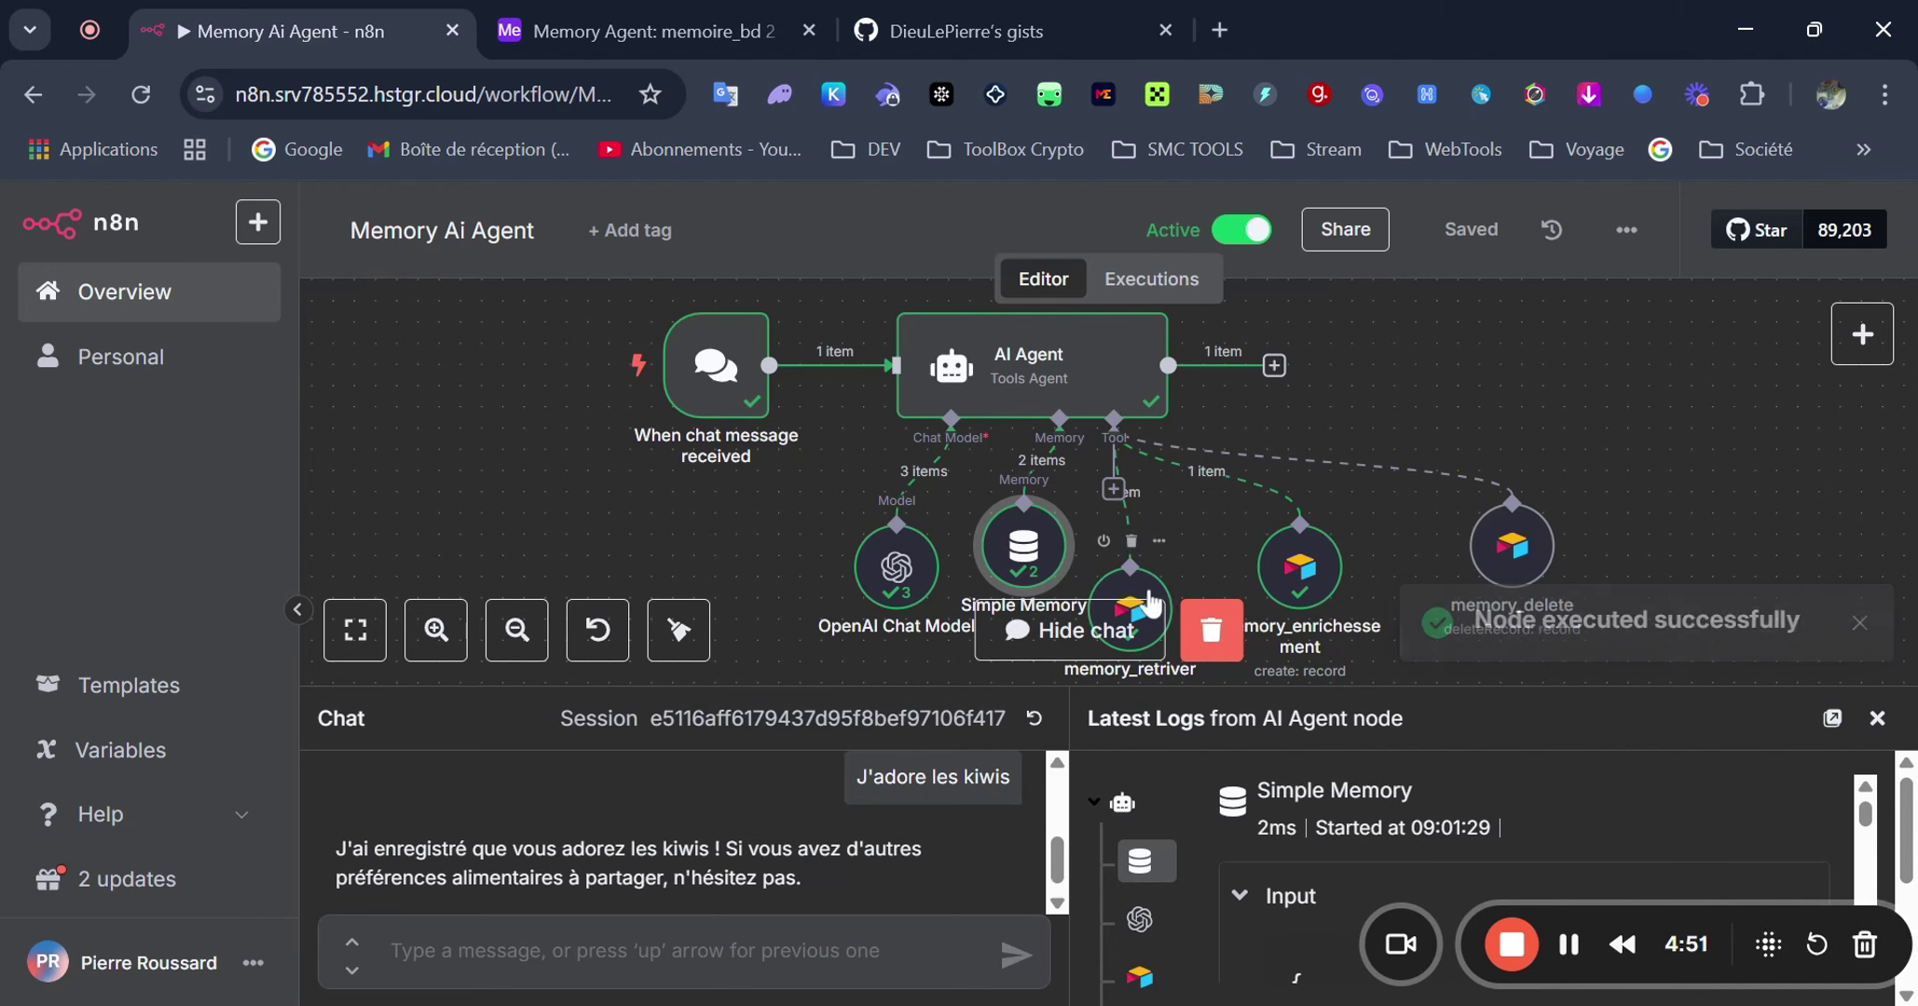
{"action": "mouse_move", "coordinate": [1310, 568]}
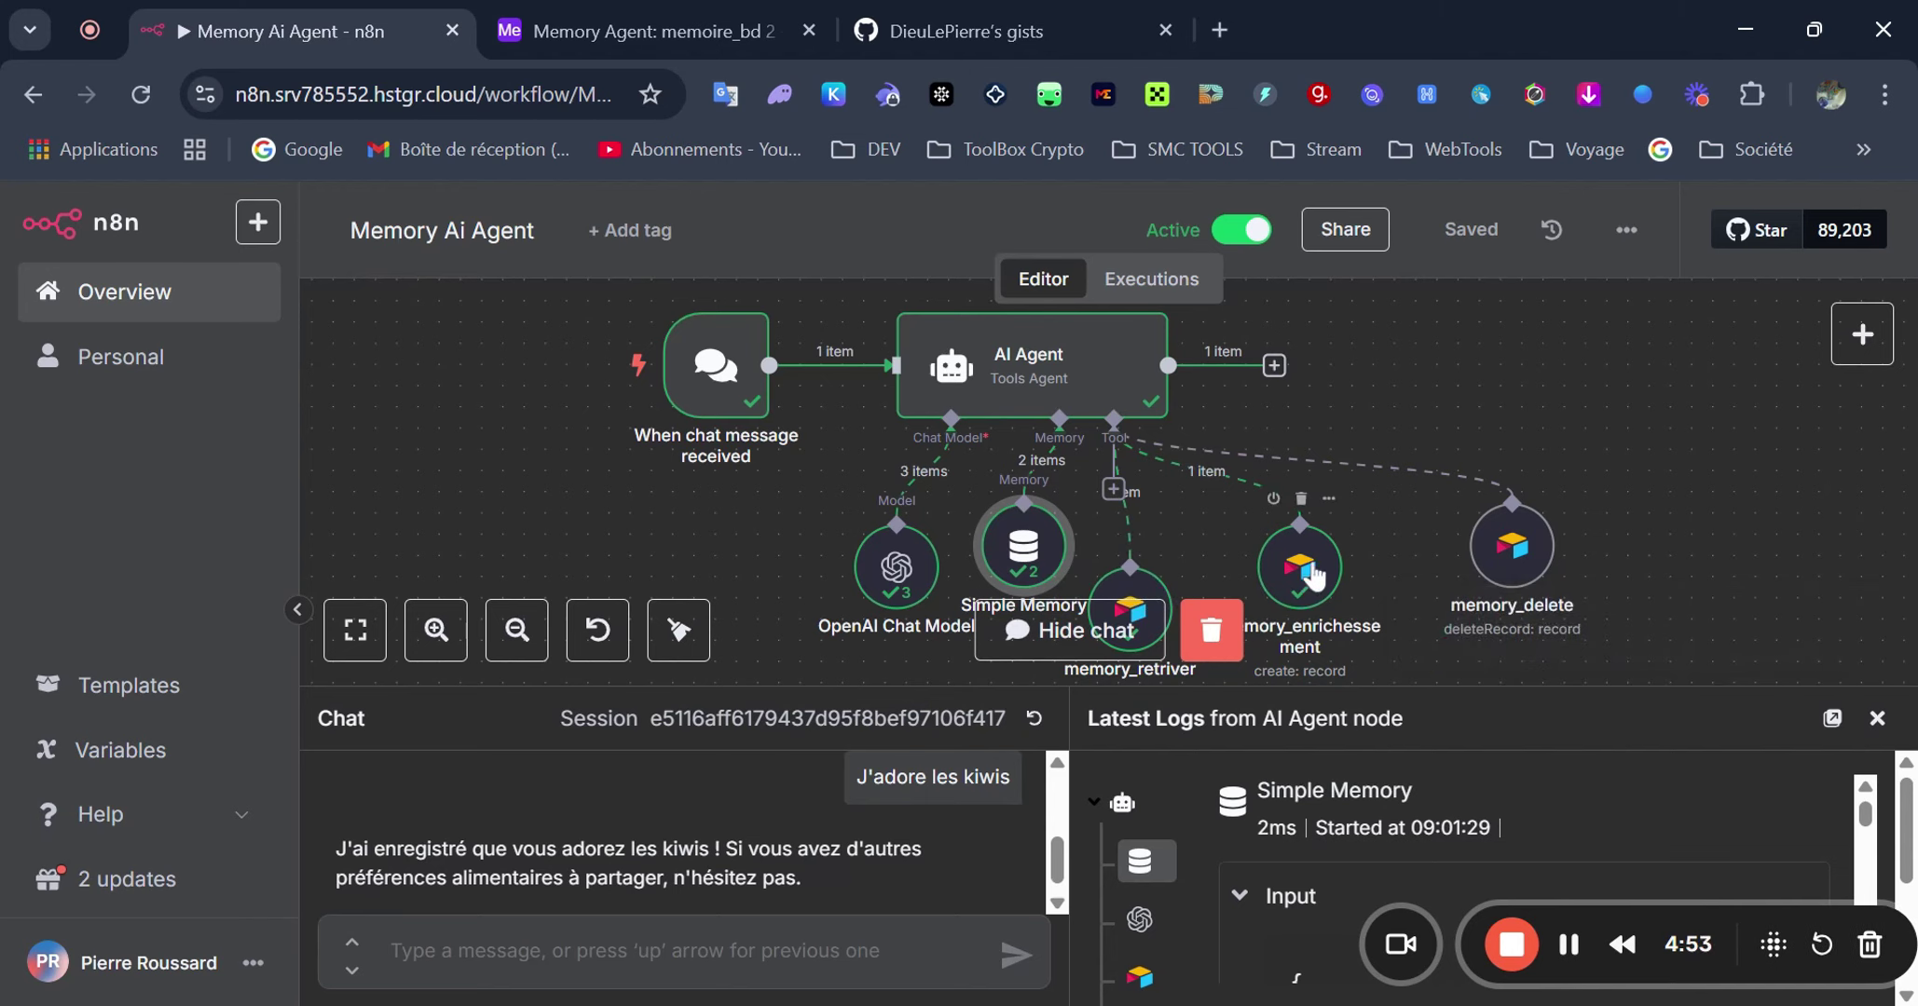
{"action": "left_click", "coordinate": [652, 31]}
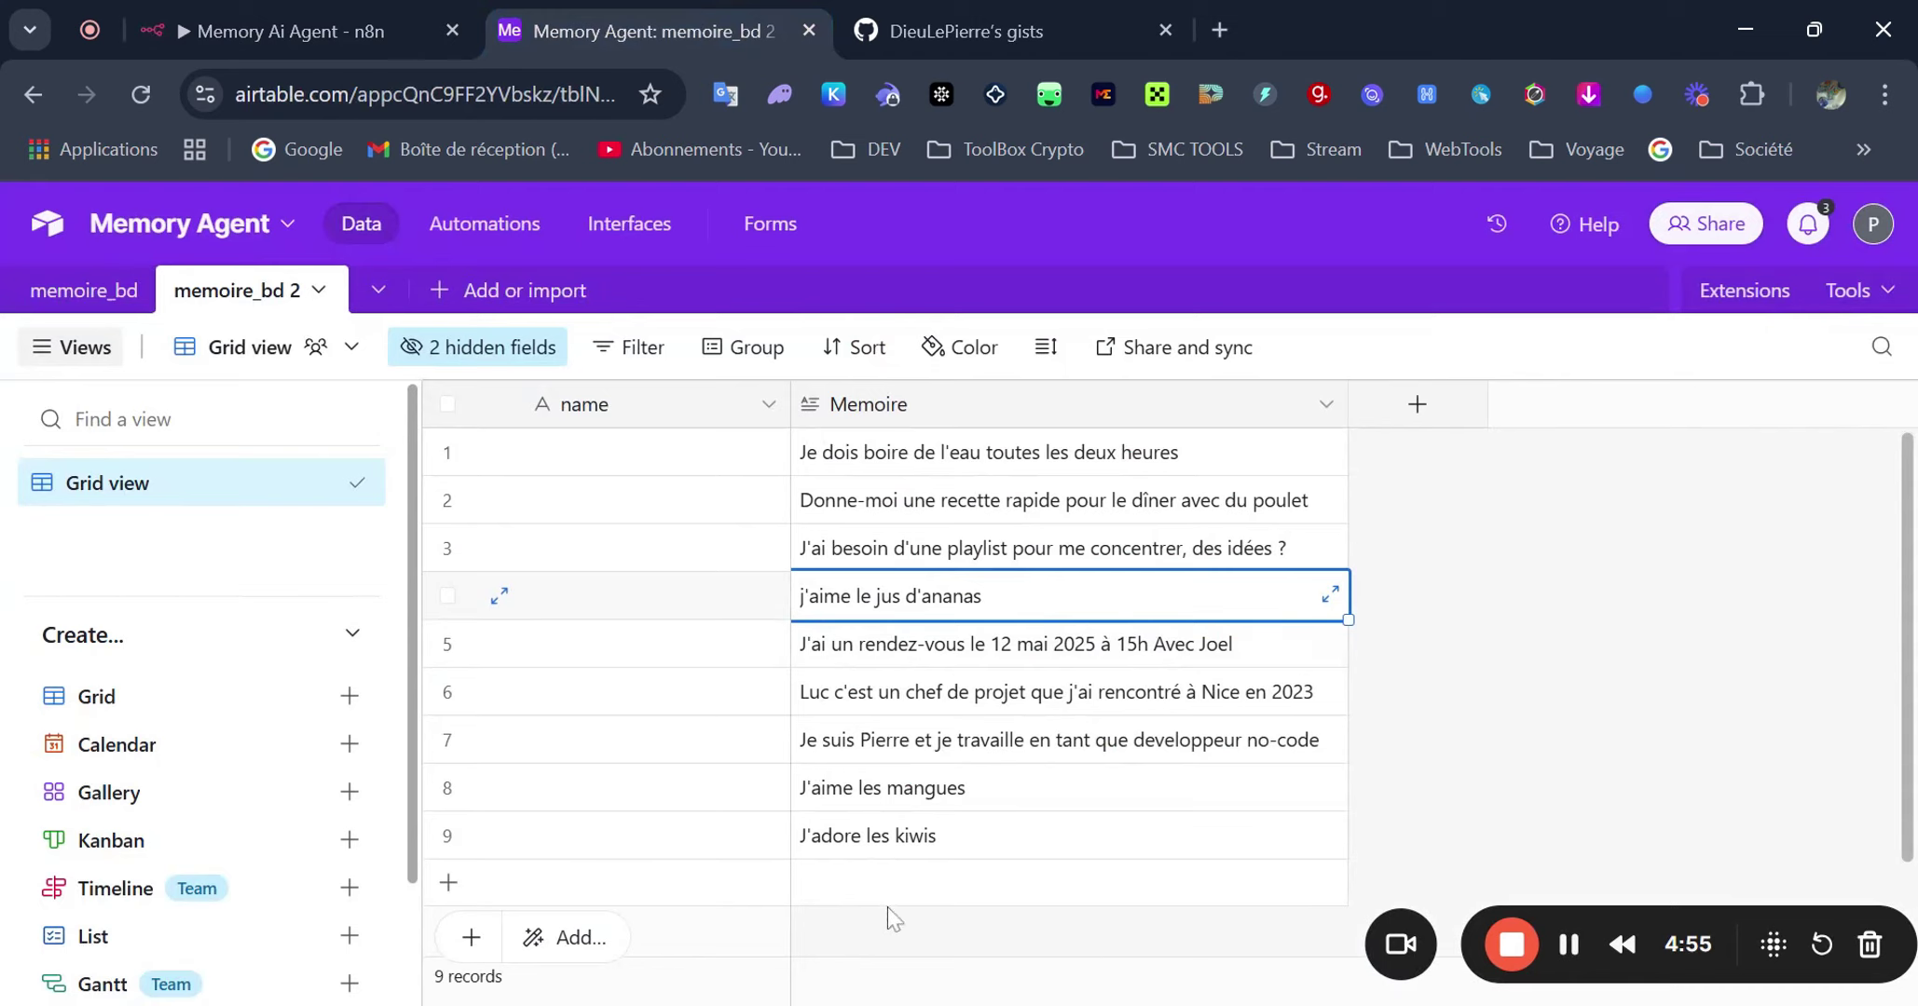
{"action": "left_click", "coordinate": [845, 853]}
{"action": "key", "text": "Escape"}
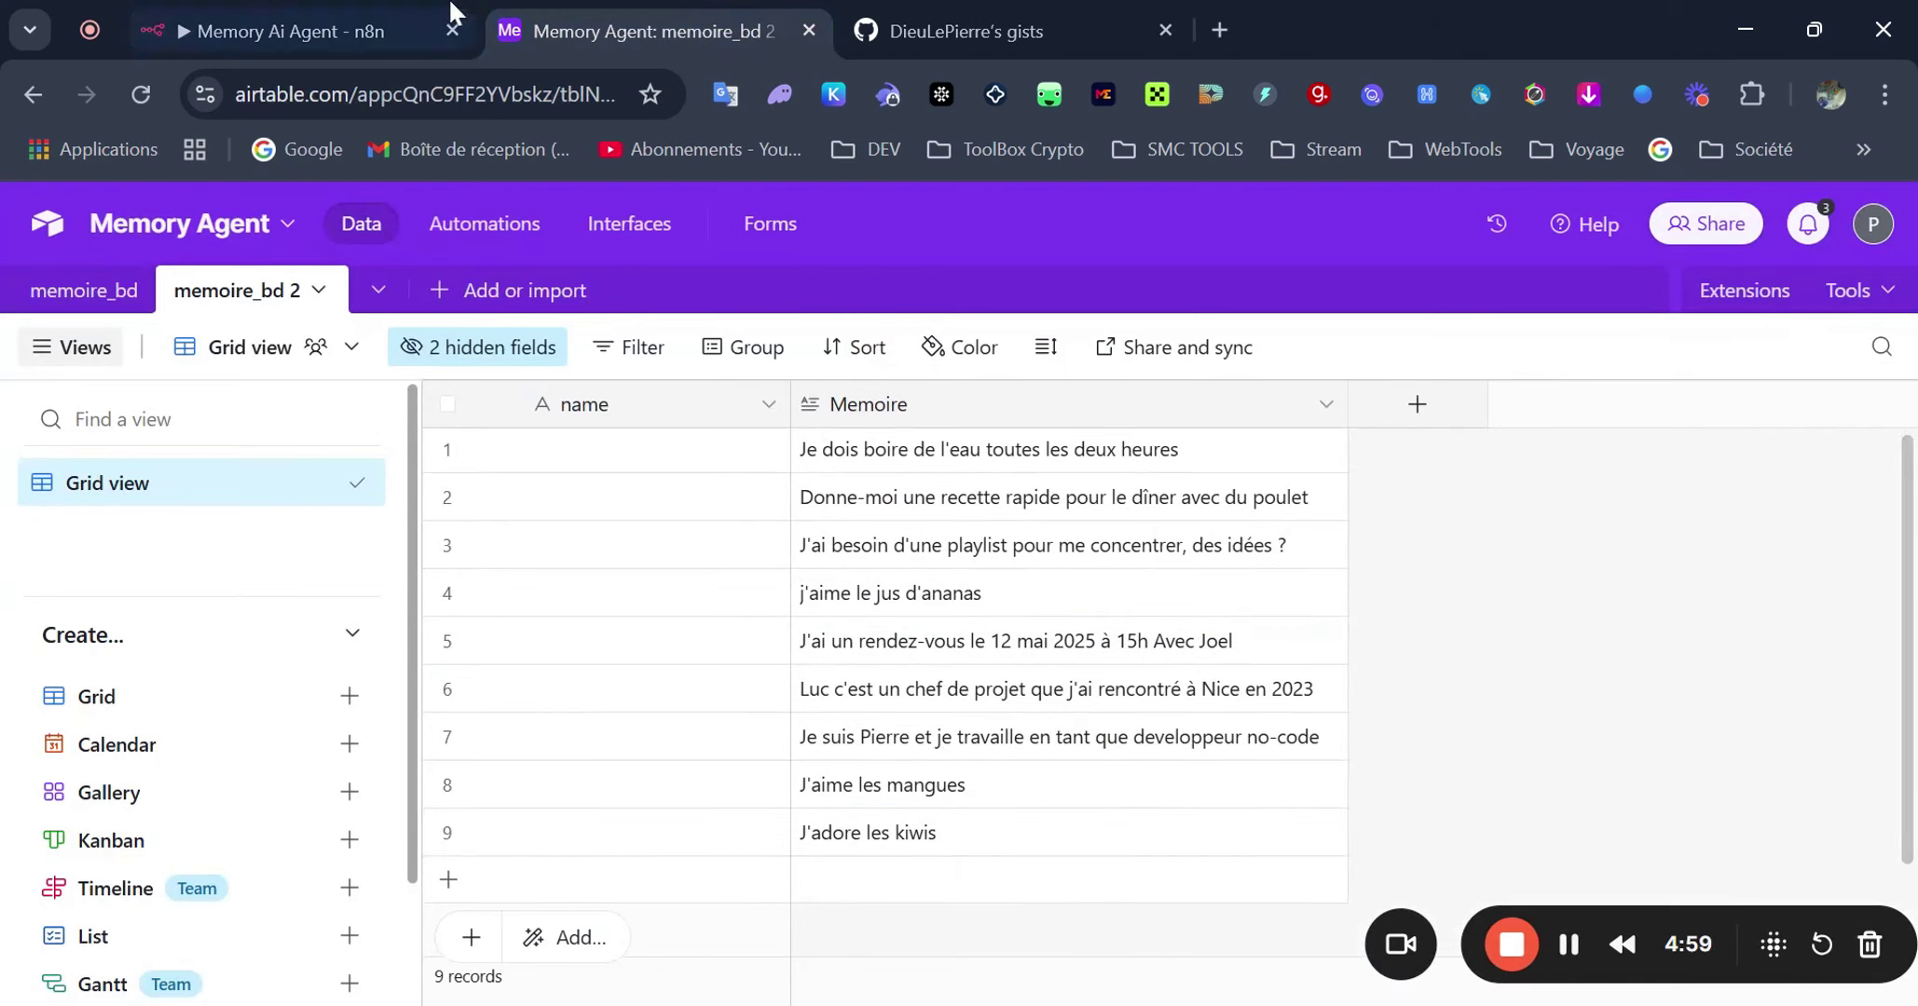
- Go back to the n8n chat and ask the agent who the project manager stored in the memory table is, using the person's first name
{"action": "left_click", "coordinate": [450, 14]}
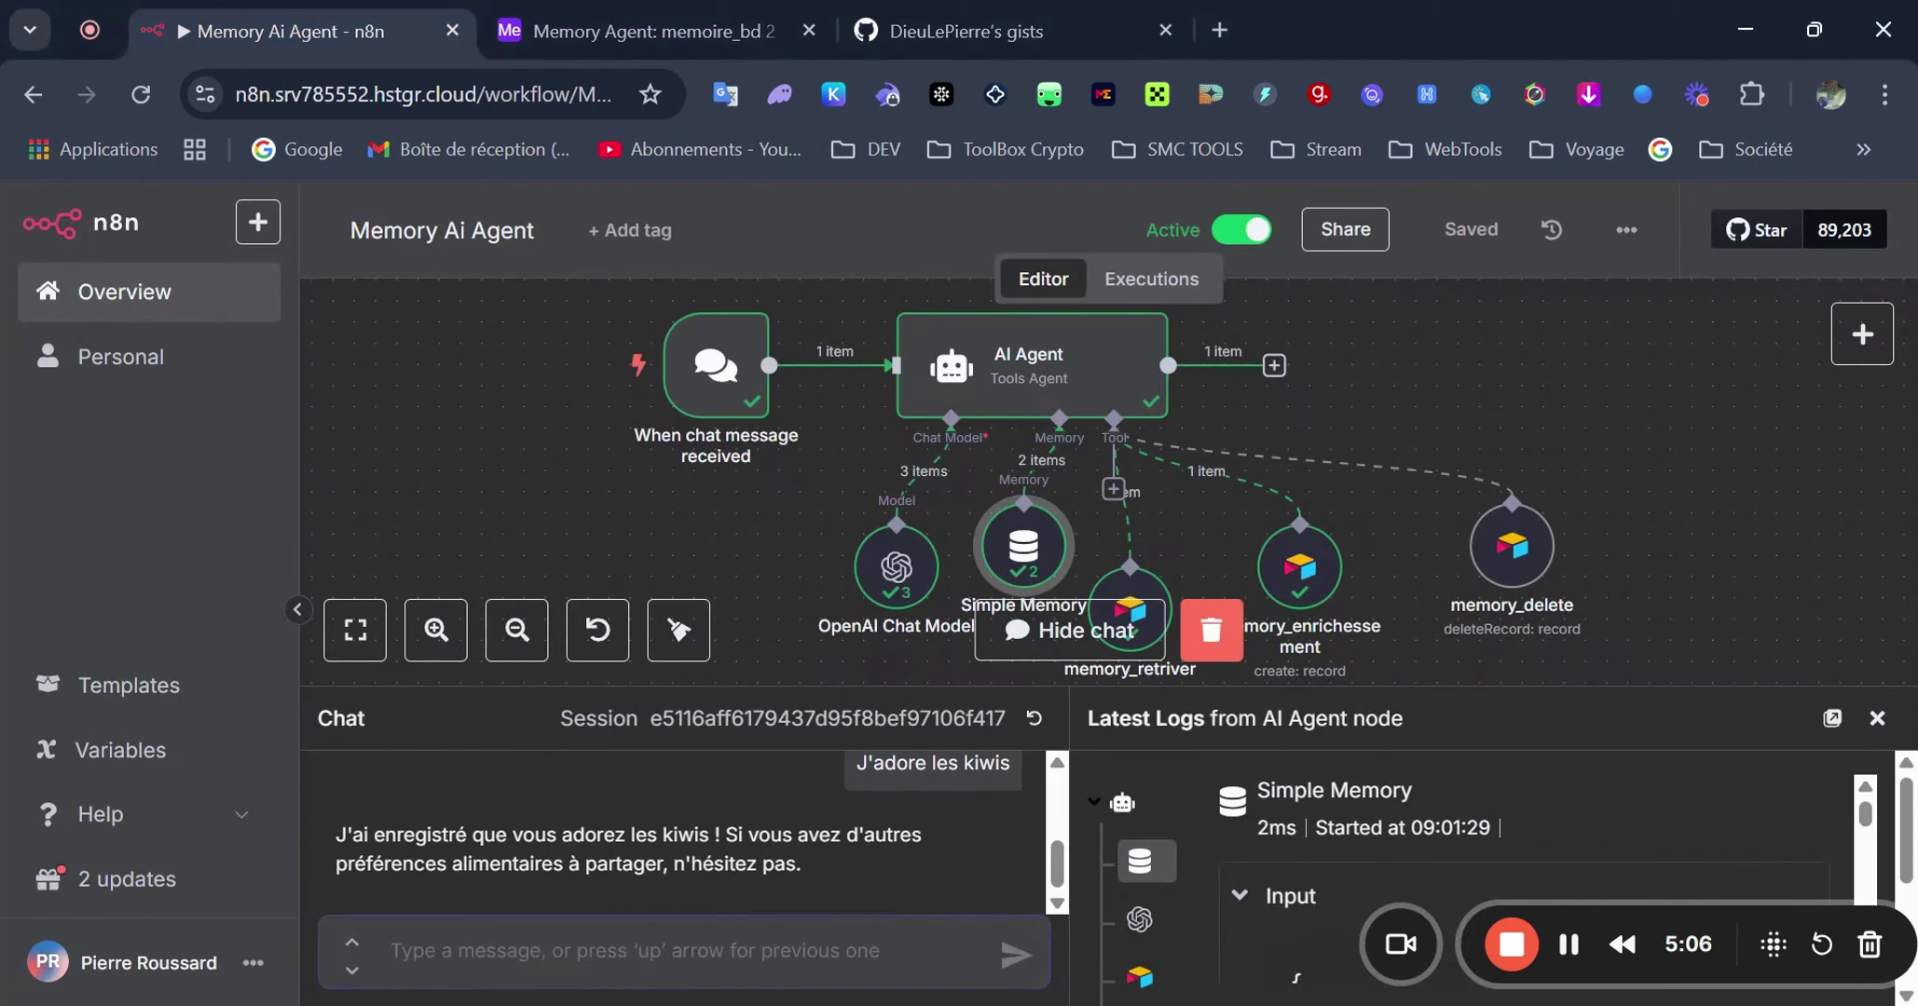
{"action": "type", "text": "qui est l Luc"}
{"action": "key", "text": "Return"}
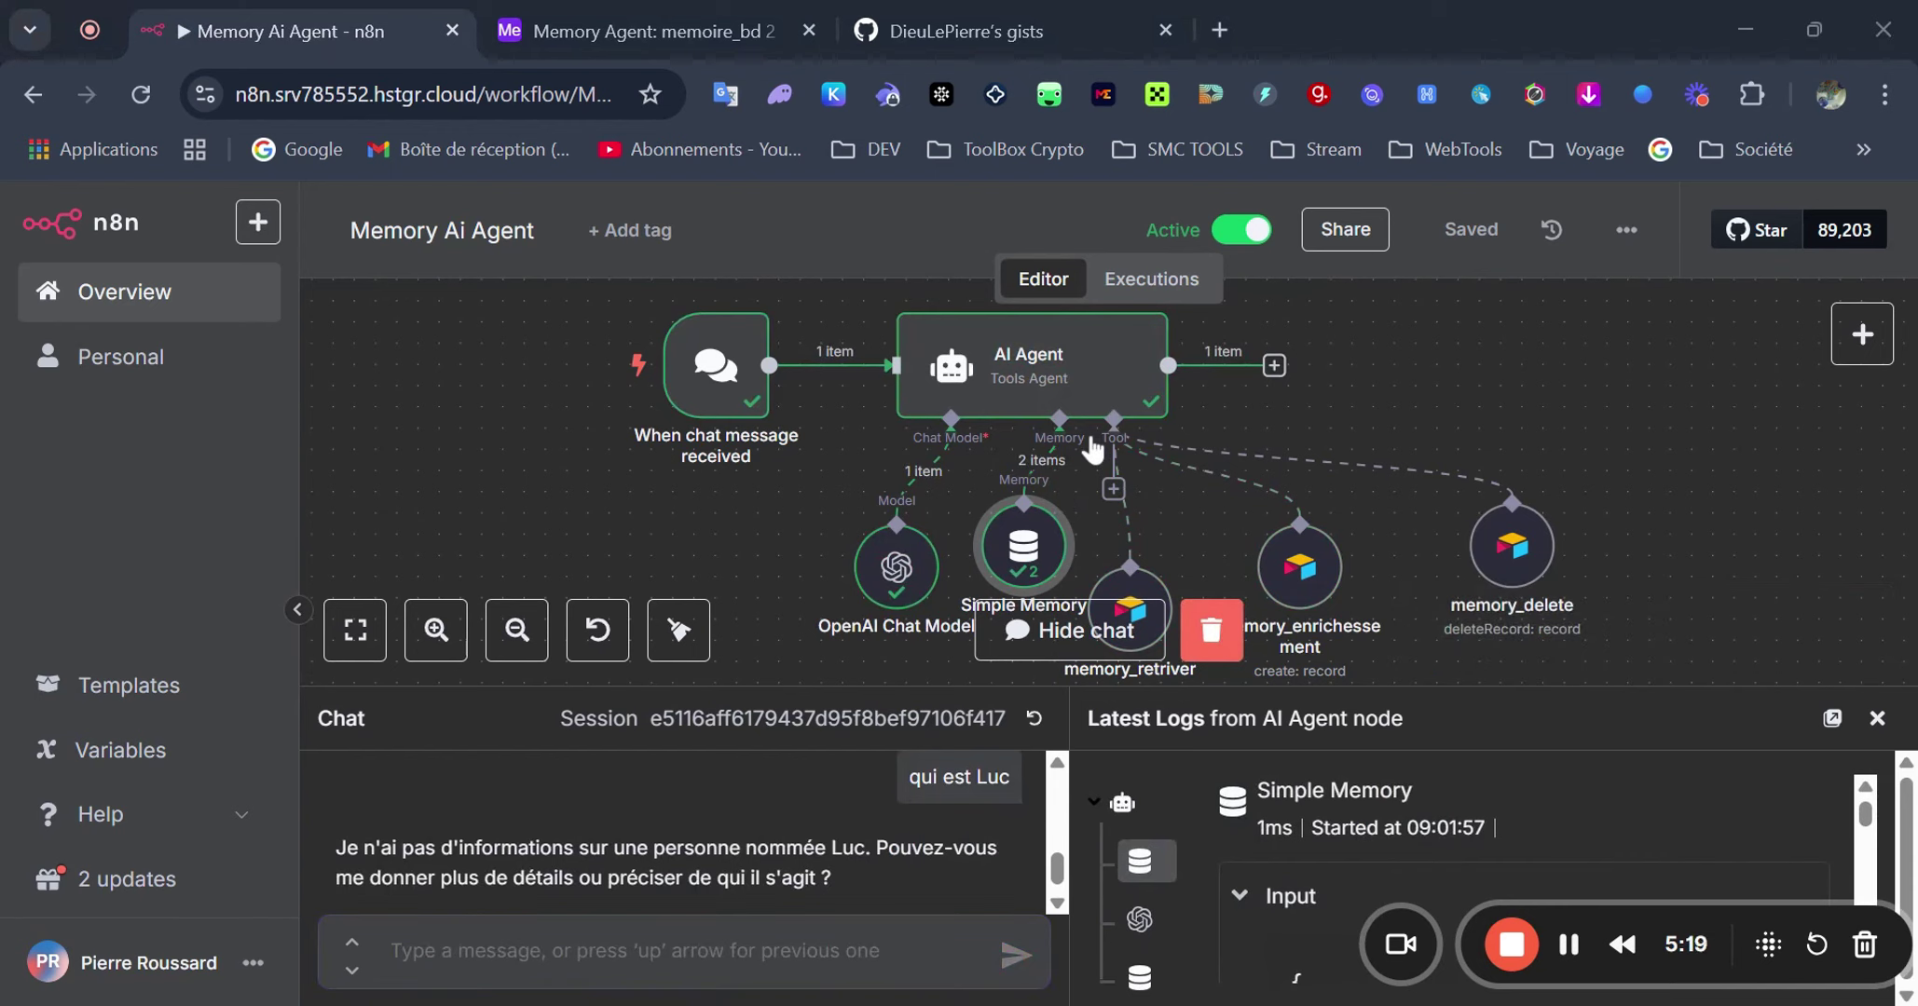
- Tell the agent that the asked-about person is a project manager met in Nice in 2023, and check the Airtable memory table for the entry
{"action": "type", "text": "Luc c'est un chef de projet que j'ai rencontré à Nice en 2023"}
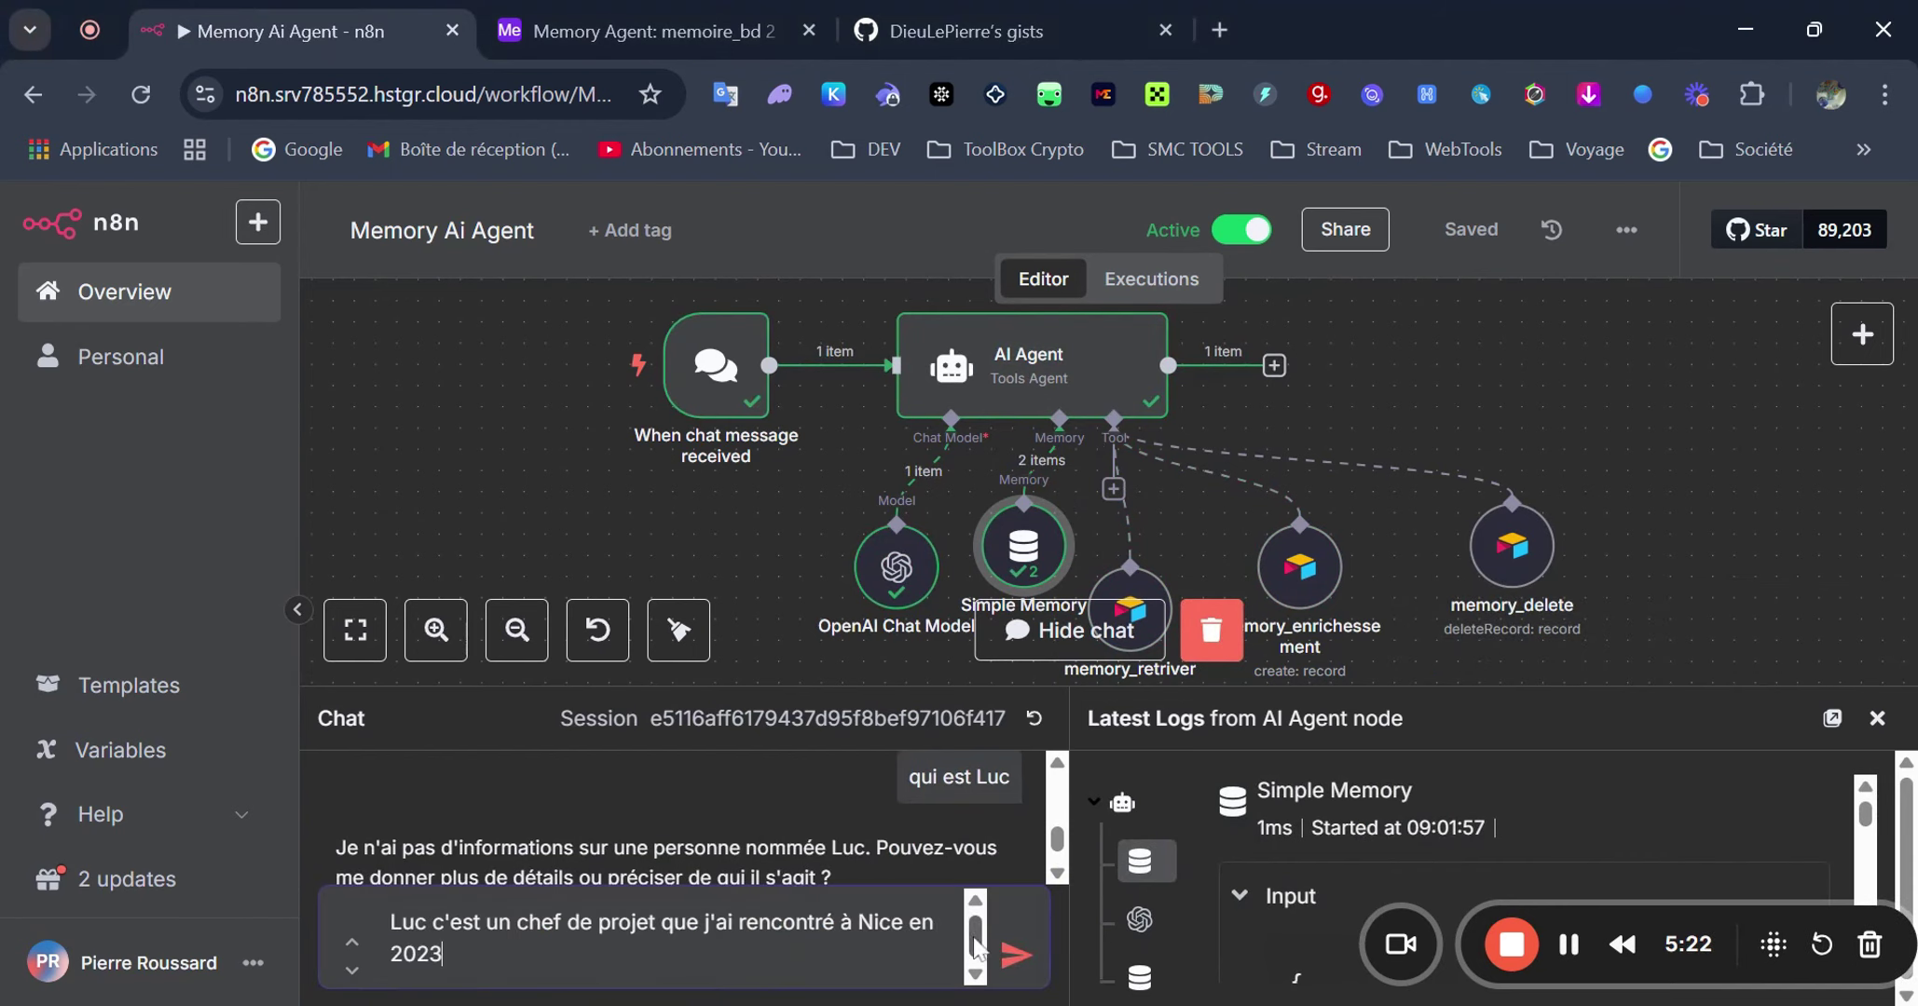
{"action": "left_click", "coordinate": [1013, 956]}
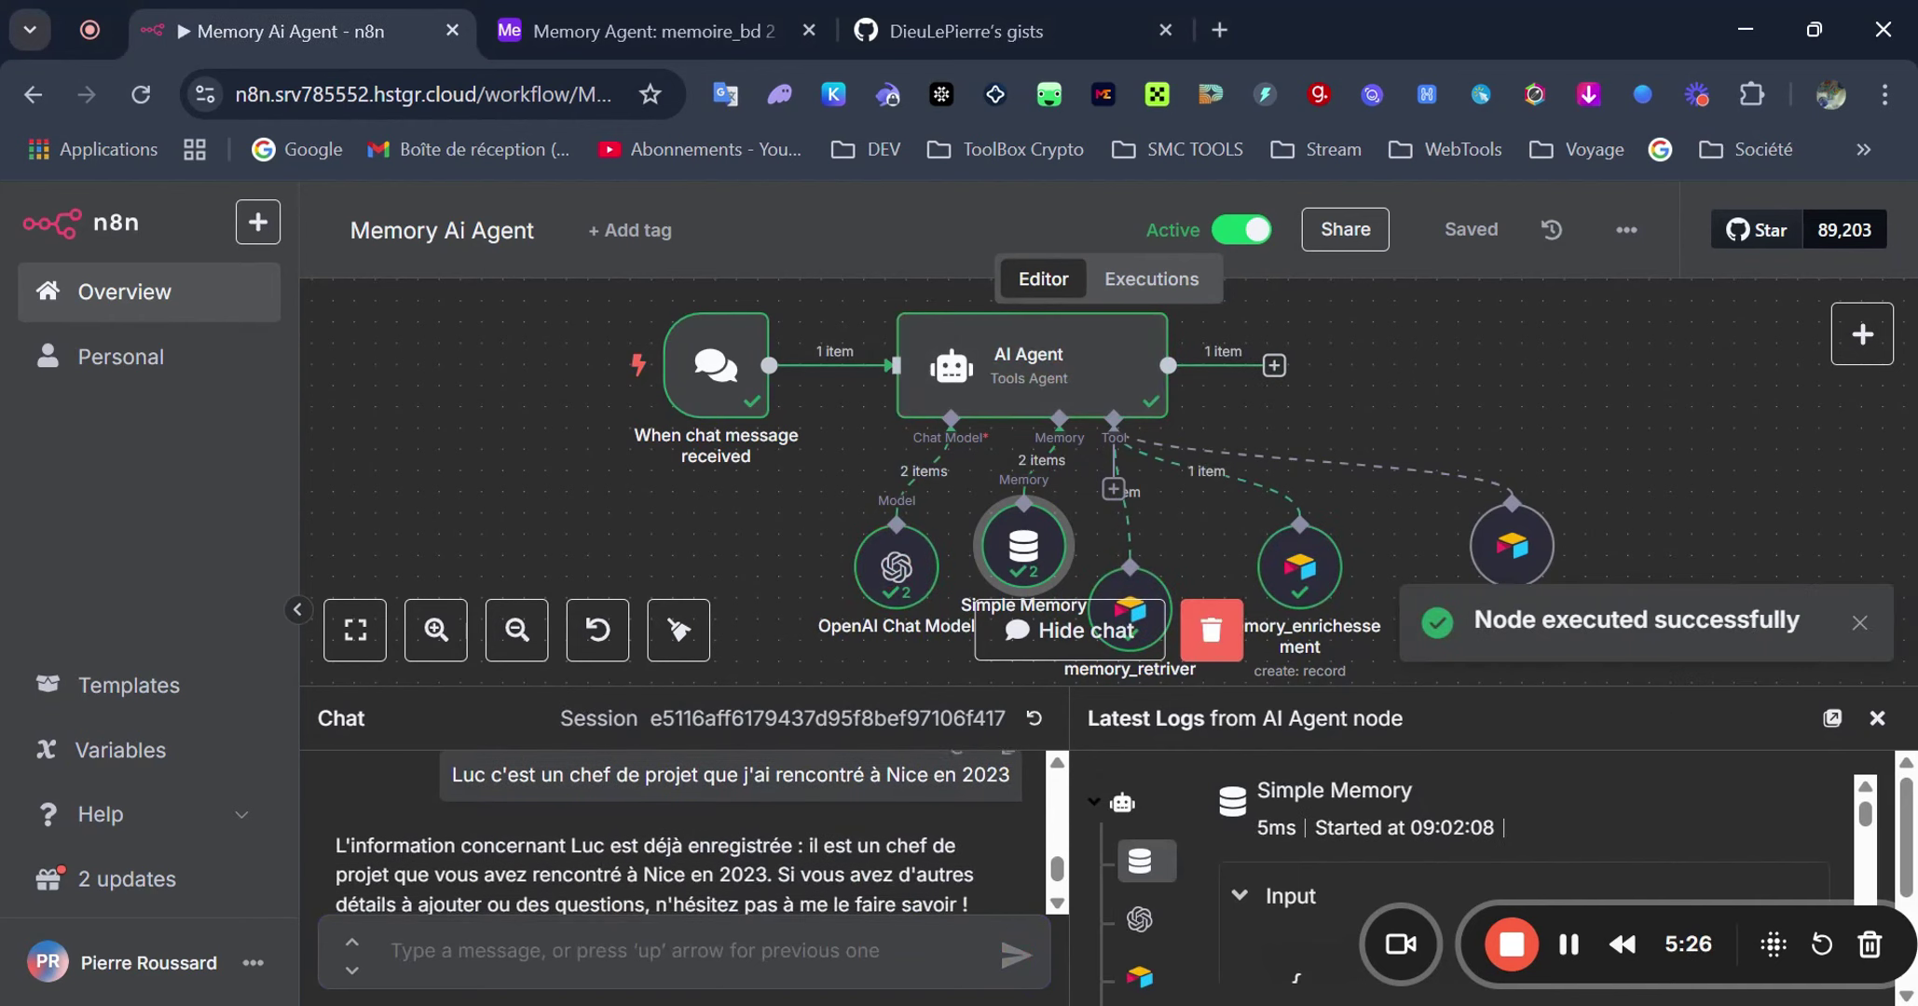
{"action": "left_click", "coordinate": [694, 13]}
{"action": "scroll", "coordinate": [1023, 785], "scroll_direction": "down", "scroll_amount": 3}
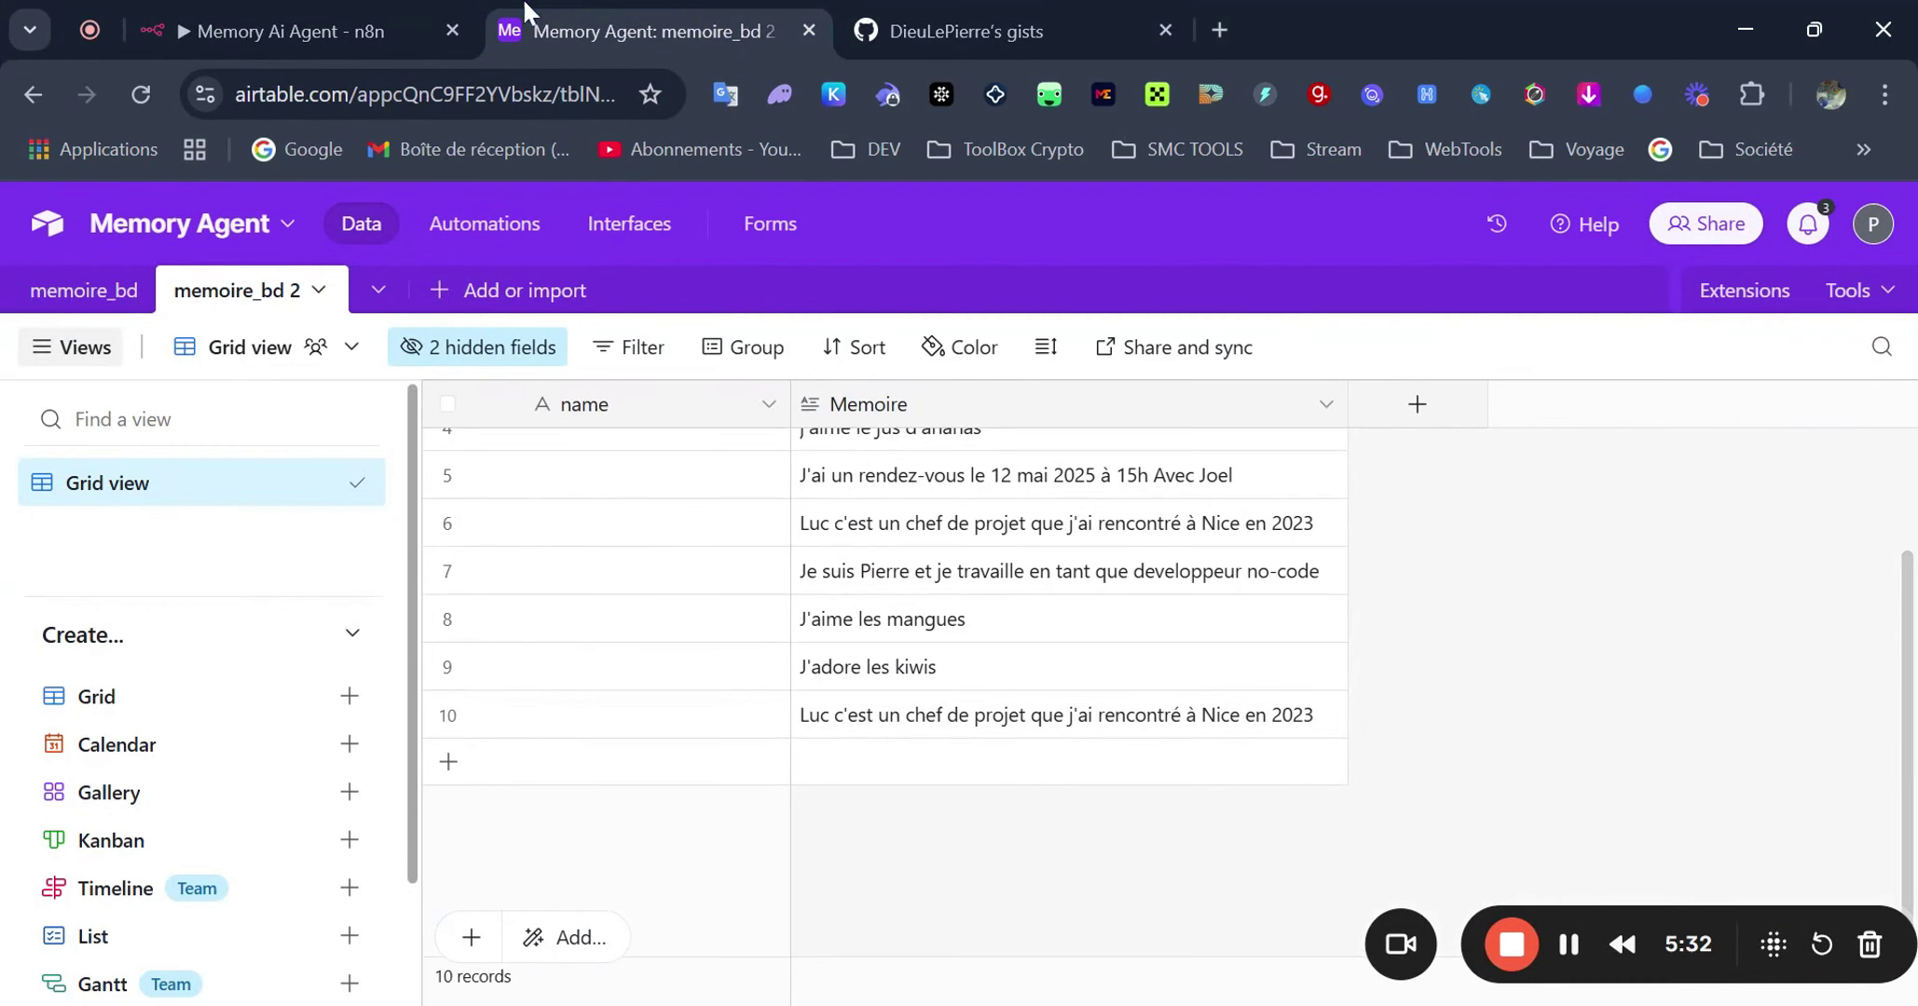
- Return to n8n, reuse the earlier question about who the project manager is, and send it in a new chat session
{"action": "left_click", "coordinate": [289, 31]}
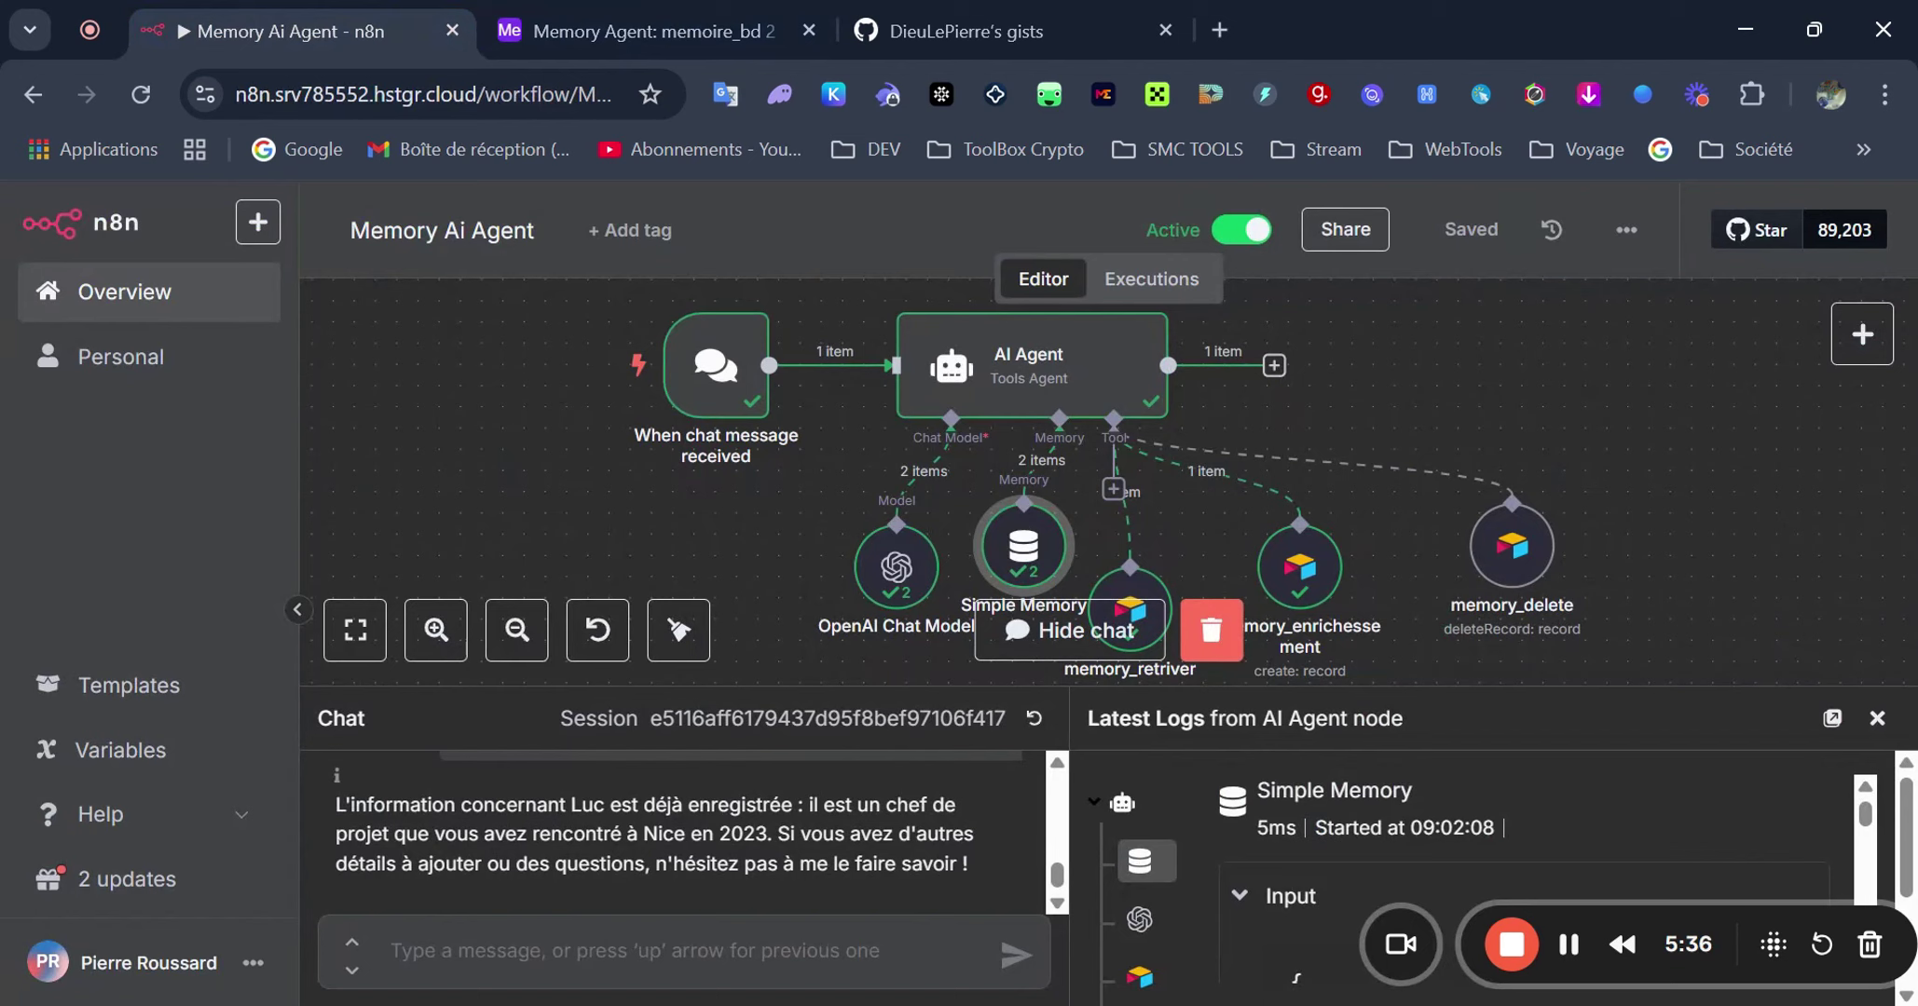
{"action": "scroll", "coordinate": [680, 829], "scroll_direction": "up", "scroll_amount": 5}
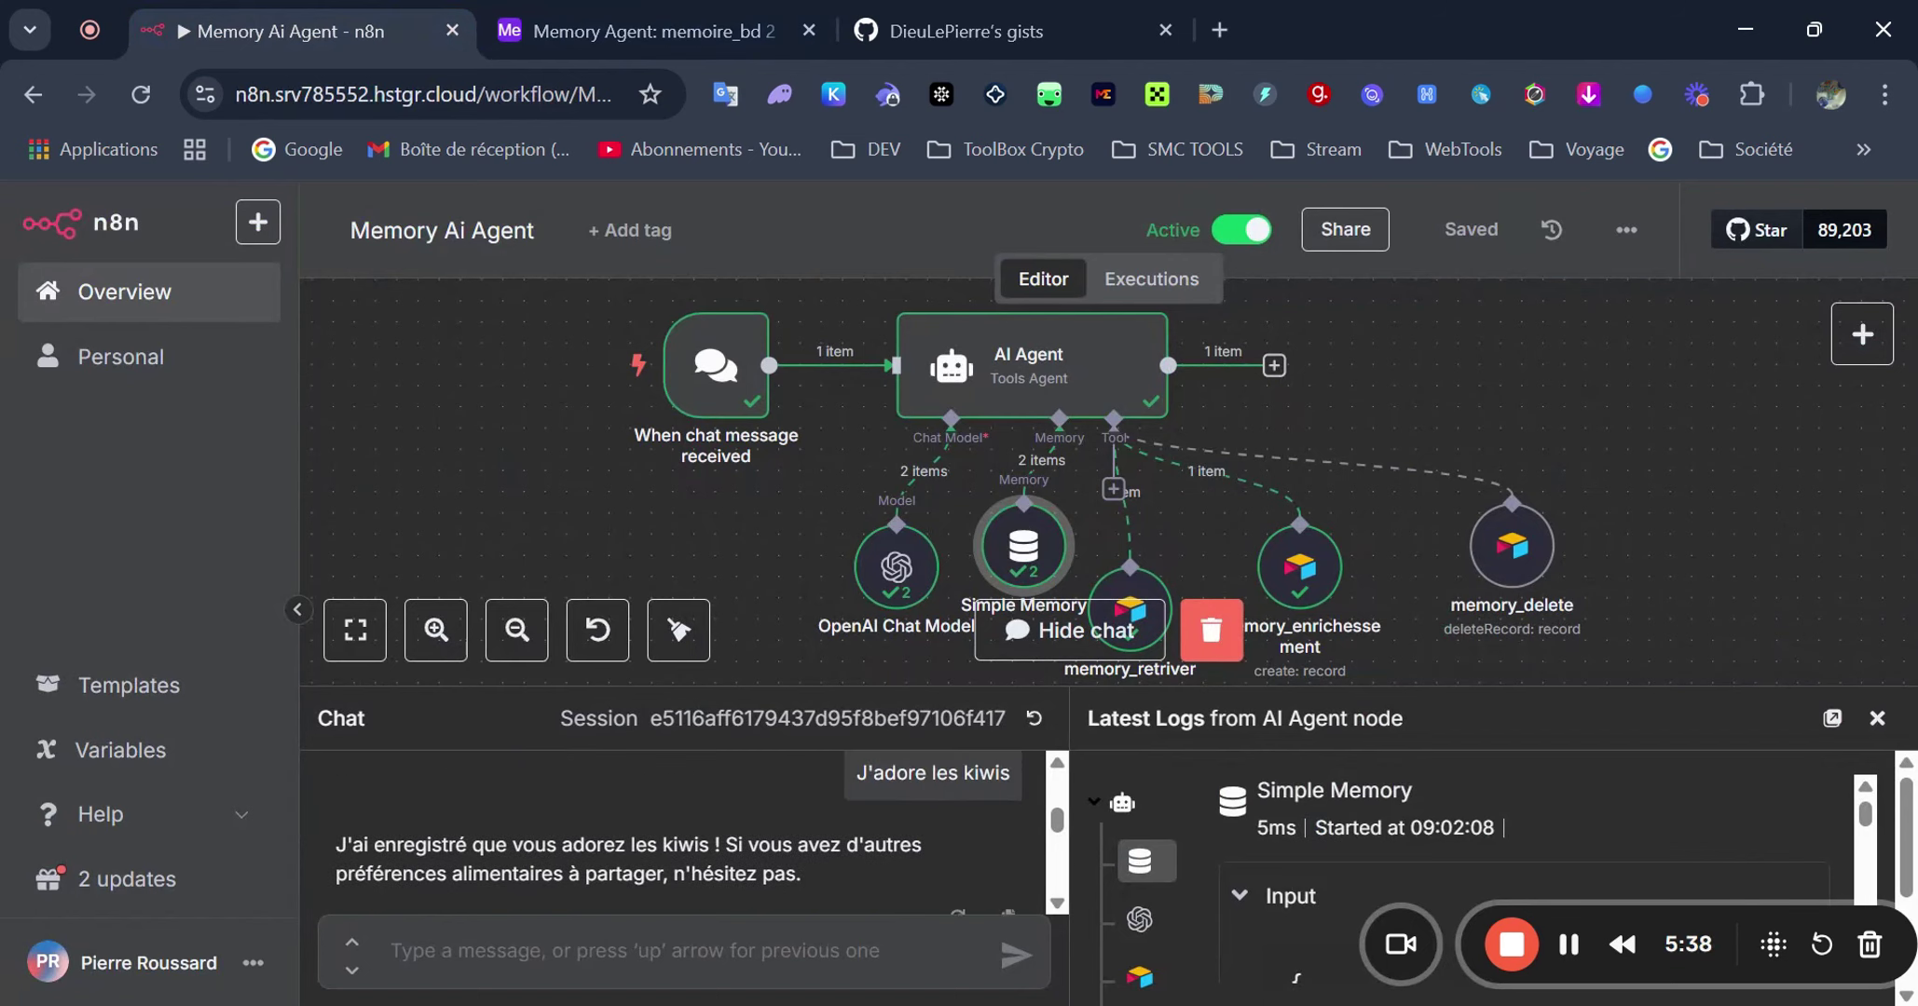
{"action": "scroll", "coordinate": [1010, 800], "scroll_direction": "down", "scroll_amount": 3}
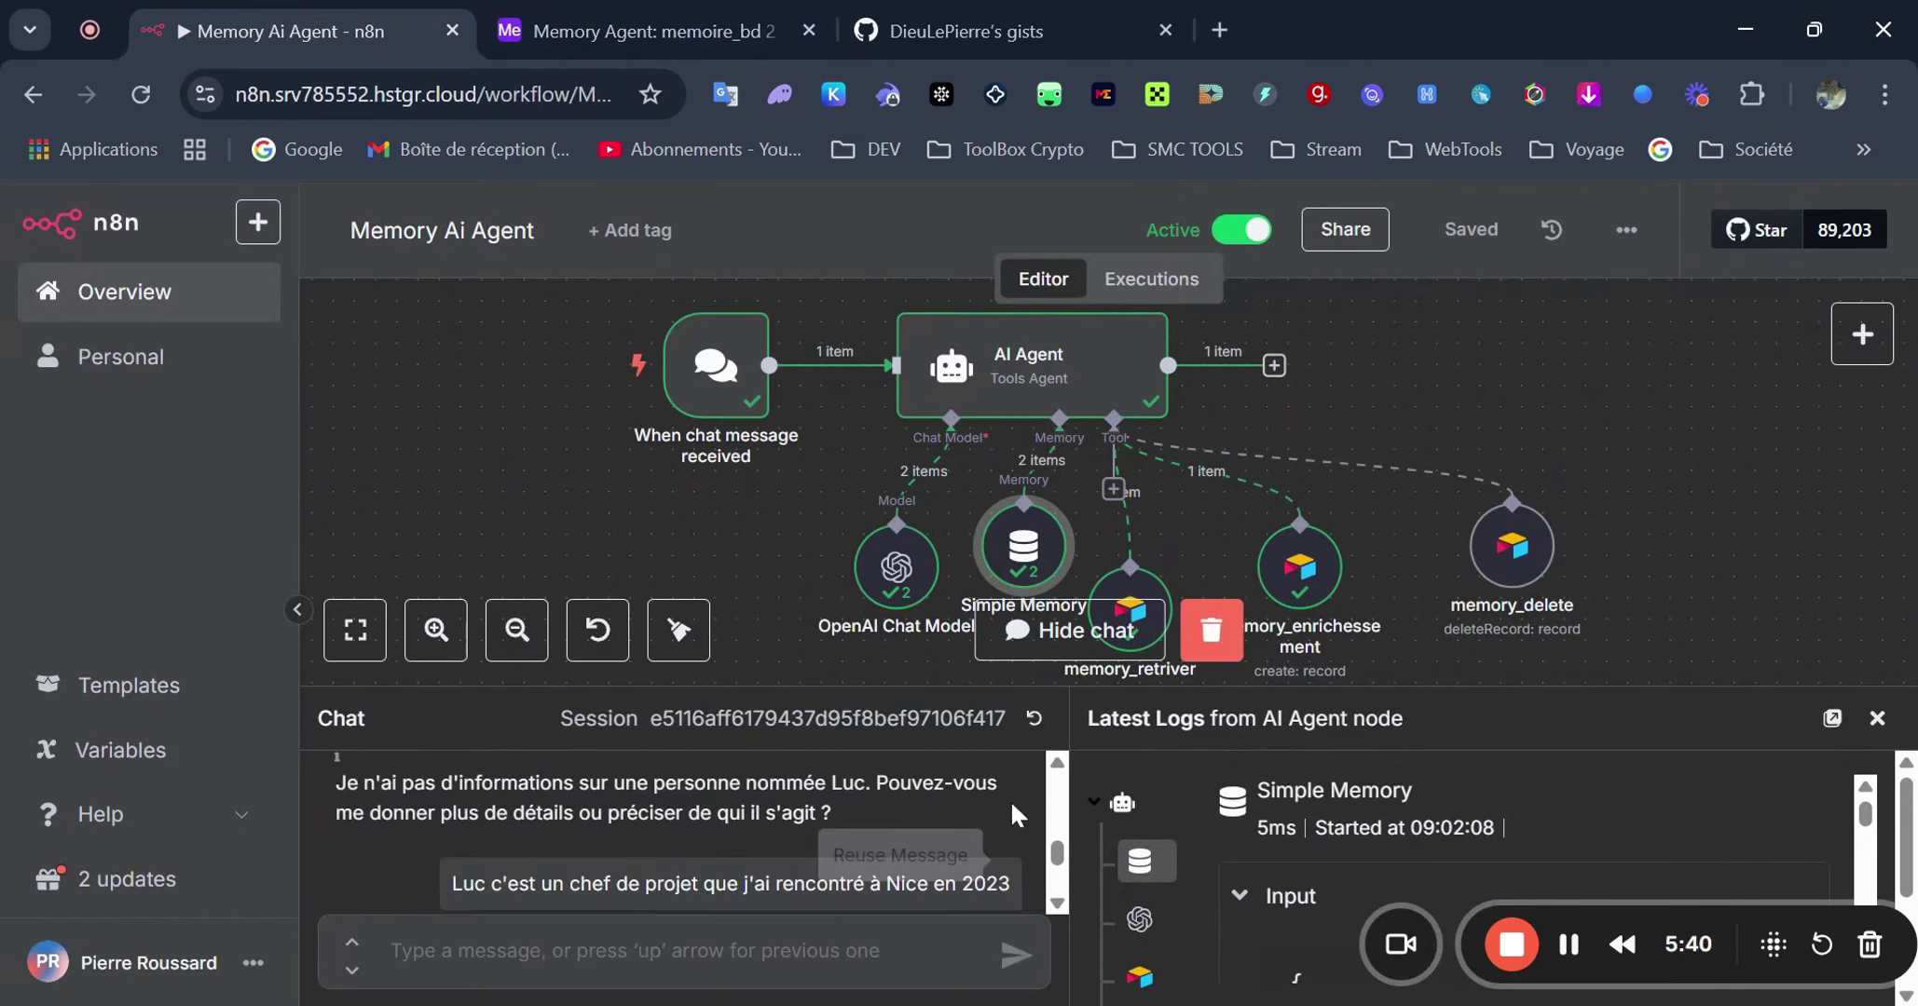
{"action": "scroll", "coordinate": [1011, 789], "scroll_direction": "up", "scroll_amount": 1}
{"action": "left_click", "coordinate": [1011, 789]}
{"action": "left_click", "coordinate": [1033, 717]}
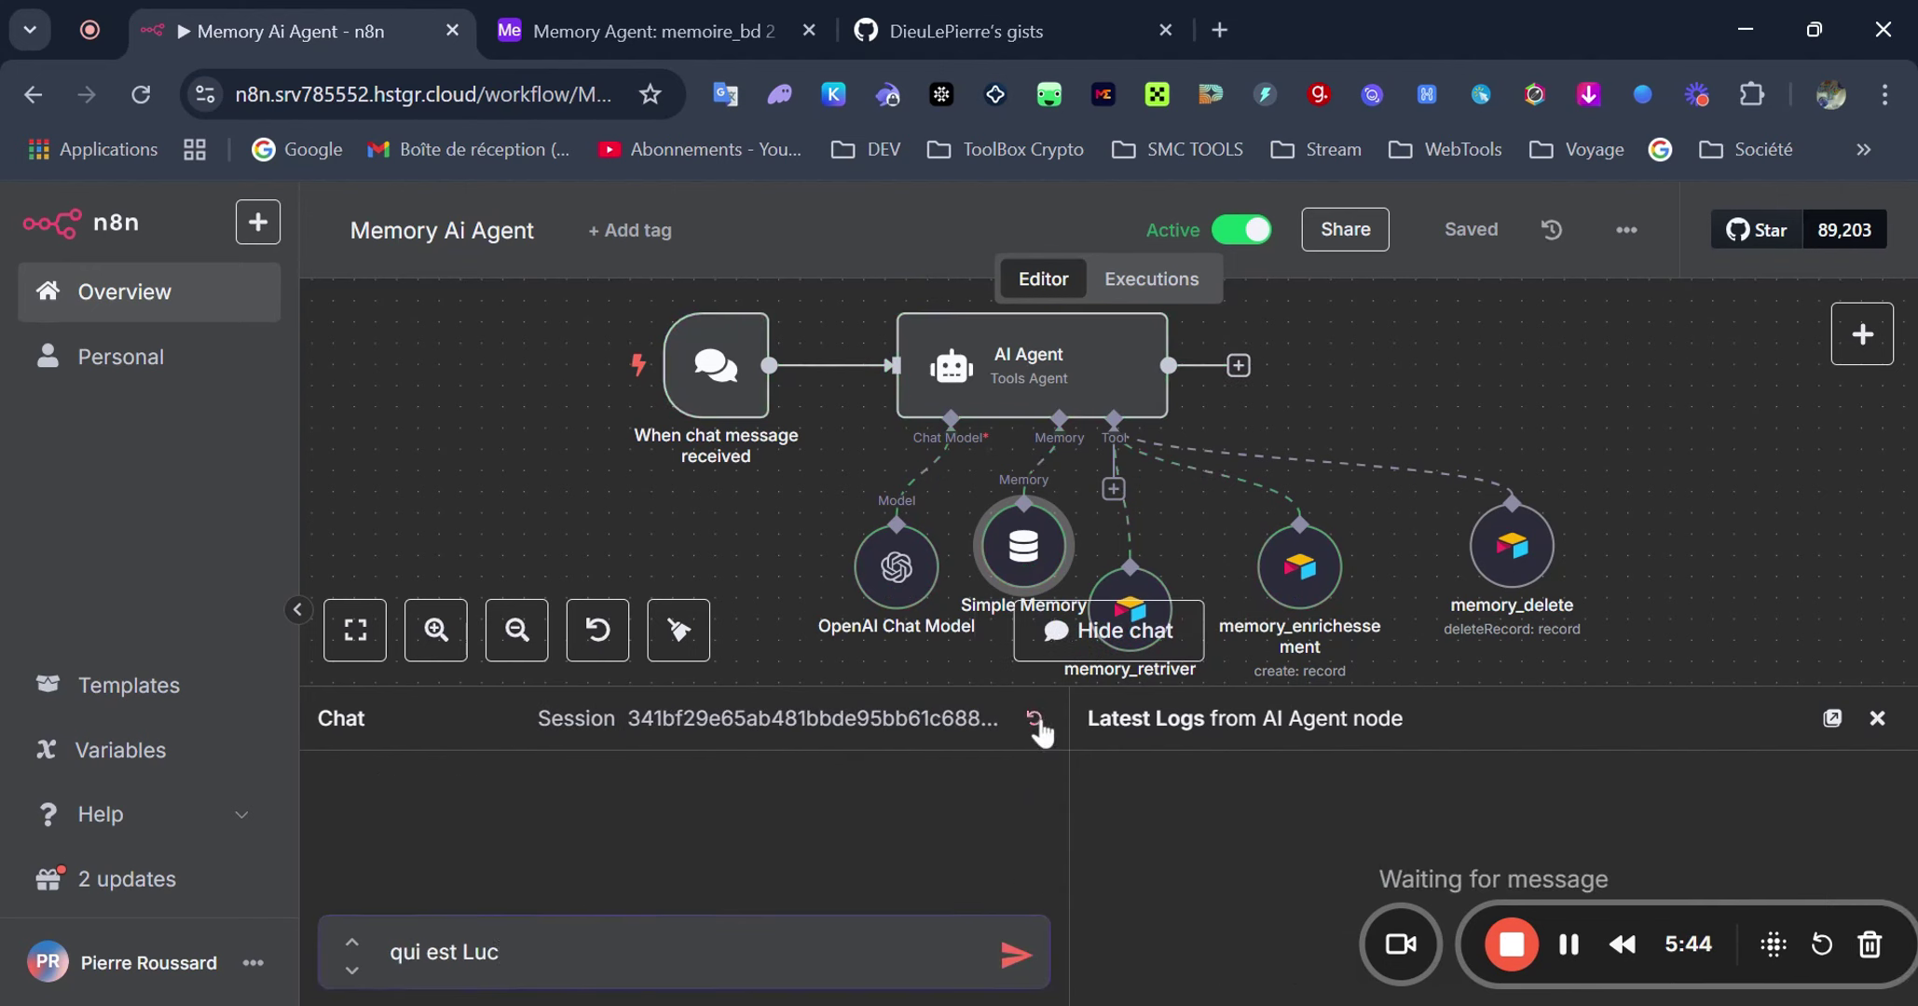
{"action": "left_click", "coordinate": [1035, 951]}
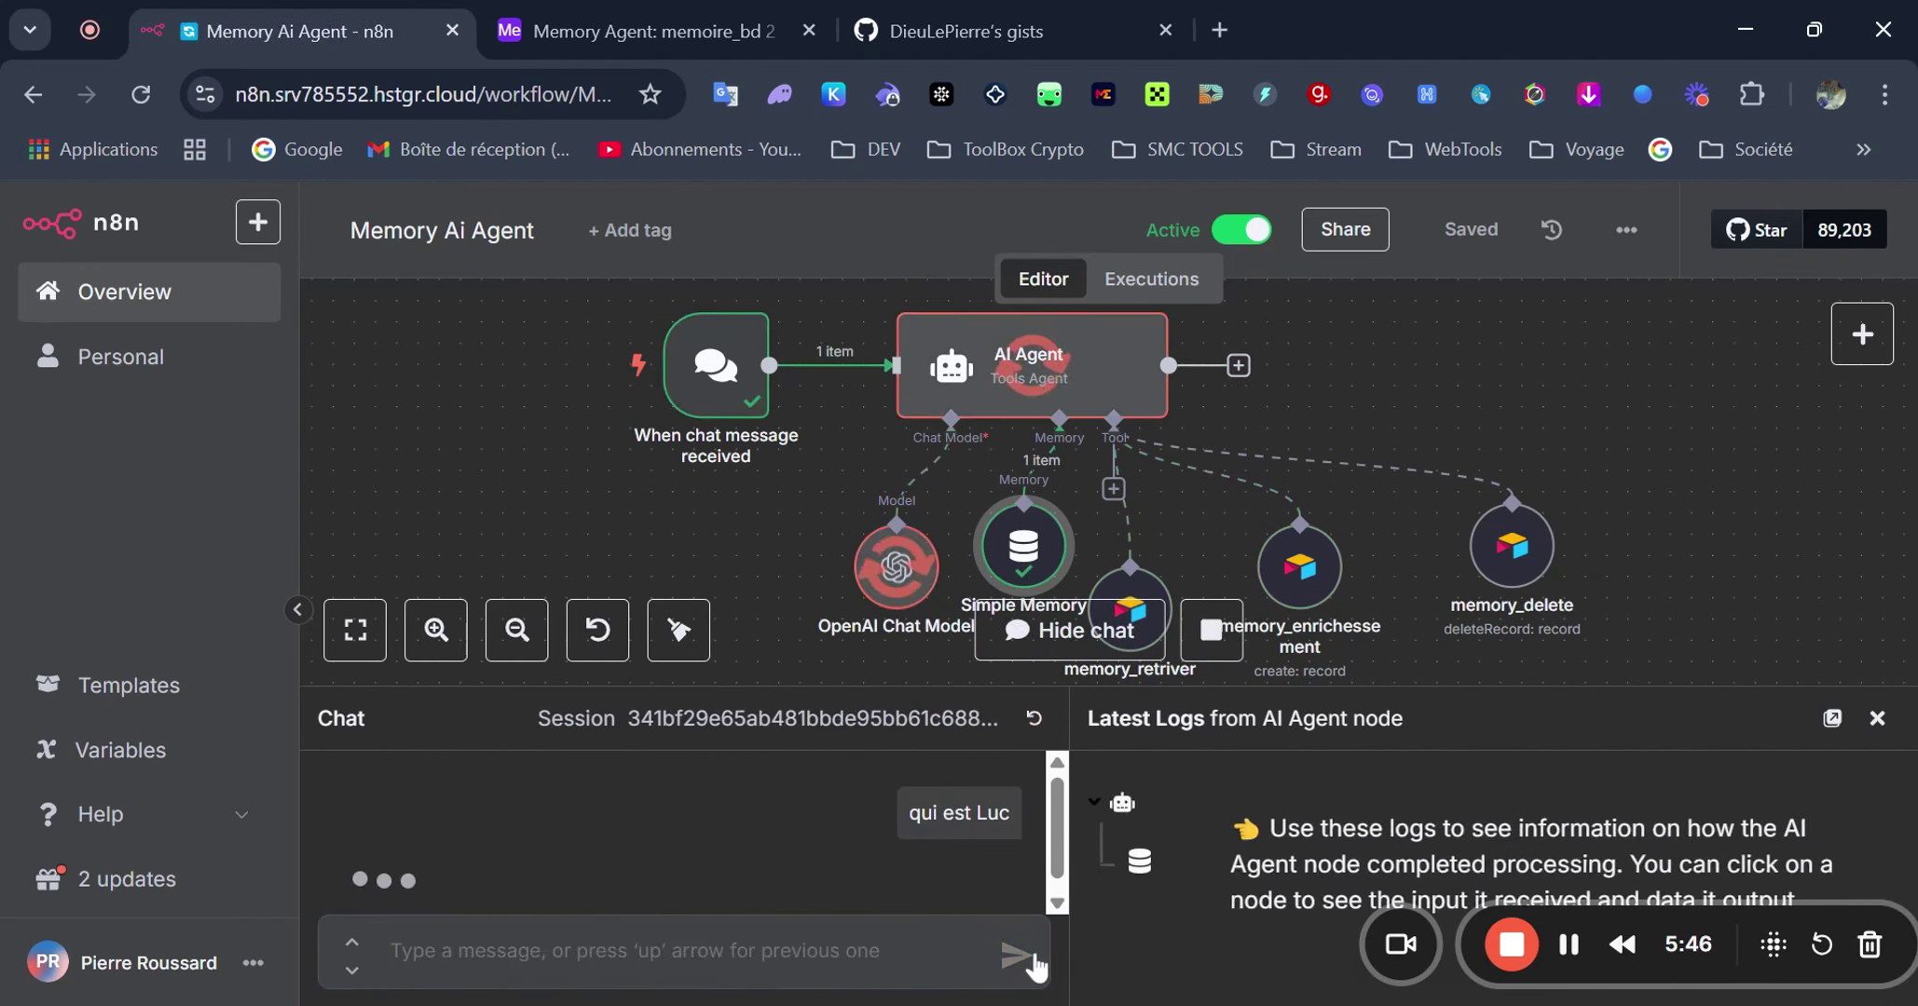
- Instruct the agent to look up the person by sending "cherche dans les données", and read its reply
{"action": "type", "text": "cherche"}
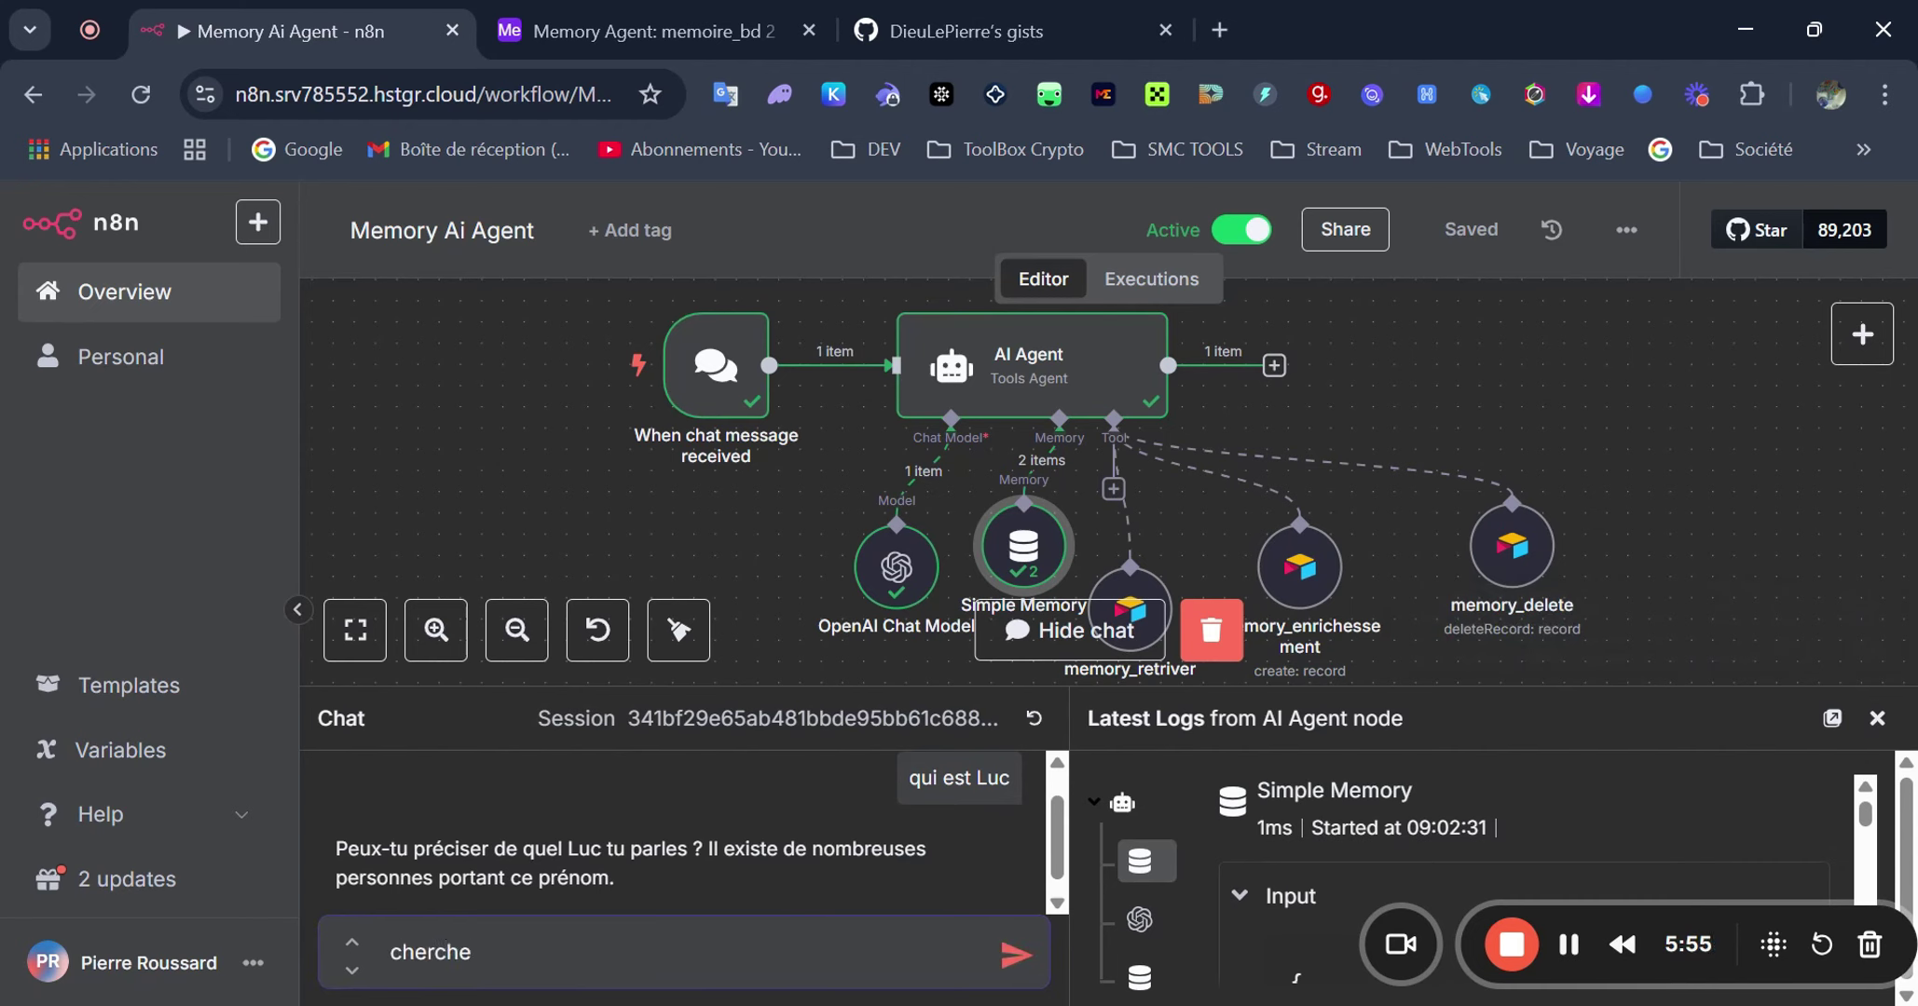
{"action": "type", "text": " dans les données"}
{"action": "key", "text": "Return"}
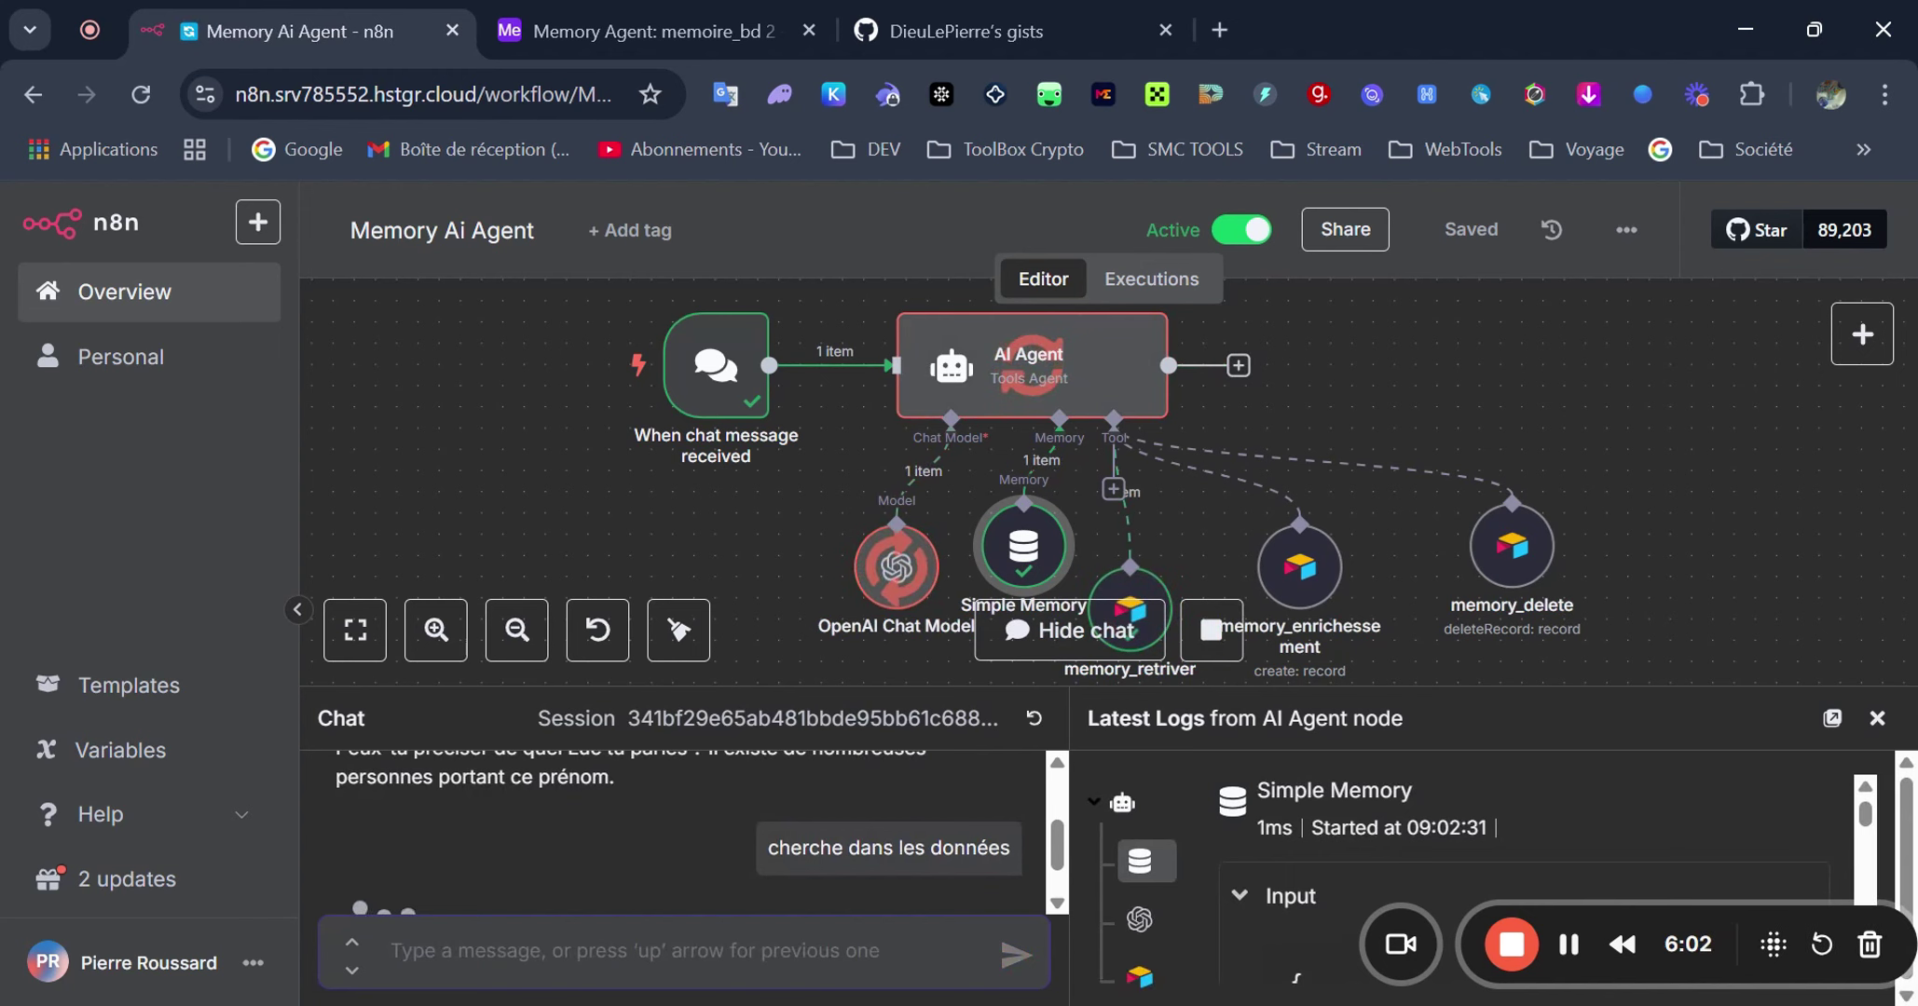
{"action": "scroll", "coordinate": [743, 873], "scroll_direction": "down", "scroll_amount": 1}
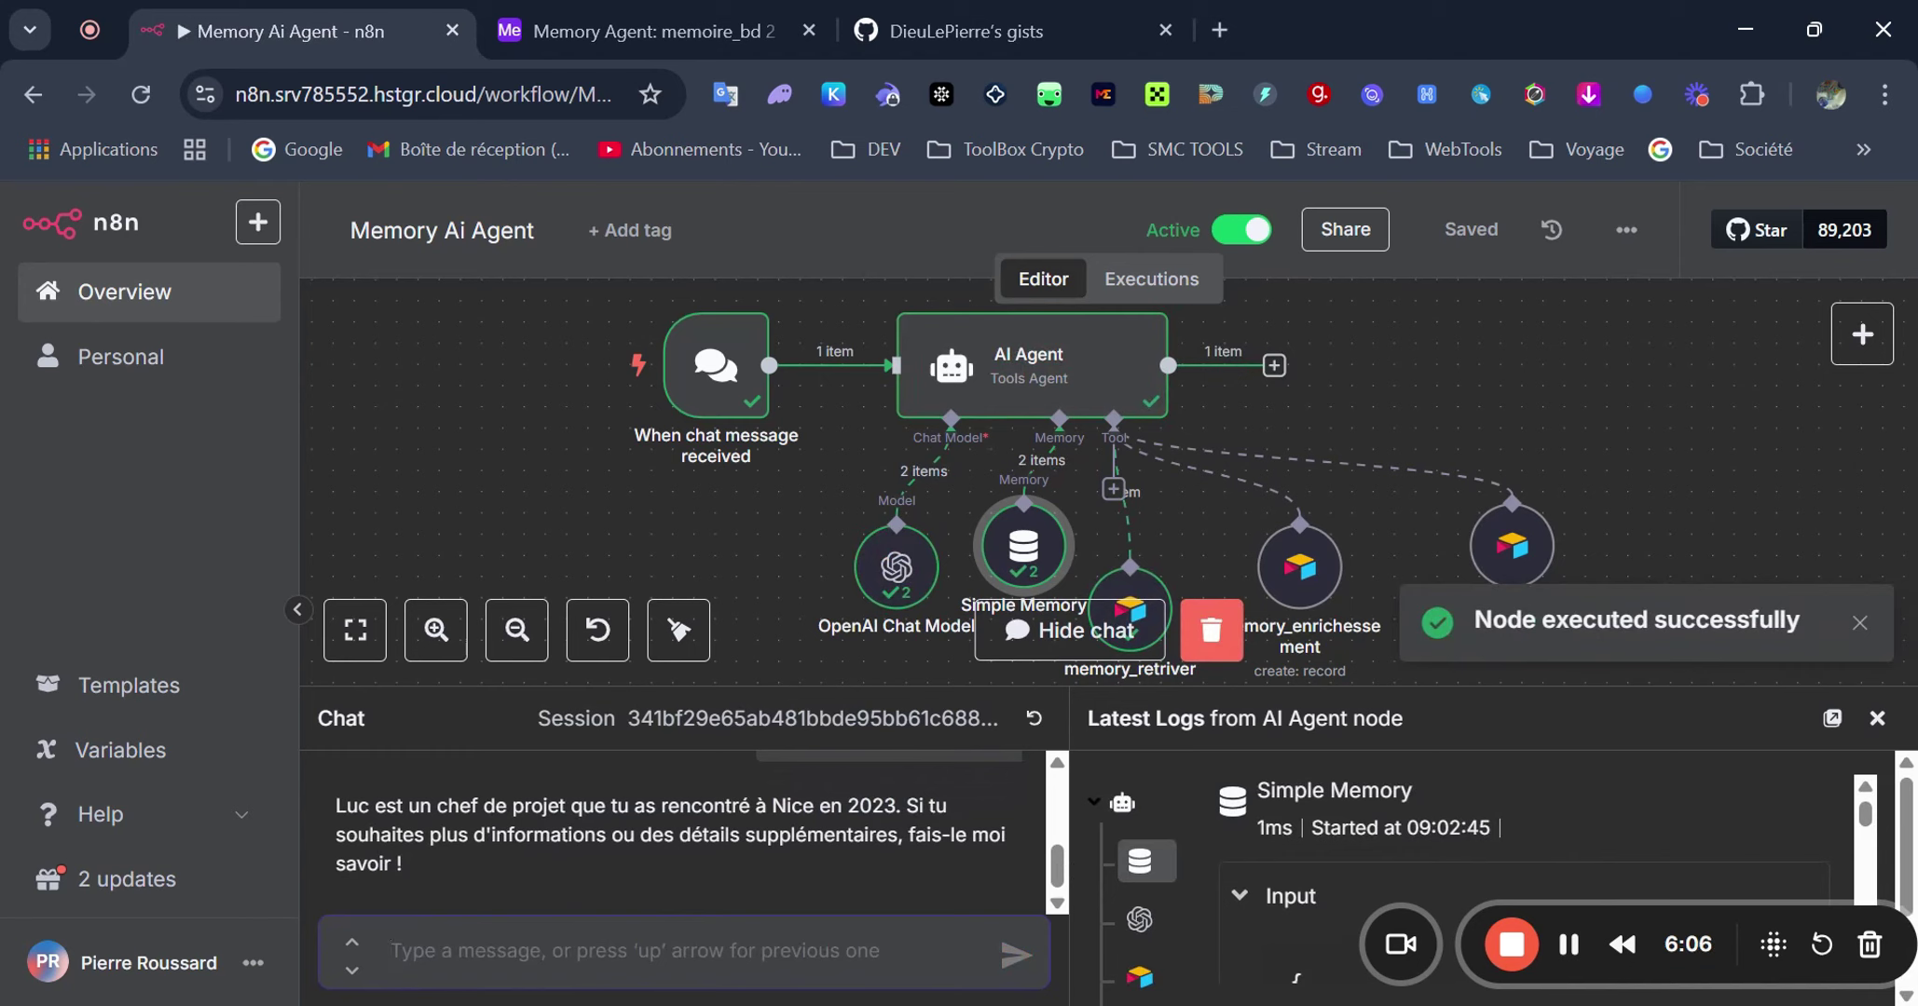
- Reset the chat session, check the kiwi entry in Airtable, and send the agent "supprime tout ce qui concerne les kiwis"
{"action": "left_click", "coordinate": [1033, 719]}
{"action": "type", "text": "supprime tout ce qui concerne les kiwis"}
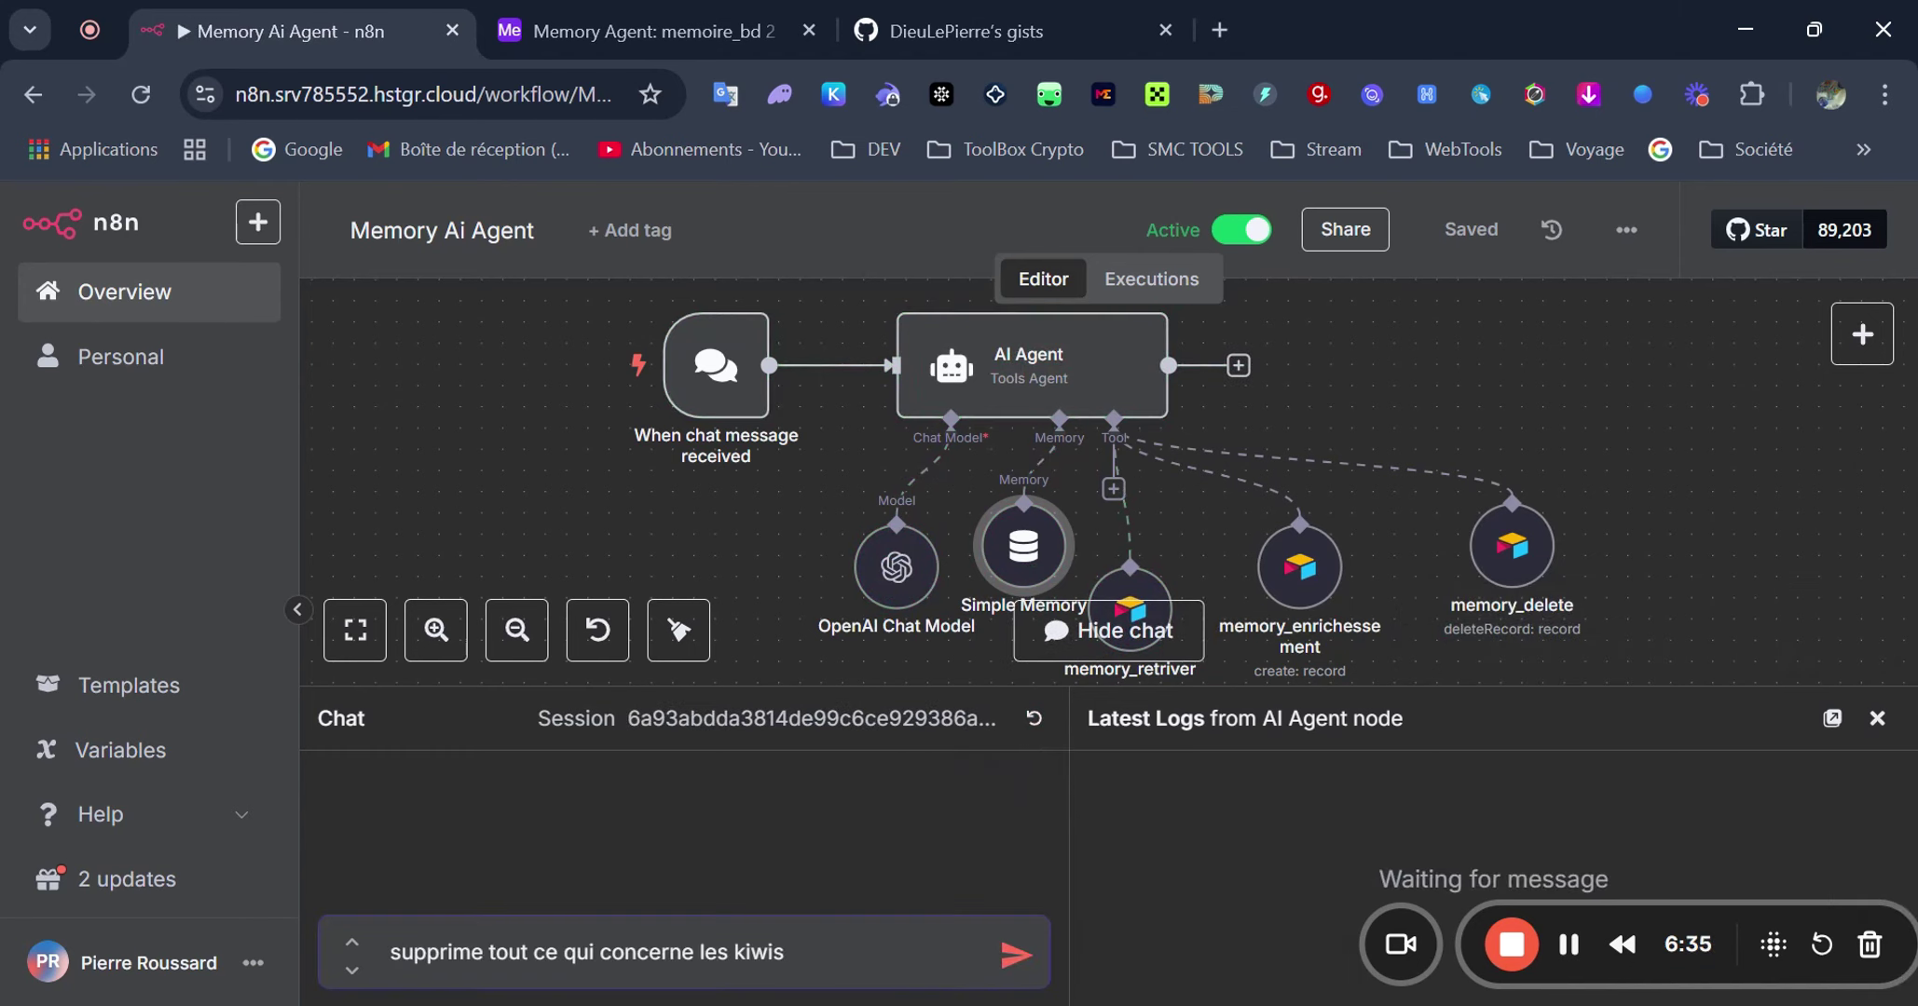
{"action": "left_click", "coordinate": [671, 34]}
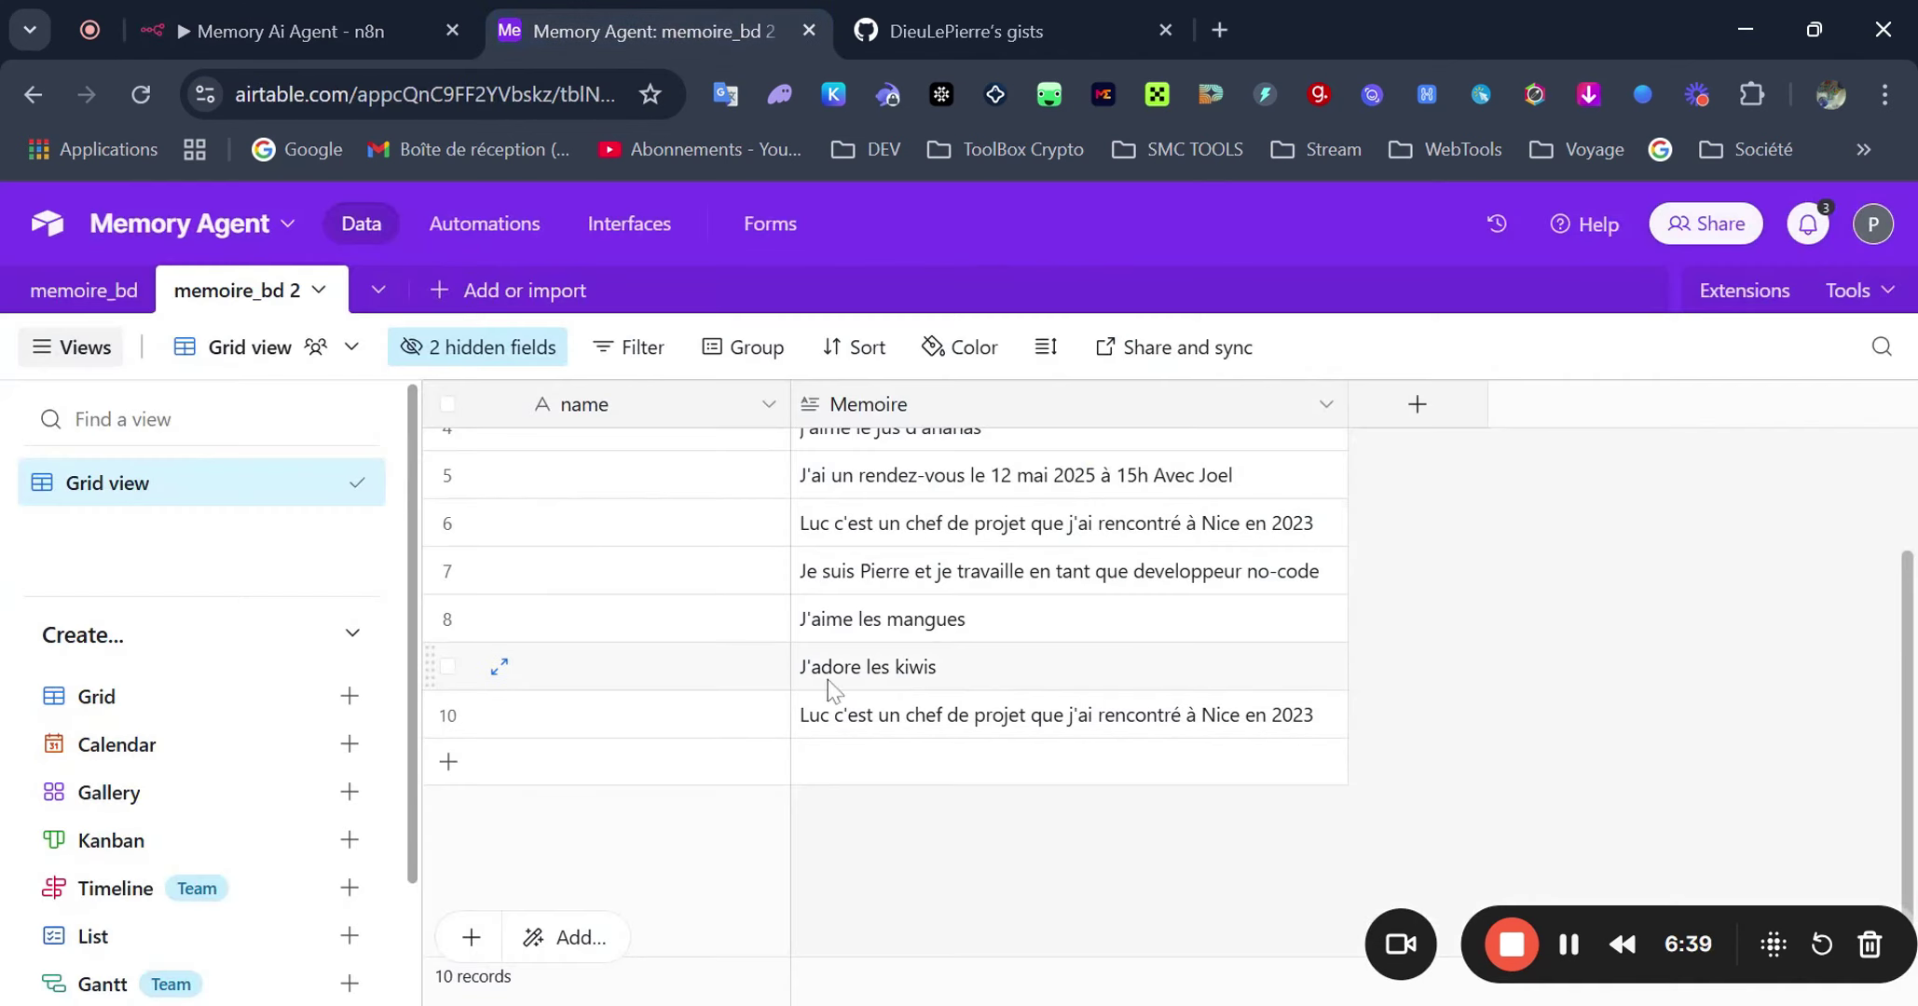
{"action": "left_click", "coordinate": [400, 31]}
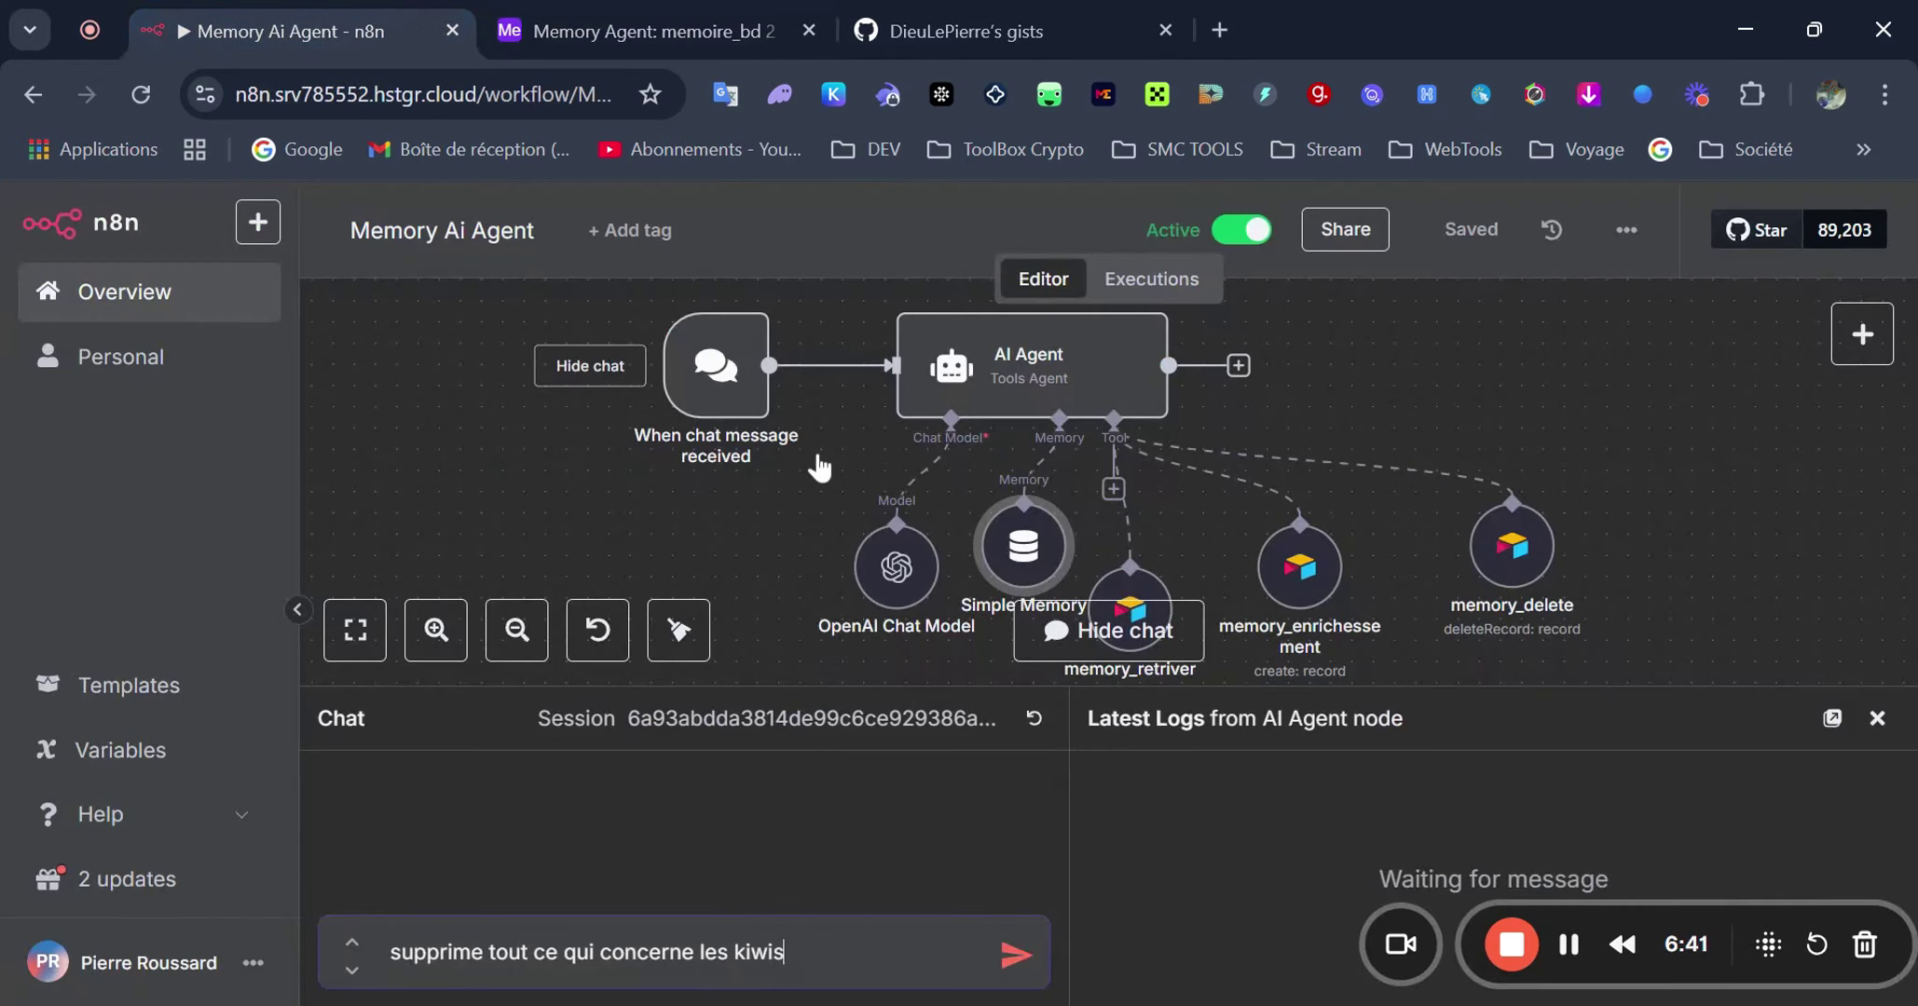
{"action": "key", "text": "Return"}
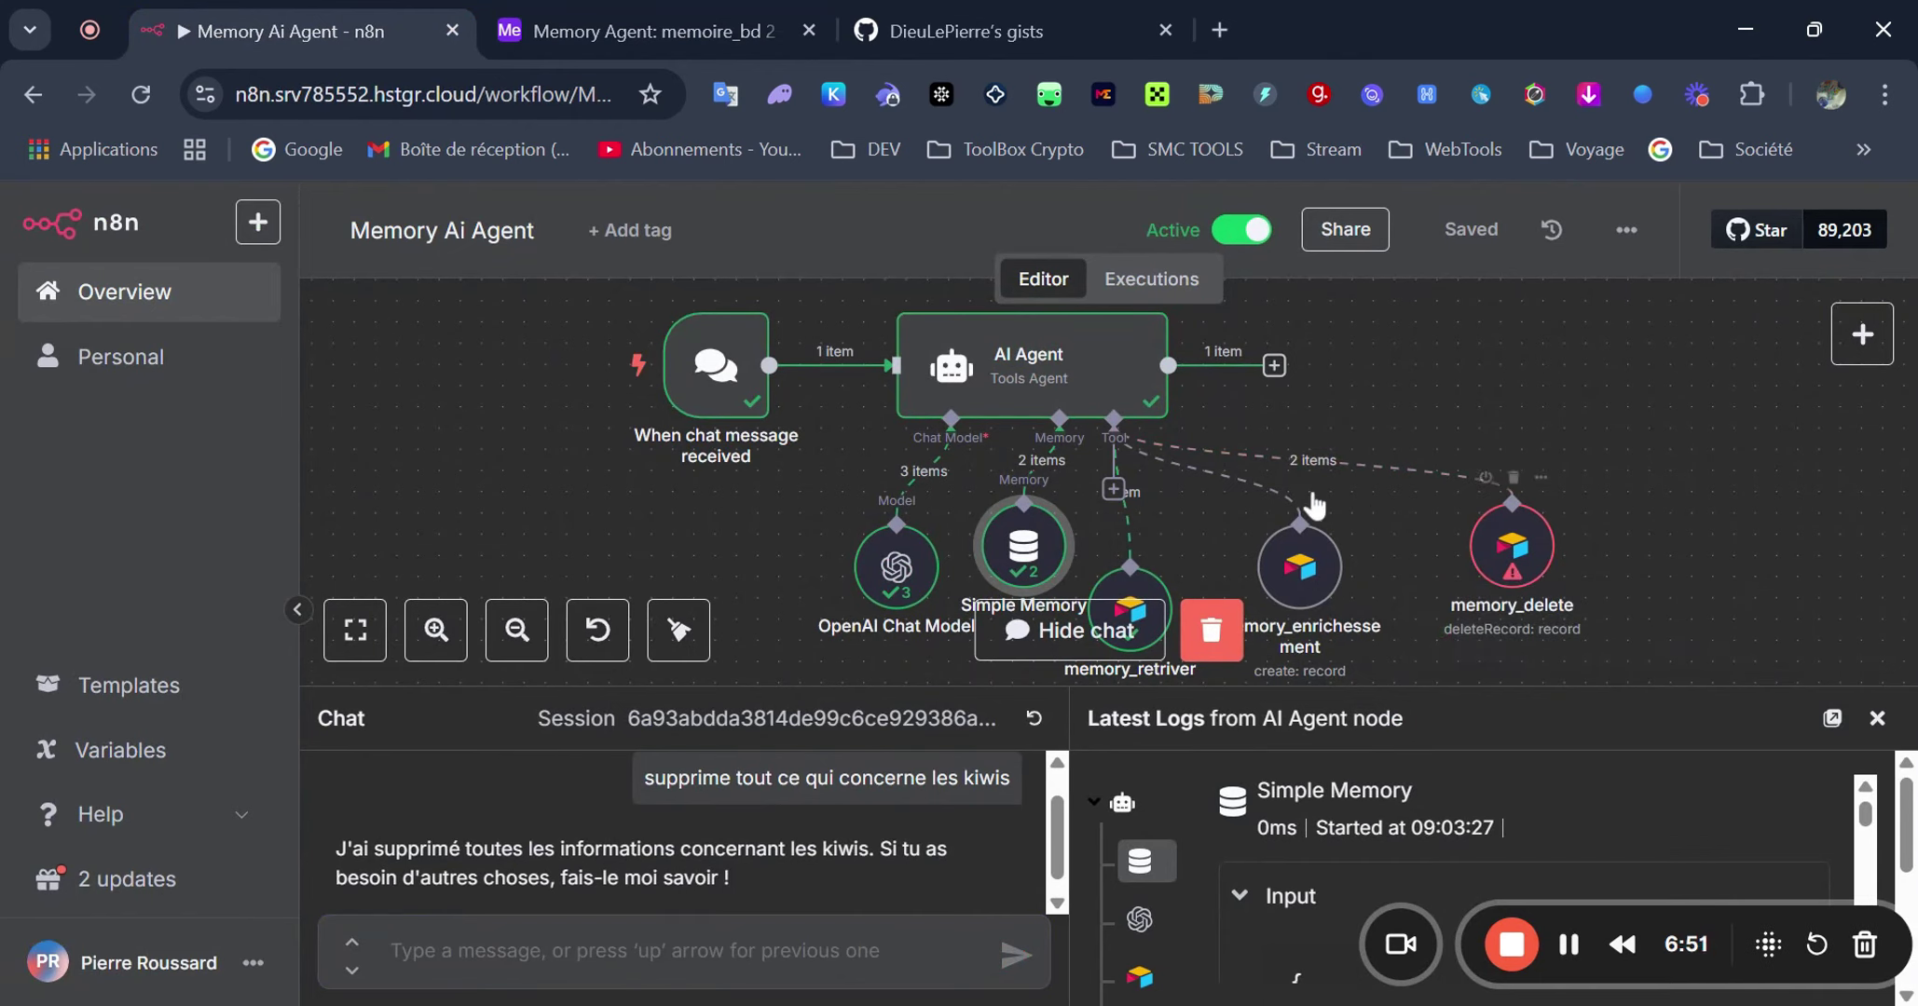
- Check the Airtable memoire_bd 2 table for the kiwi memory's deletion and return to the n8n chat
{"action": "left_click", "coordinate": [570, 13]}
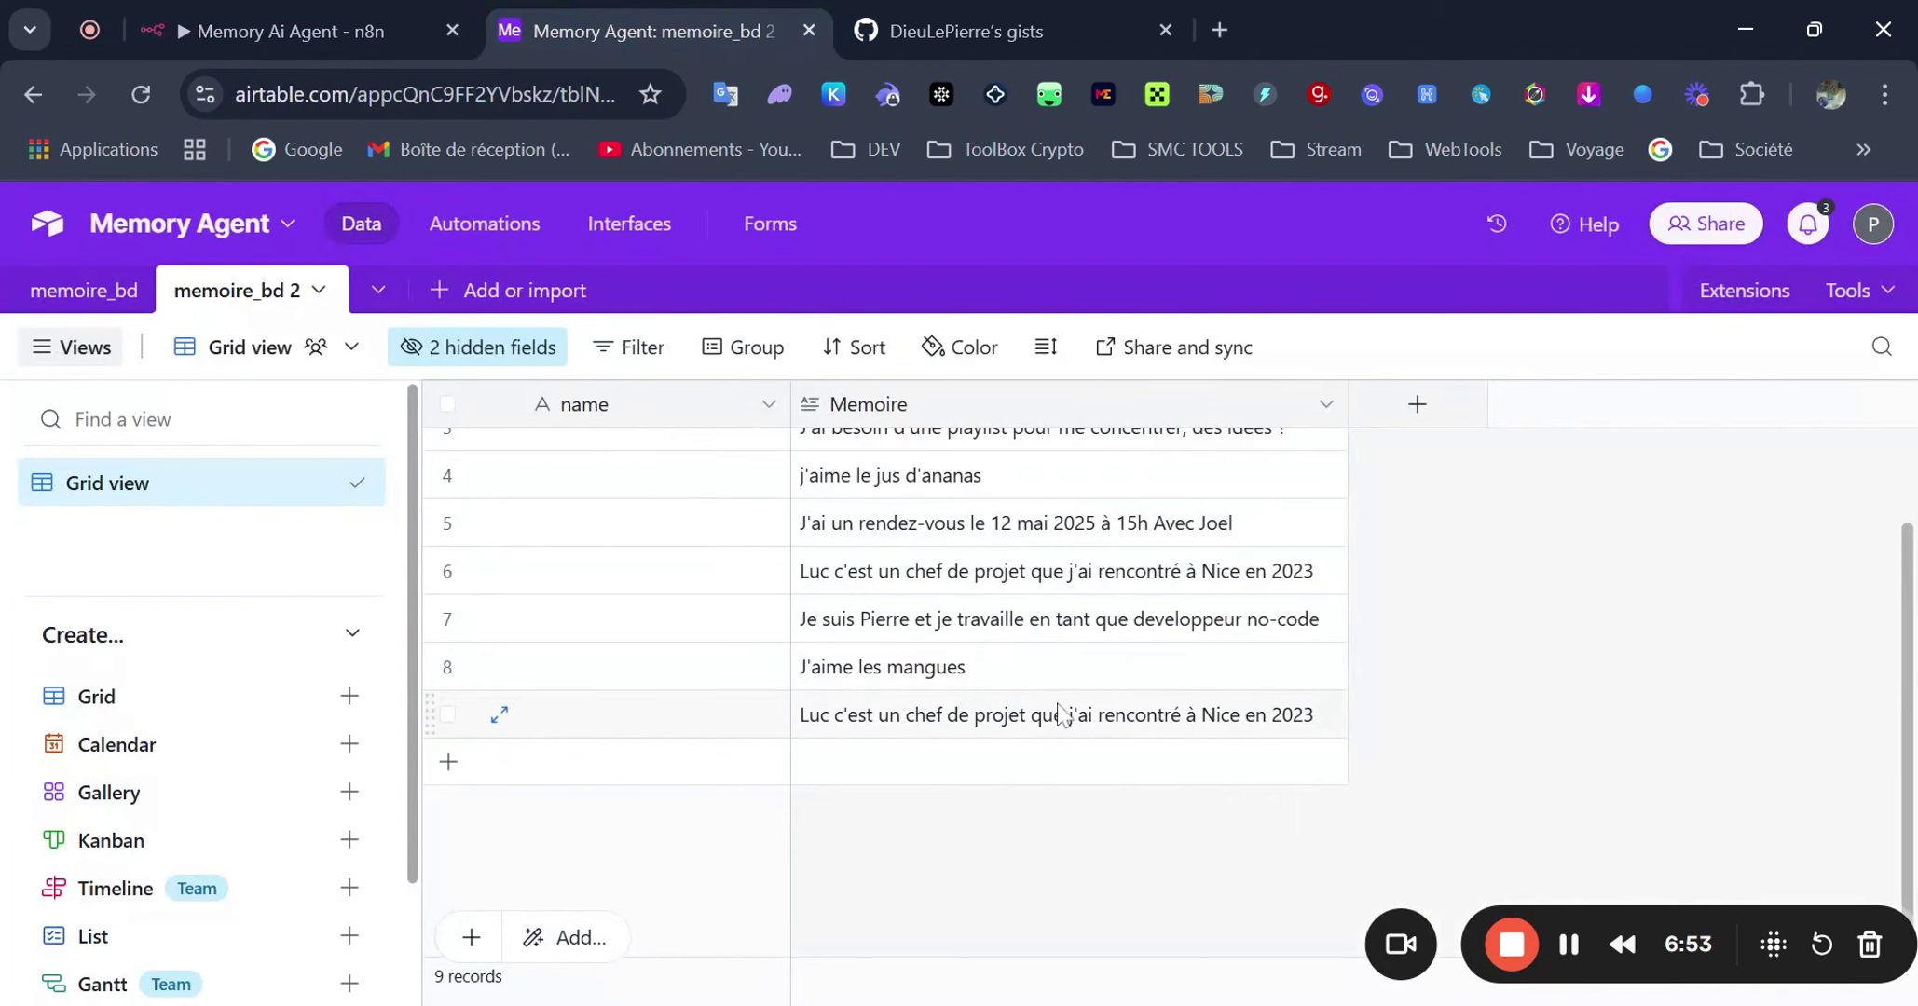
{"action": "scroll", "coordinate": [1057, 718], "scroll_direction": "up", "scroll_amount": 3}
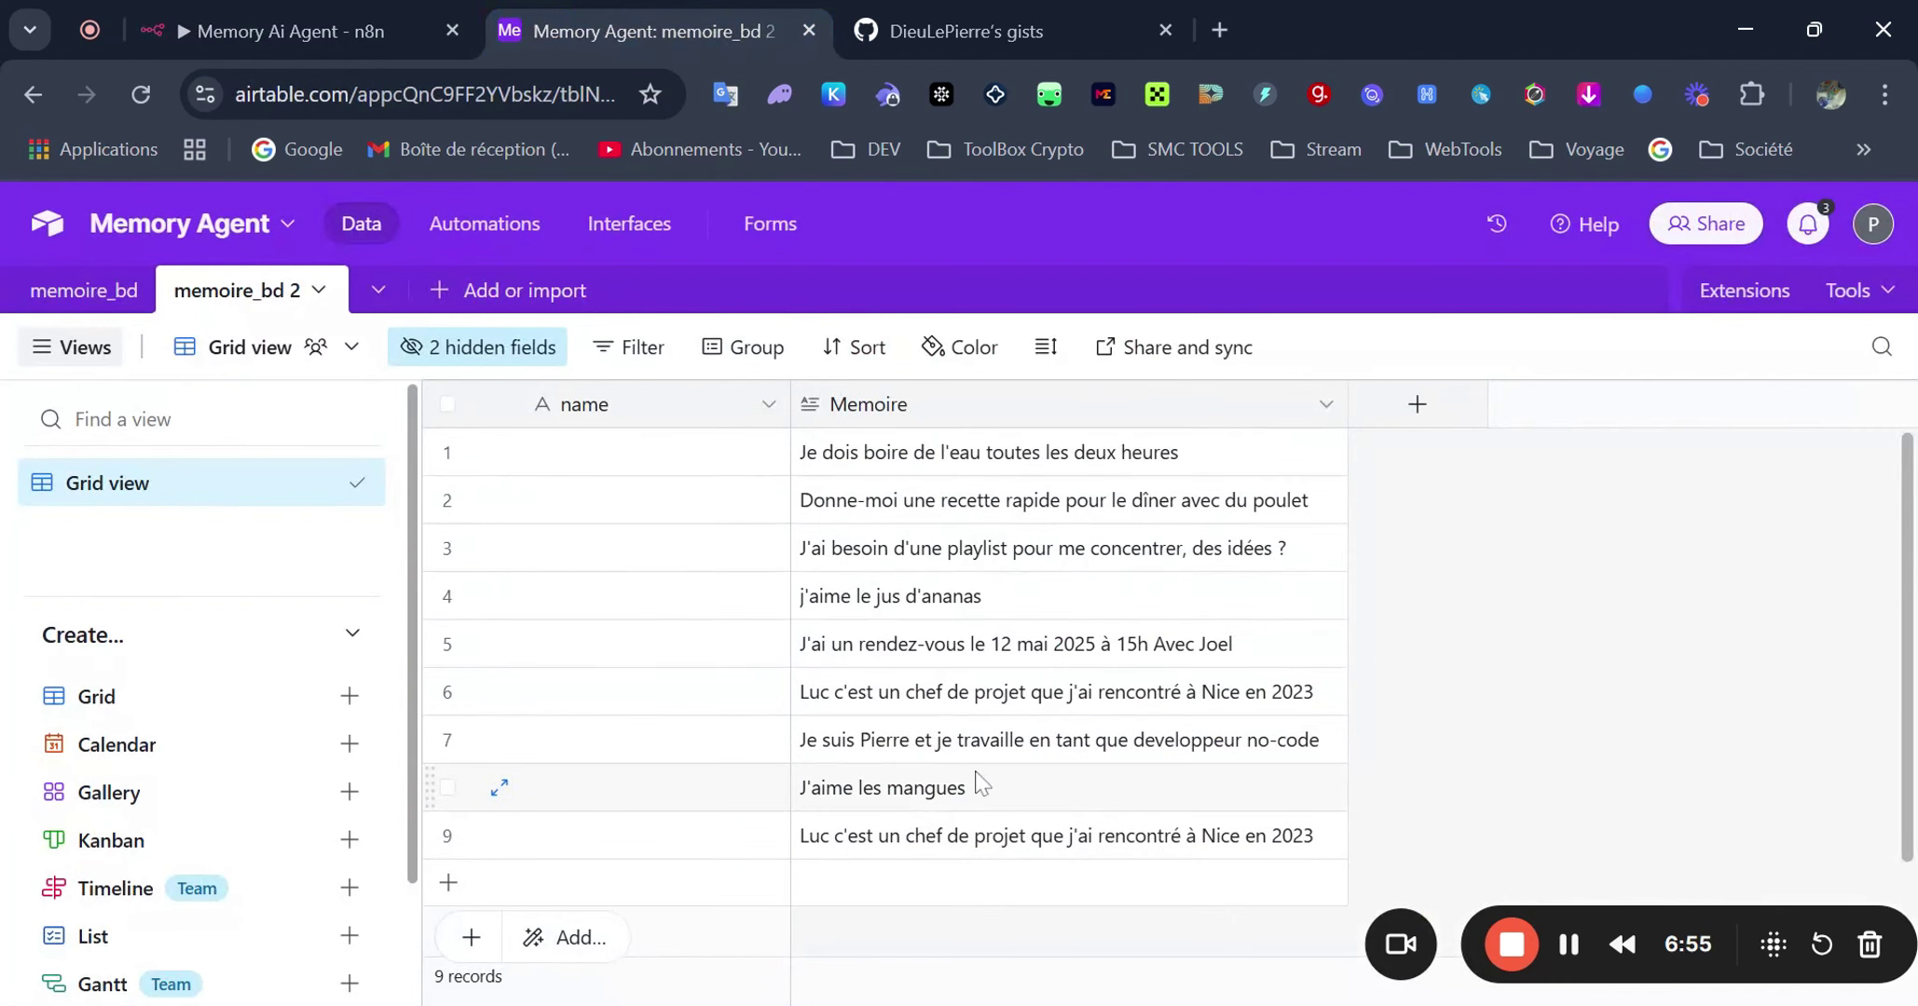
{"action": "left_click", "coordinate": [279, 28]}
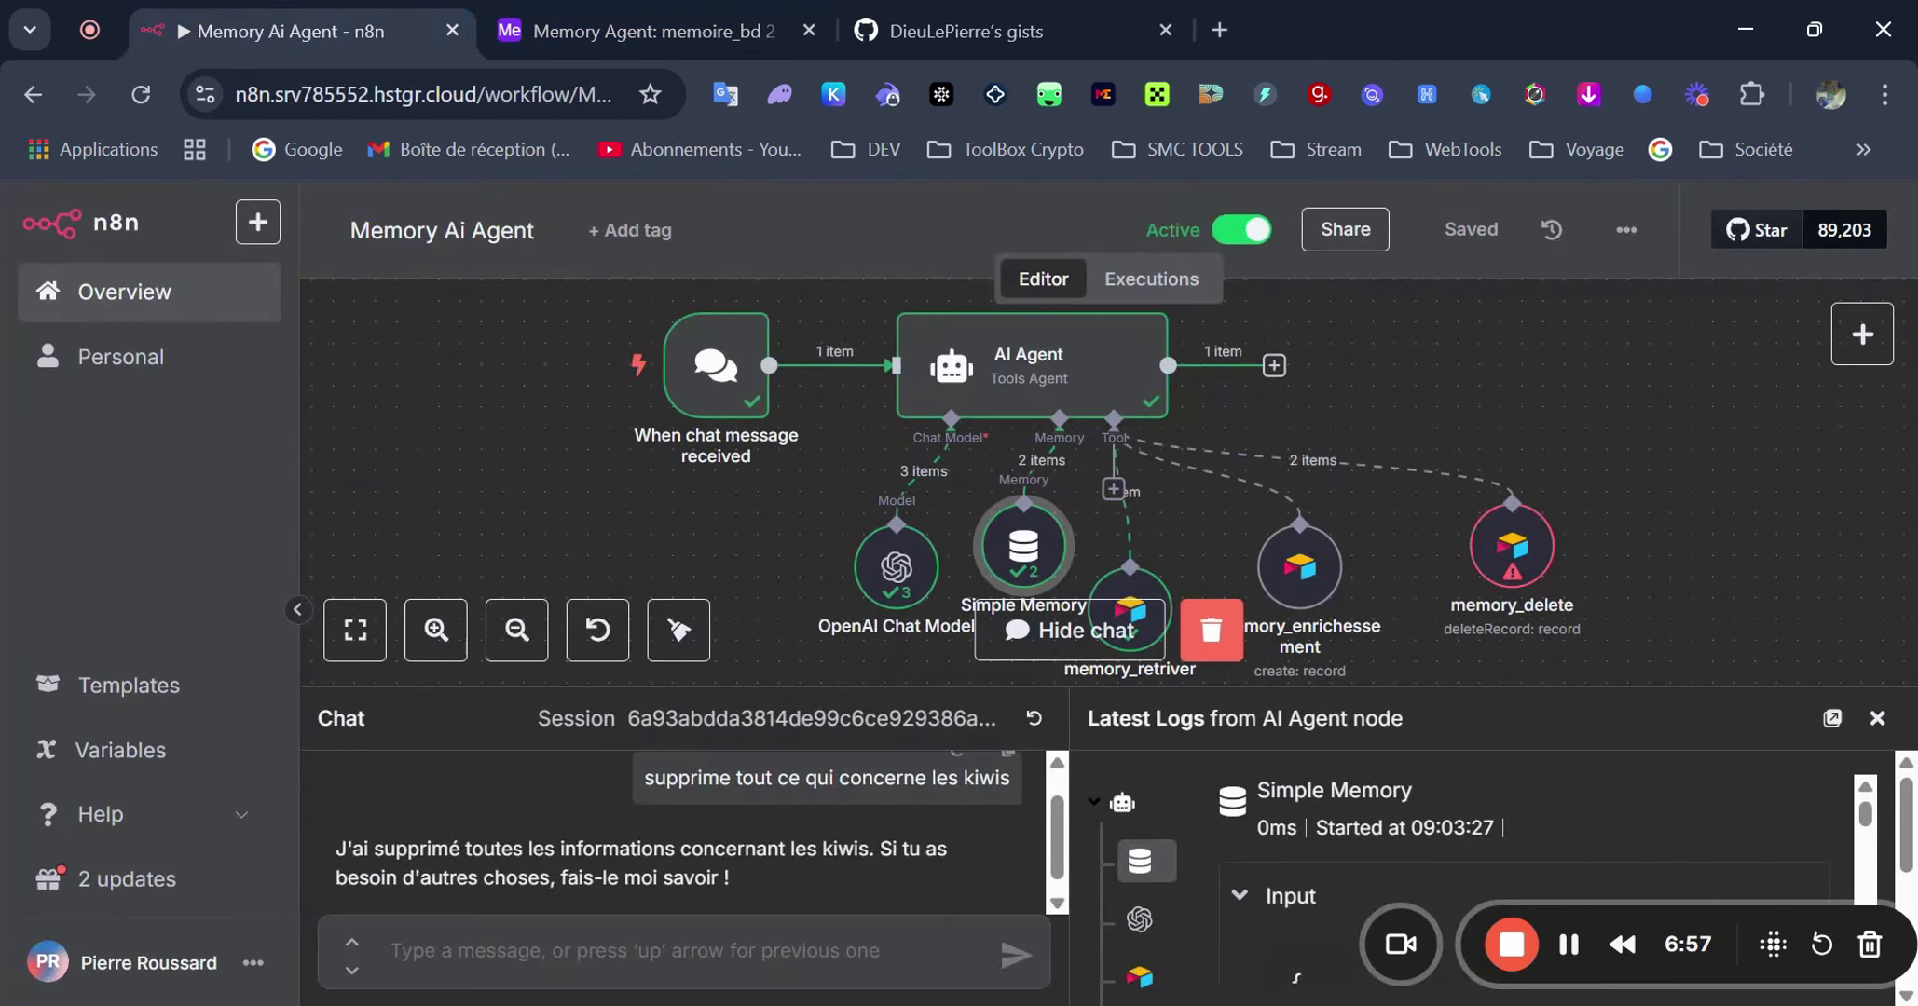
{"action": "left_click_drag", "start_coordinate": [933, 778], "coordinate": [1033, 790]}
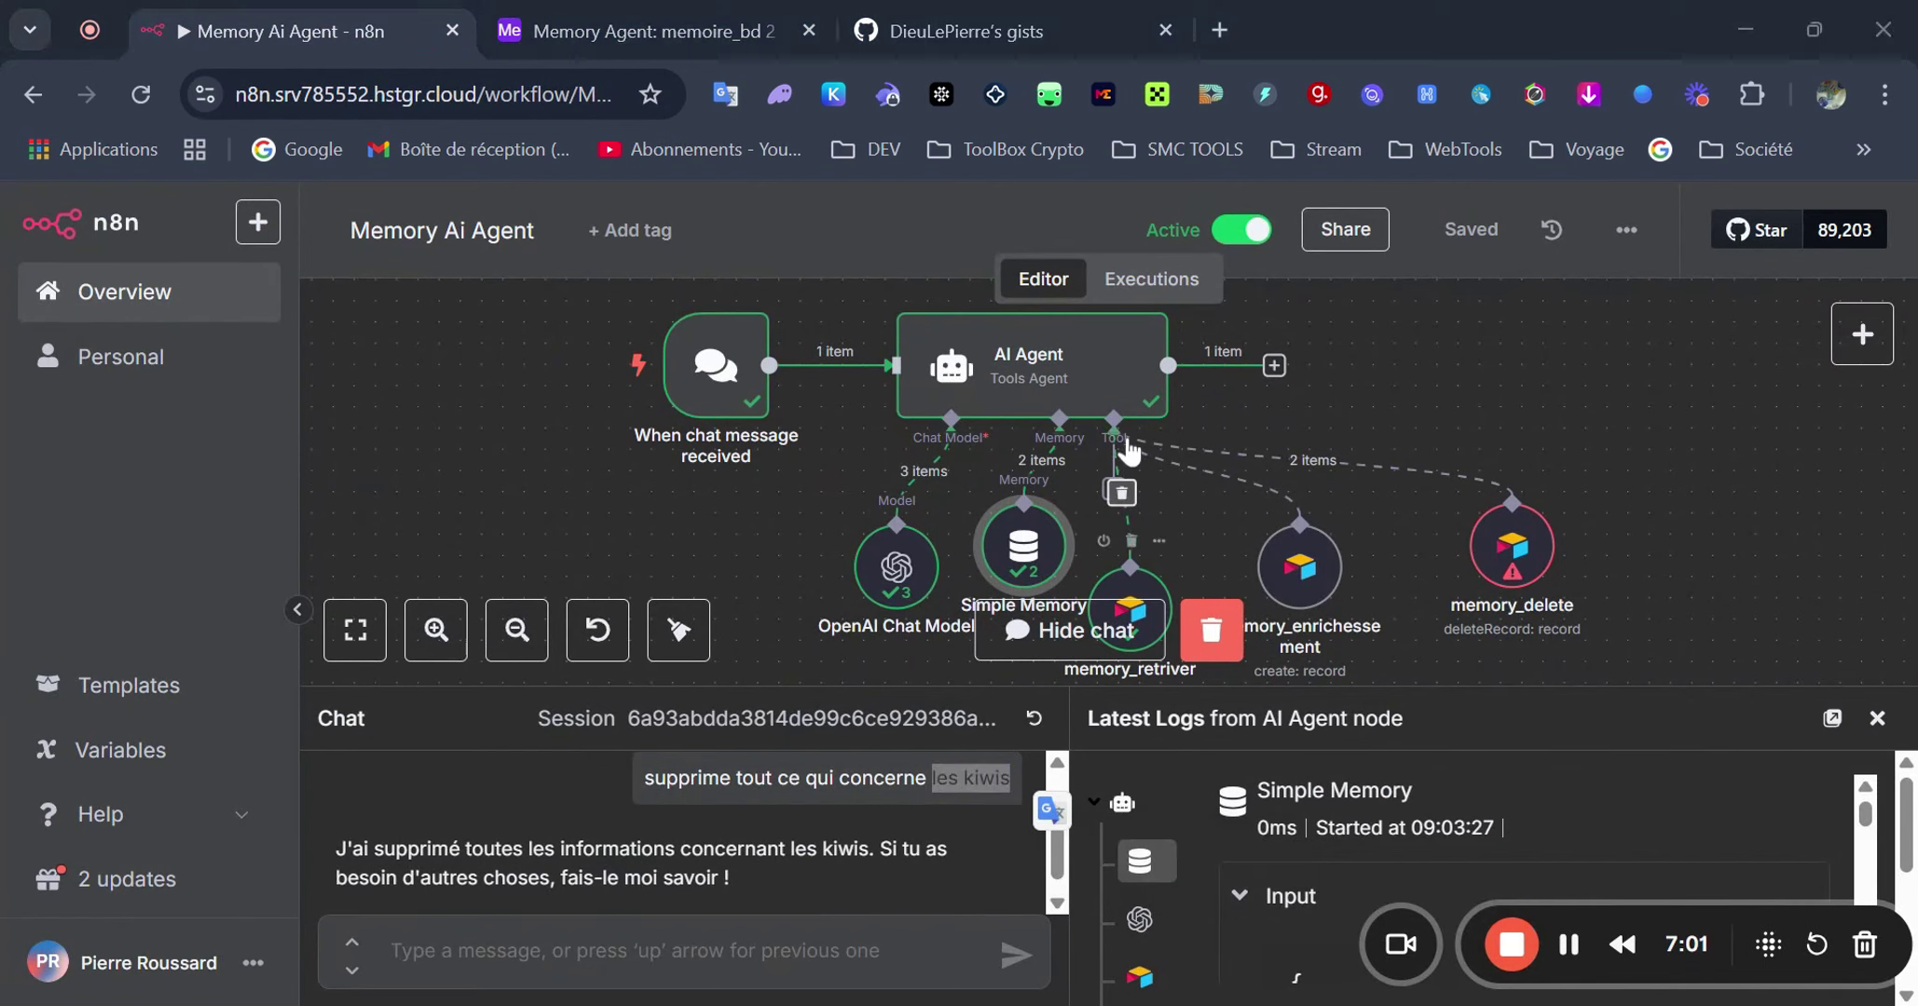
- Start a fresh chat session and ask the agent "est ce que j'aime les kiwis?" to test the deletion
{"action": "left_click", "coordinate": [1035, 719]}
{"action": "type", "text": "est ce que j'aime les kiwis?"}
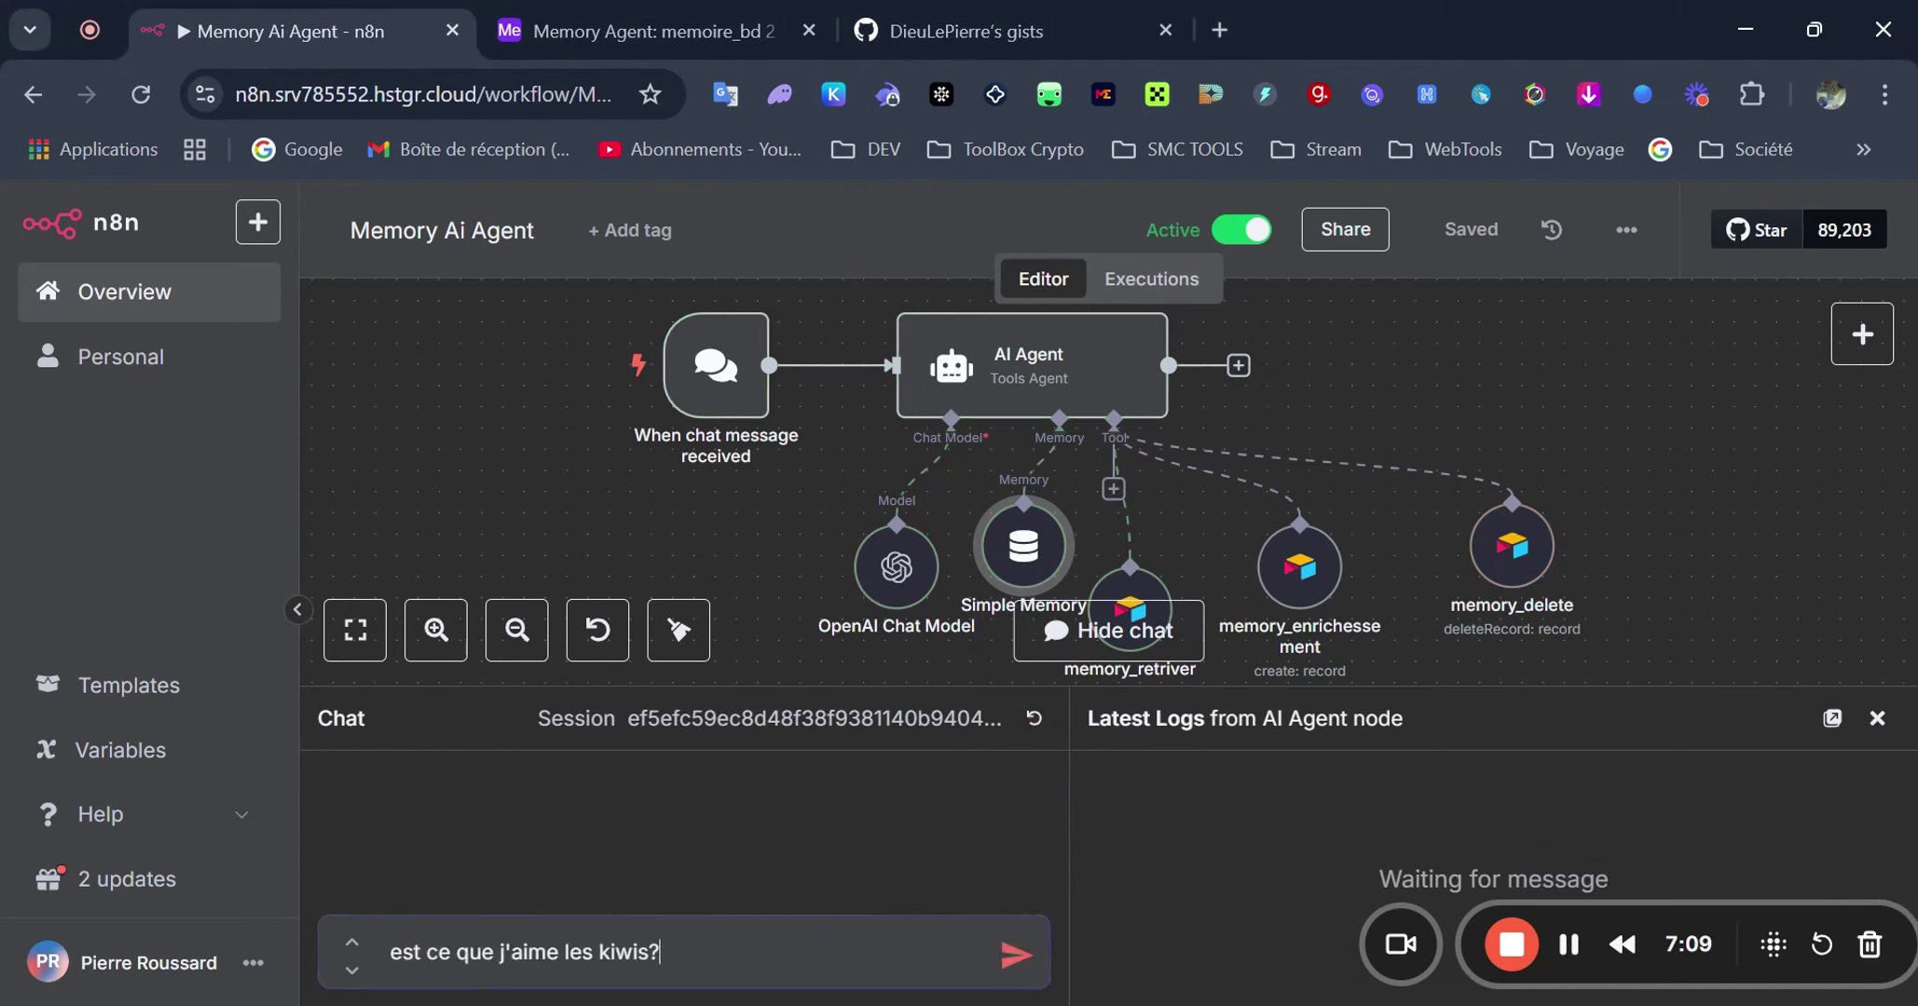
{"action": "left_click", "coordinate": [1016, 955]}
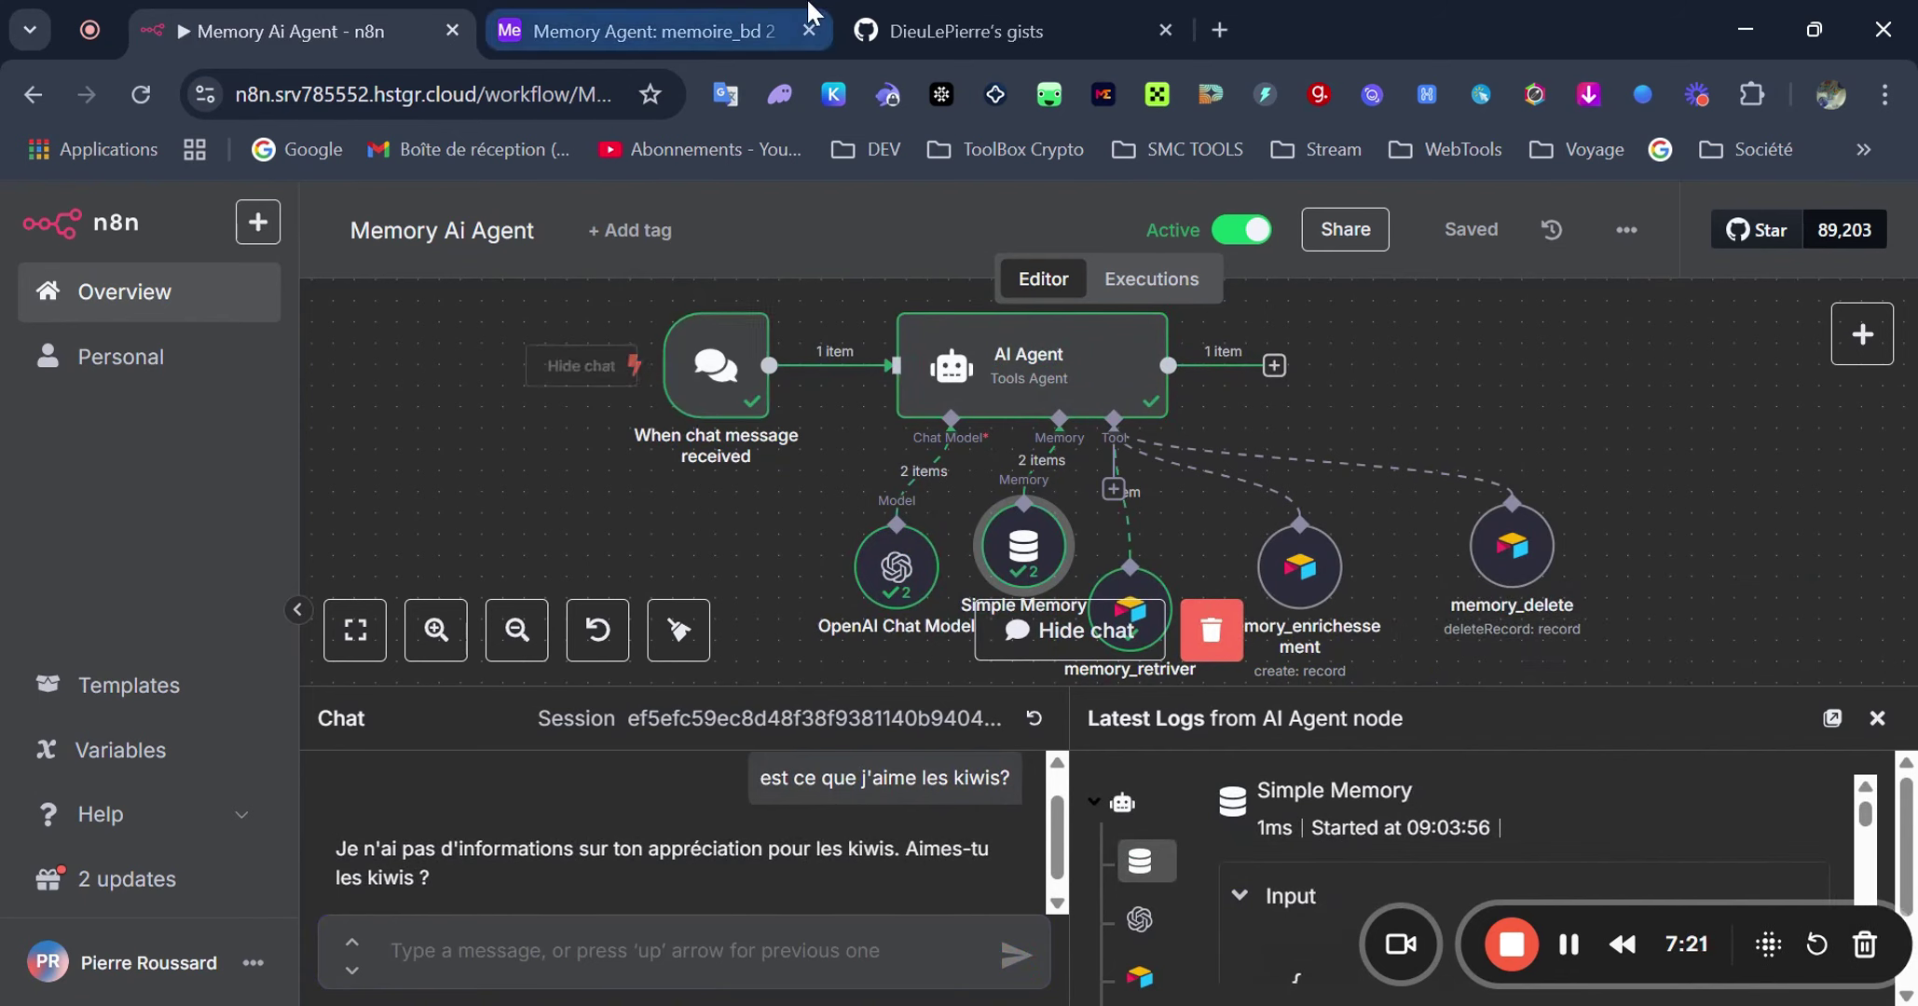
- Switch to the GitHub Gist page and browse the list of shared workflow gists
{"action": "left_click", "coordinate": [750, 13]}
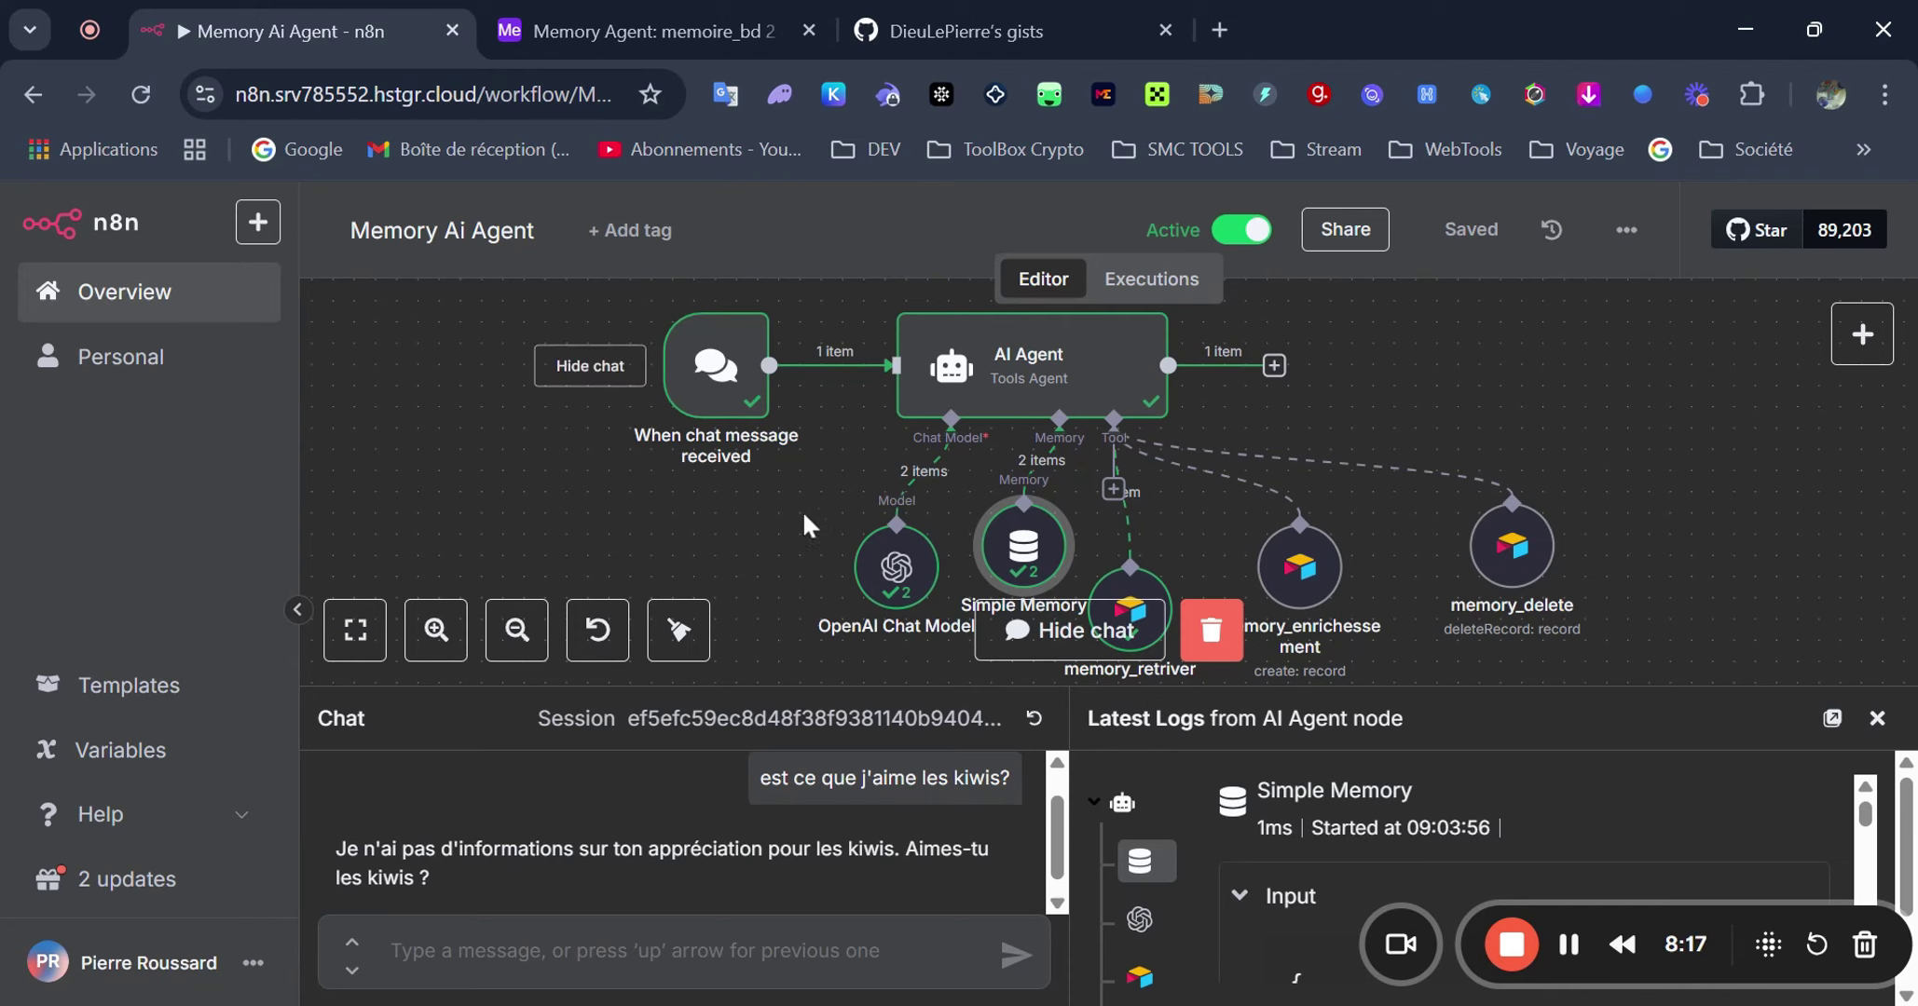
{"action": "left_click", "coordinate": [914, 26]}
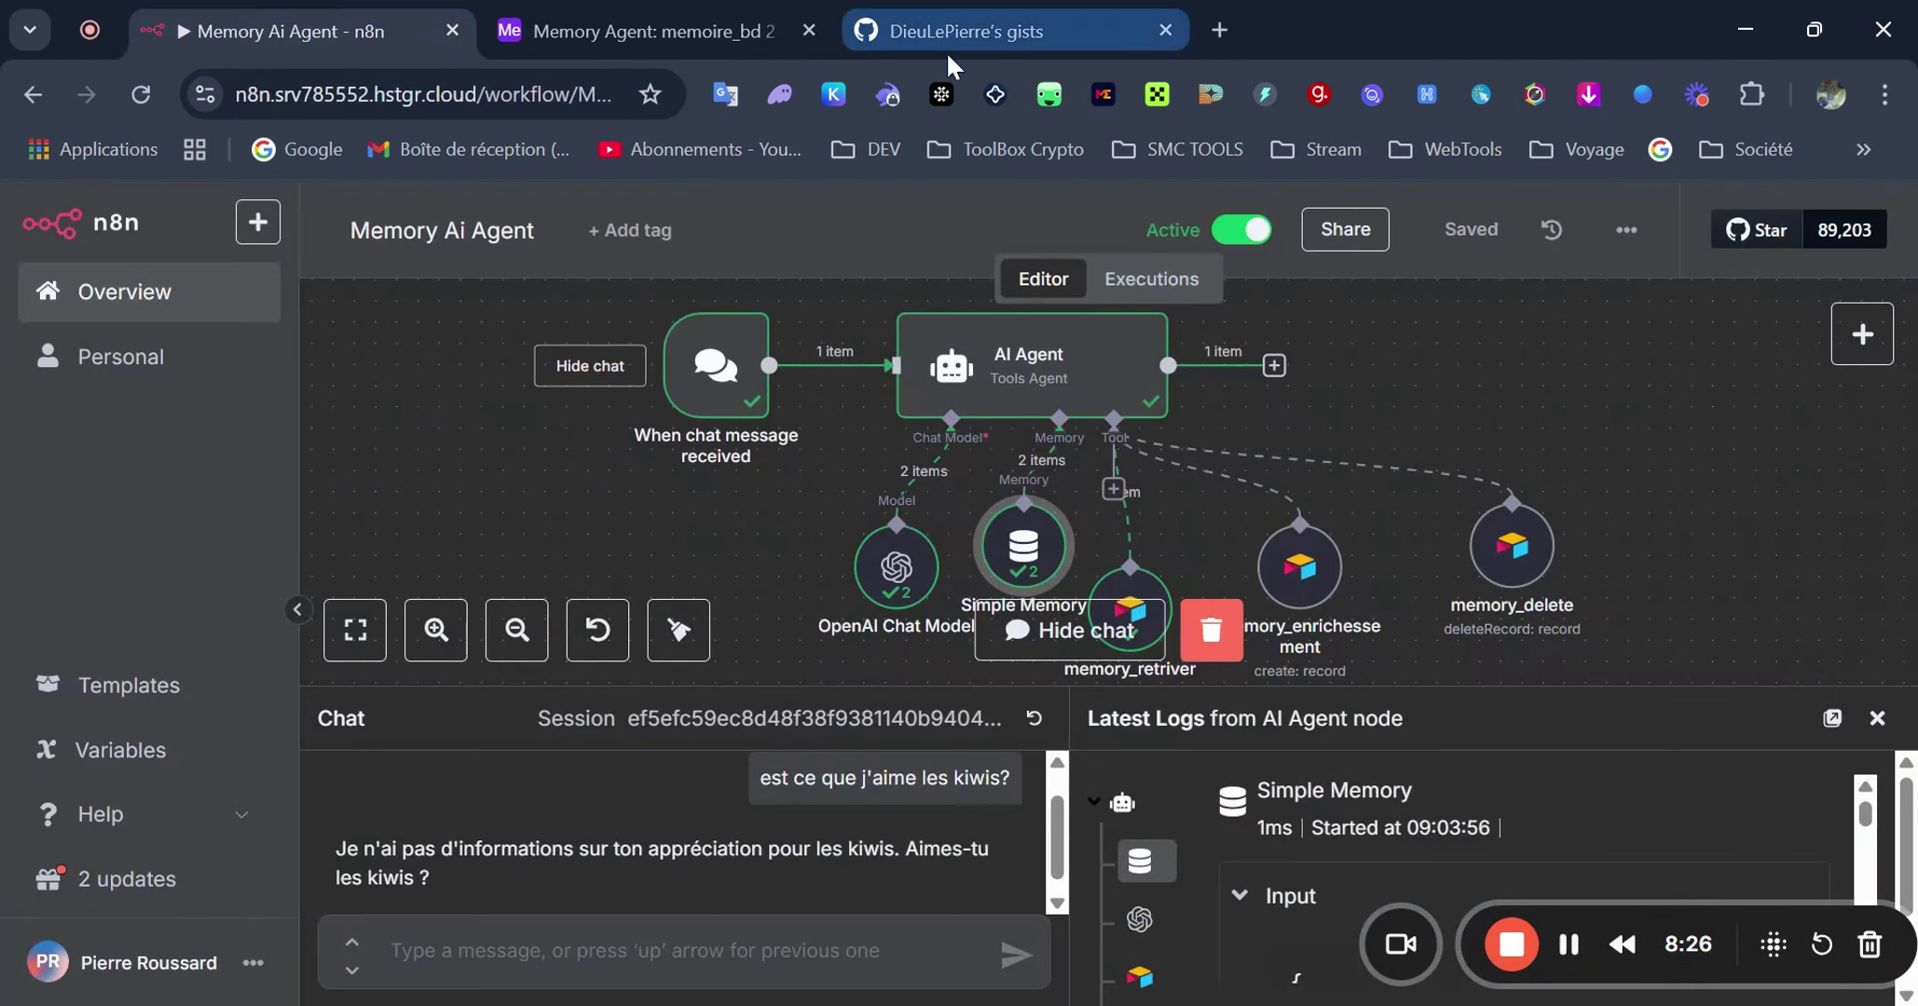
{"action": "left_click", "coordinate": [1029, 37]}
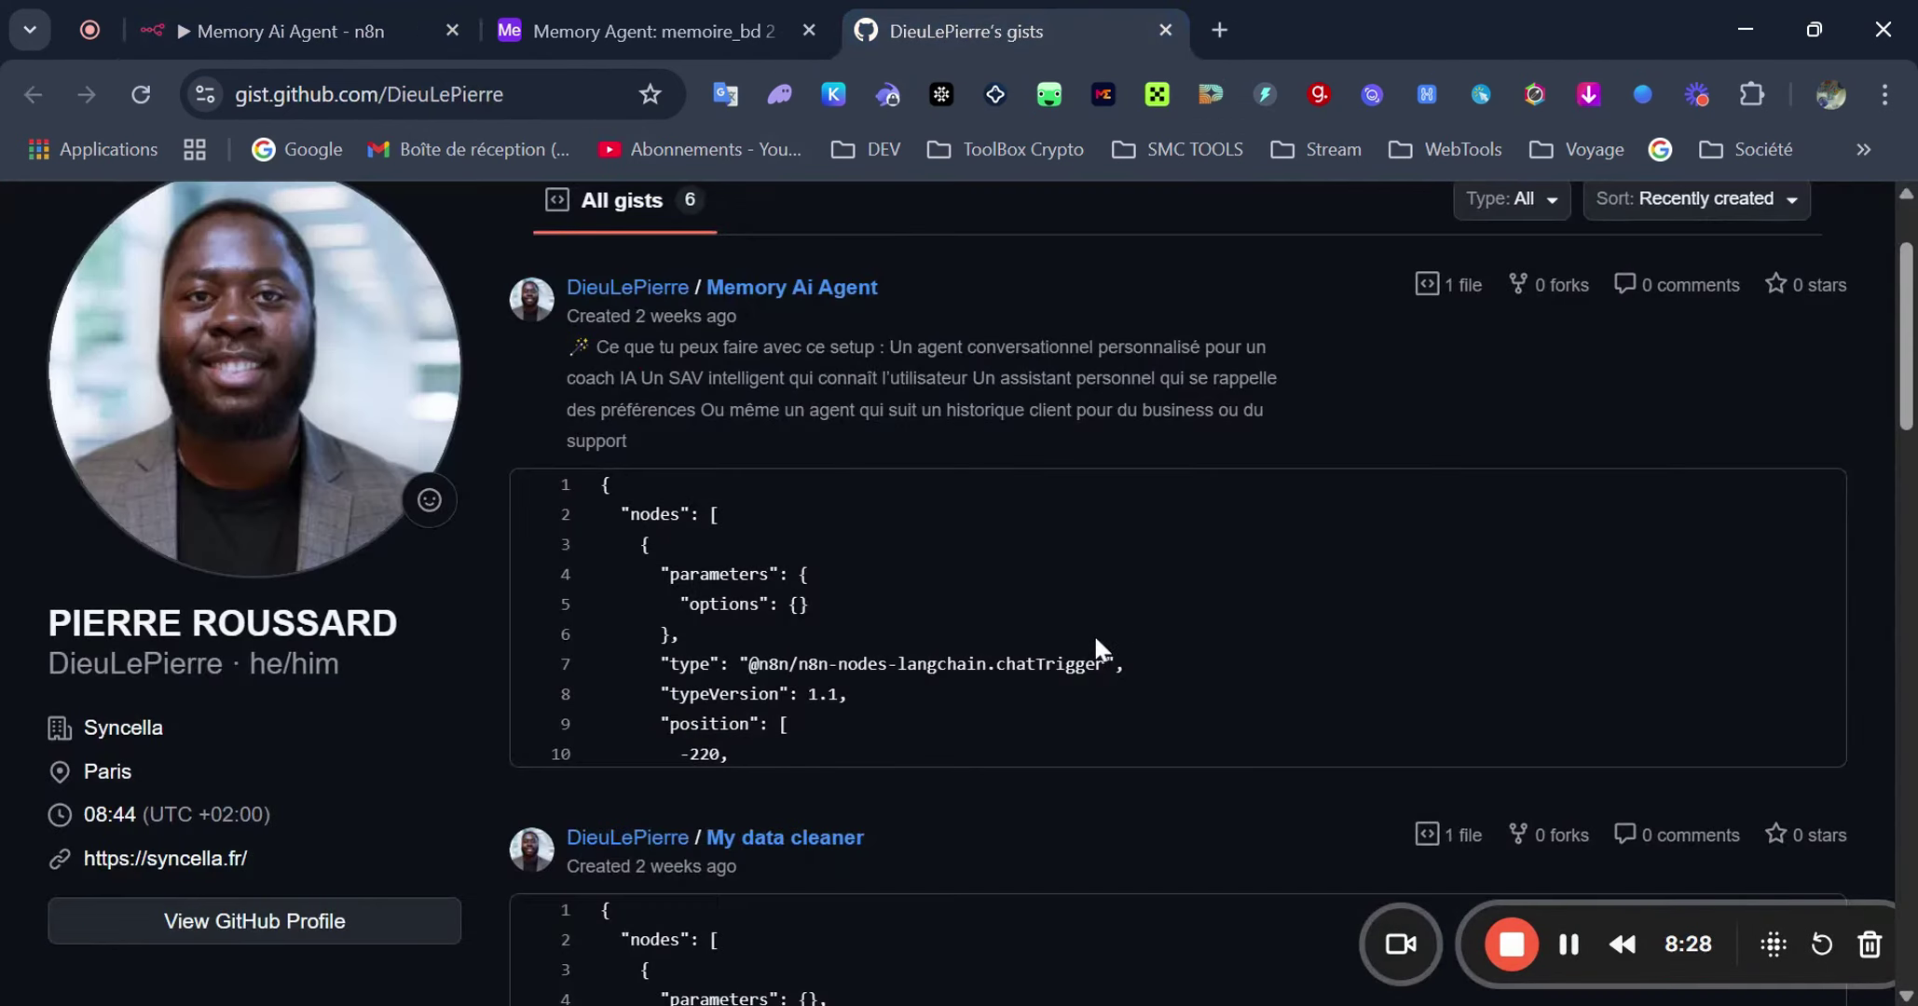
{"action": "scroll", "coordinate": [1888, 514], "scroll_direction": "down", "scroll_amount": 10}
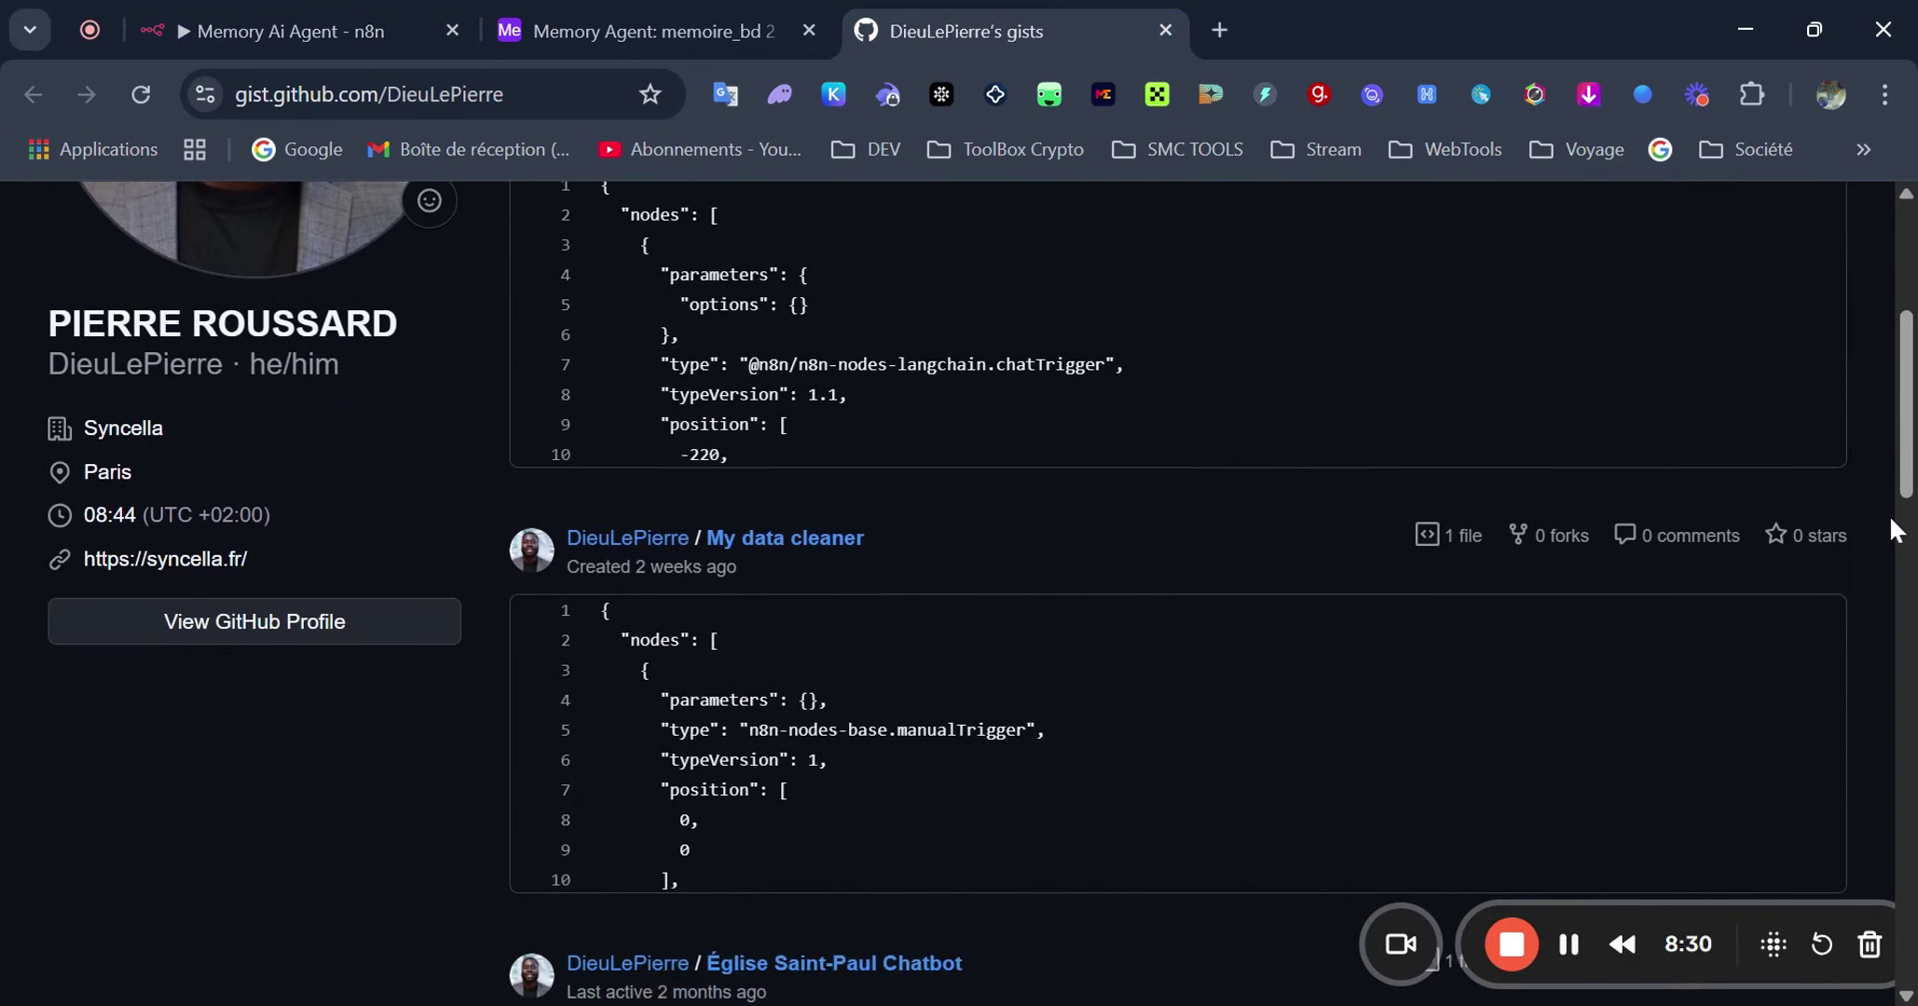
{"action": "scroll", "coordinate": [1861, 571], "scroll_direction": "down", "scroll_amount": 10}
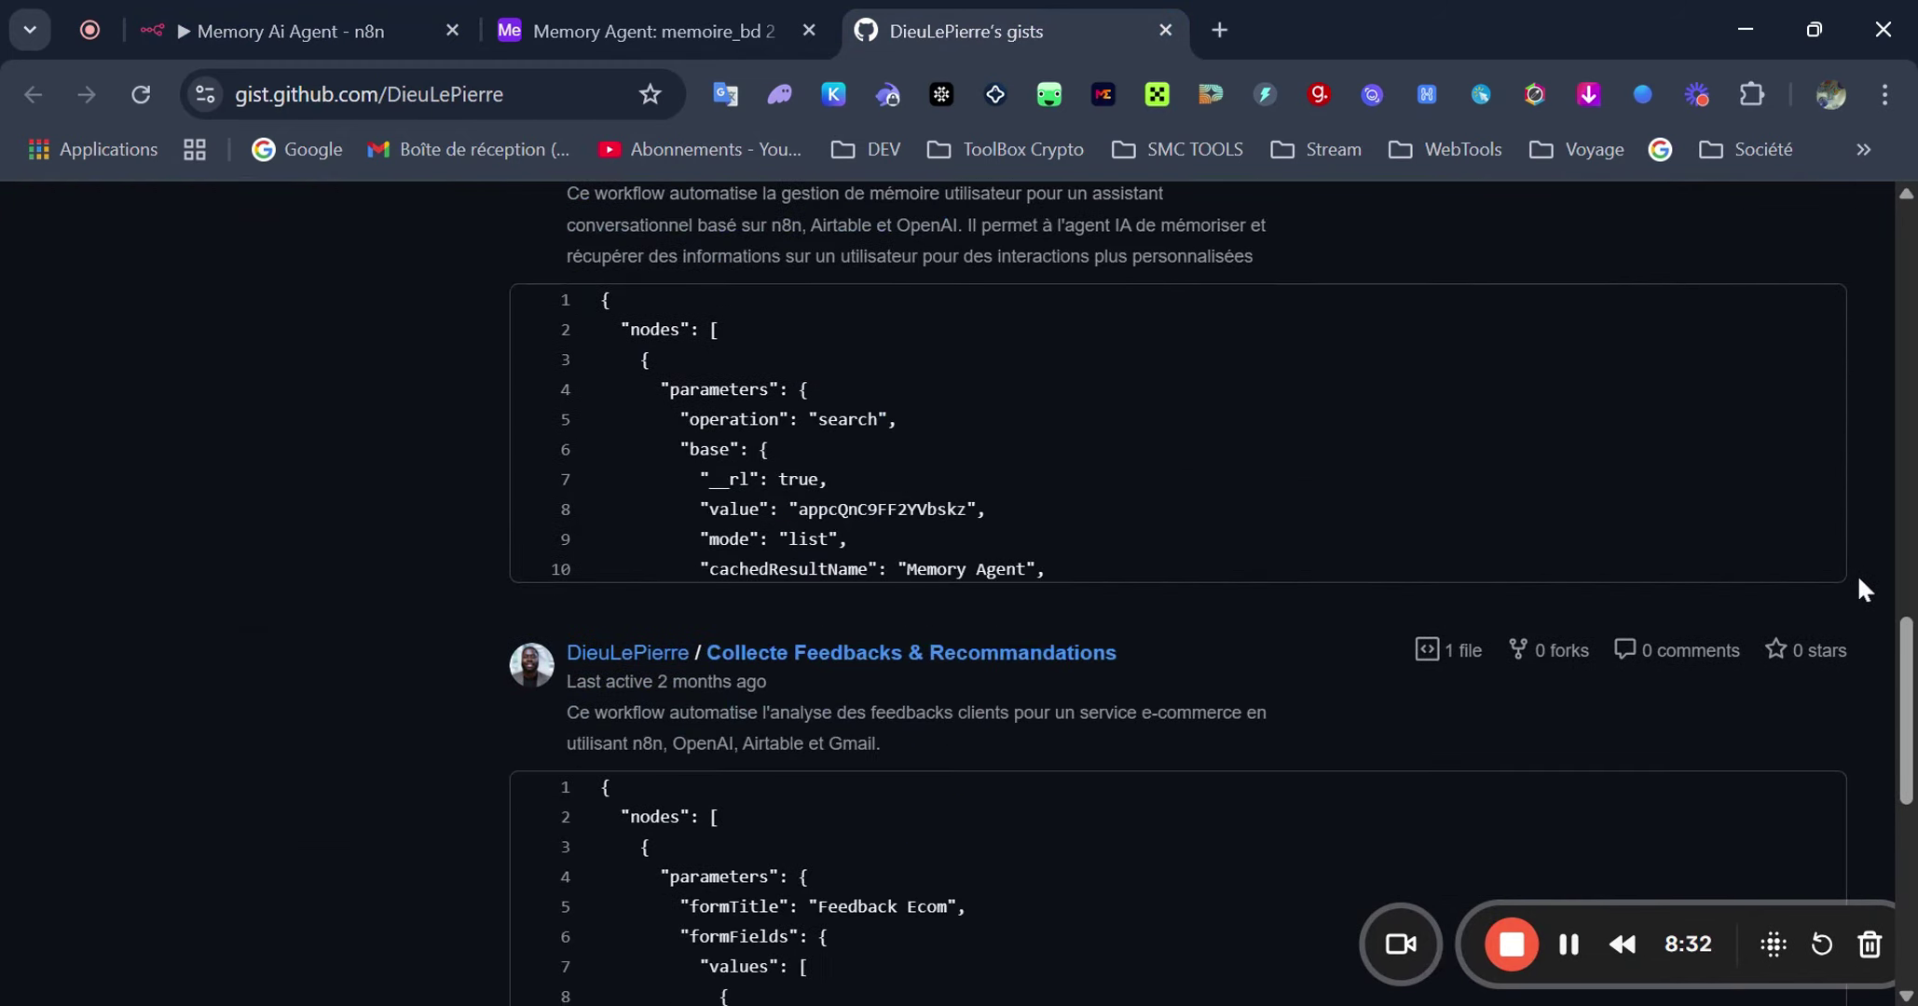
{"action": "scroll", "coordinate": [1855, 603], "scroll_direction": "up", "scroll_amount": 20}
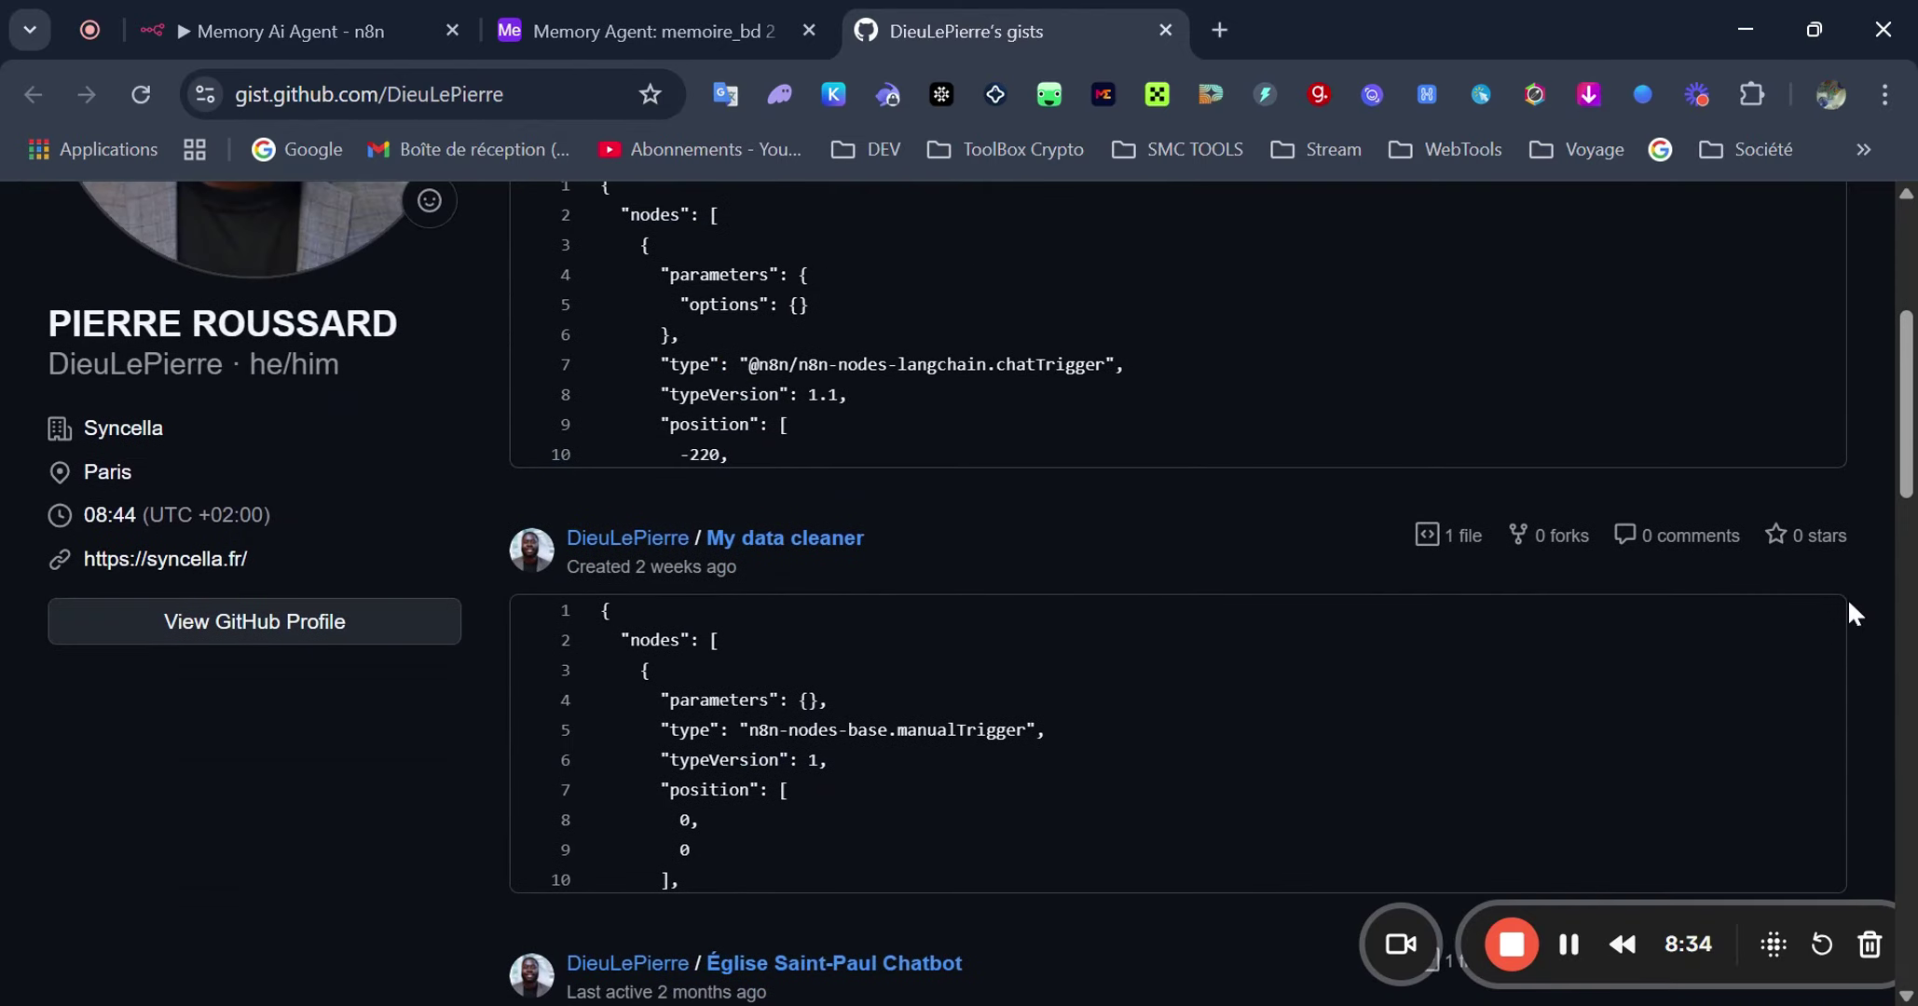
{"action": "scroll", "coordinate": [1844, 602], "scroll_direction": "up", "scroll_amount": 3}
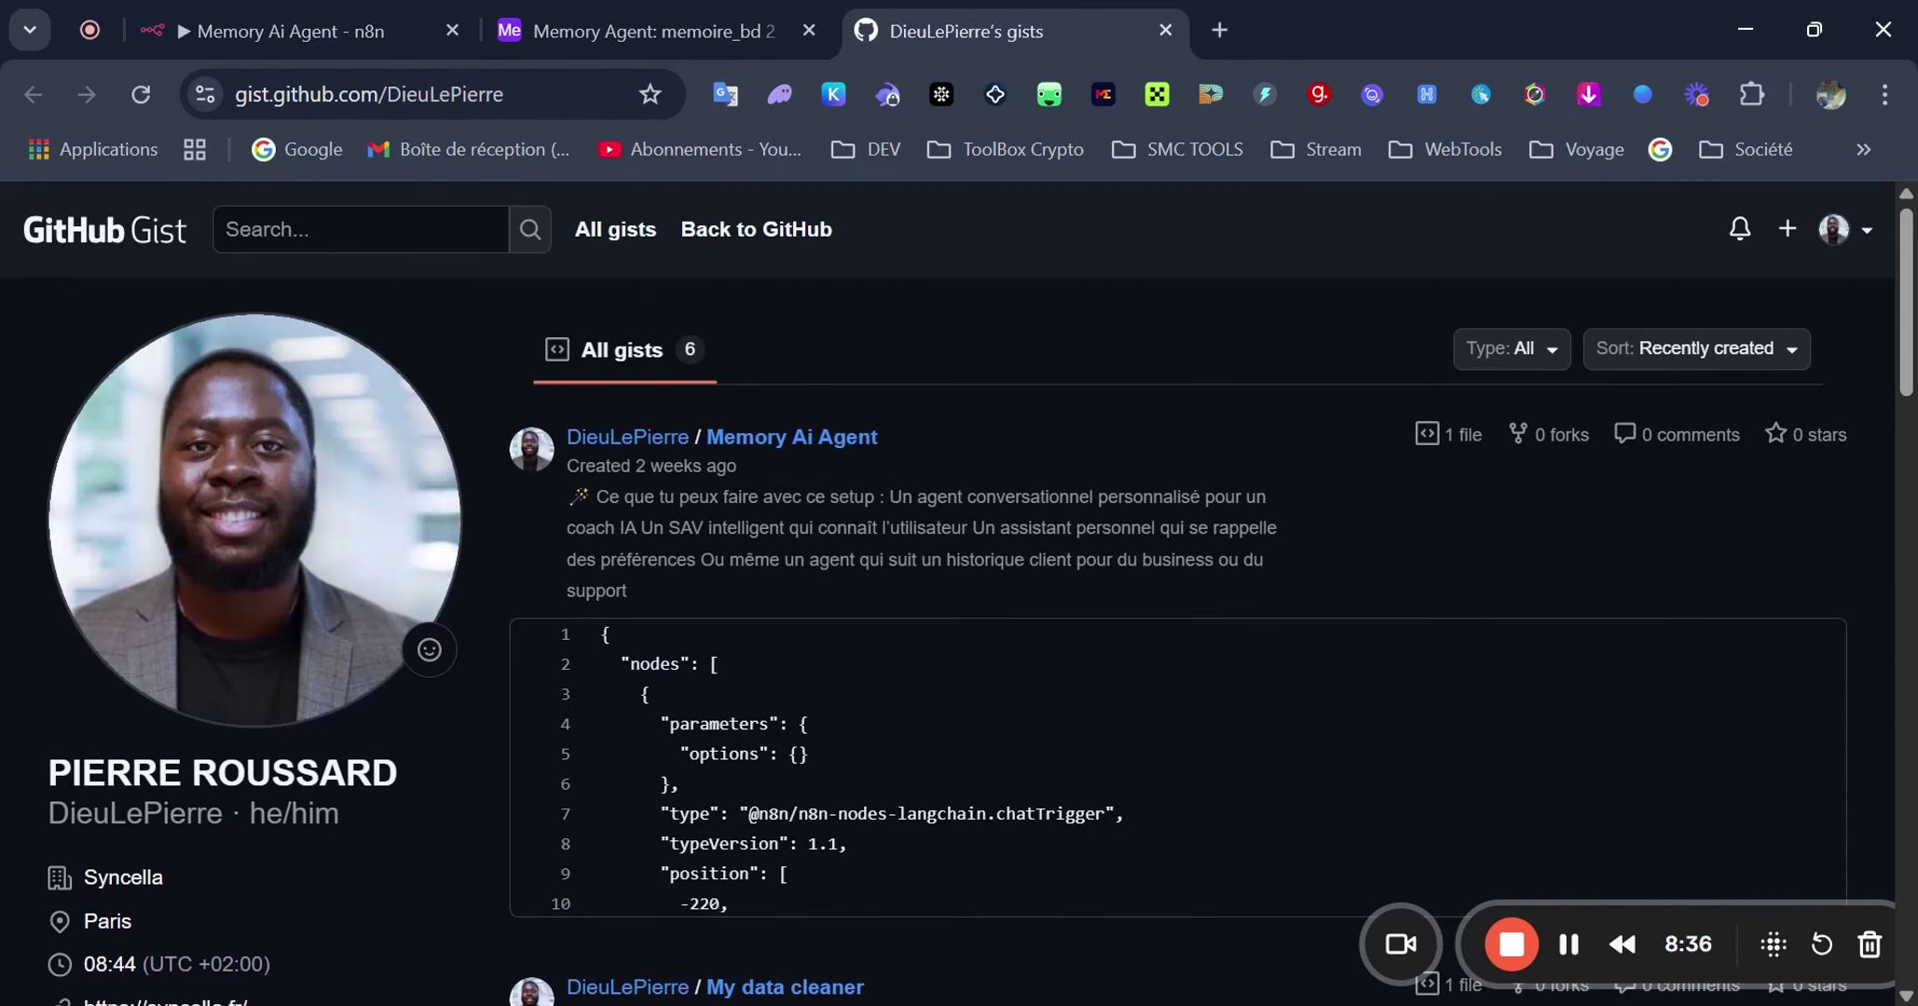
- Open the Memory Ai Agent gist, review its workflow JSON, and return to the n8n workflow
{"action": "left_click_drag", "start_coordinate": [587, 623], "coordinate": [1032, 893]}
{"action": "scroll", "coordinate": [1072, 820], "scroll_direction": "down", "scroll_amount": 2}
{"action": "left_click", "coordinate": [1109, 752]}
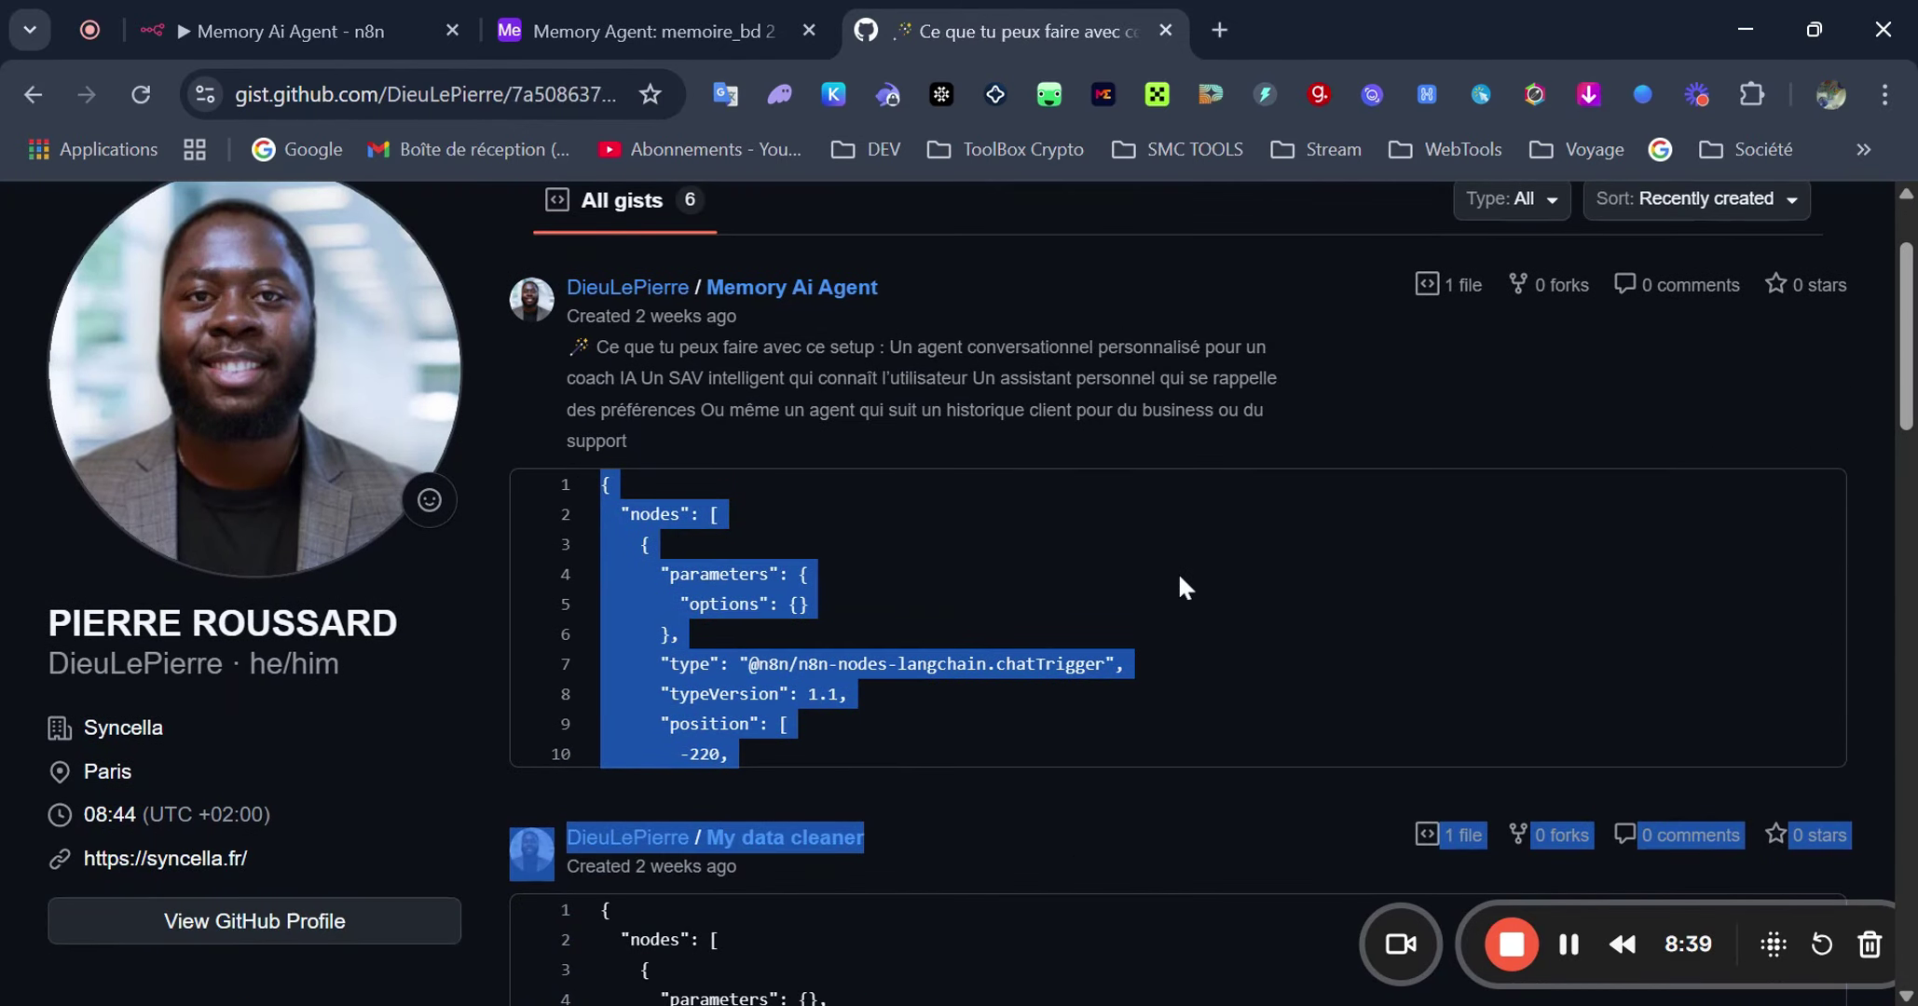
{"action": "scroll", "coordinate": [652, 531], "scroll_direction": "down", "scroll_amount": 3}
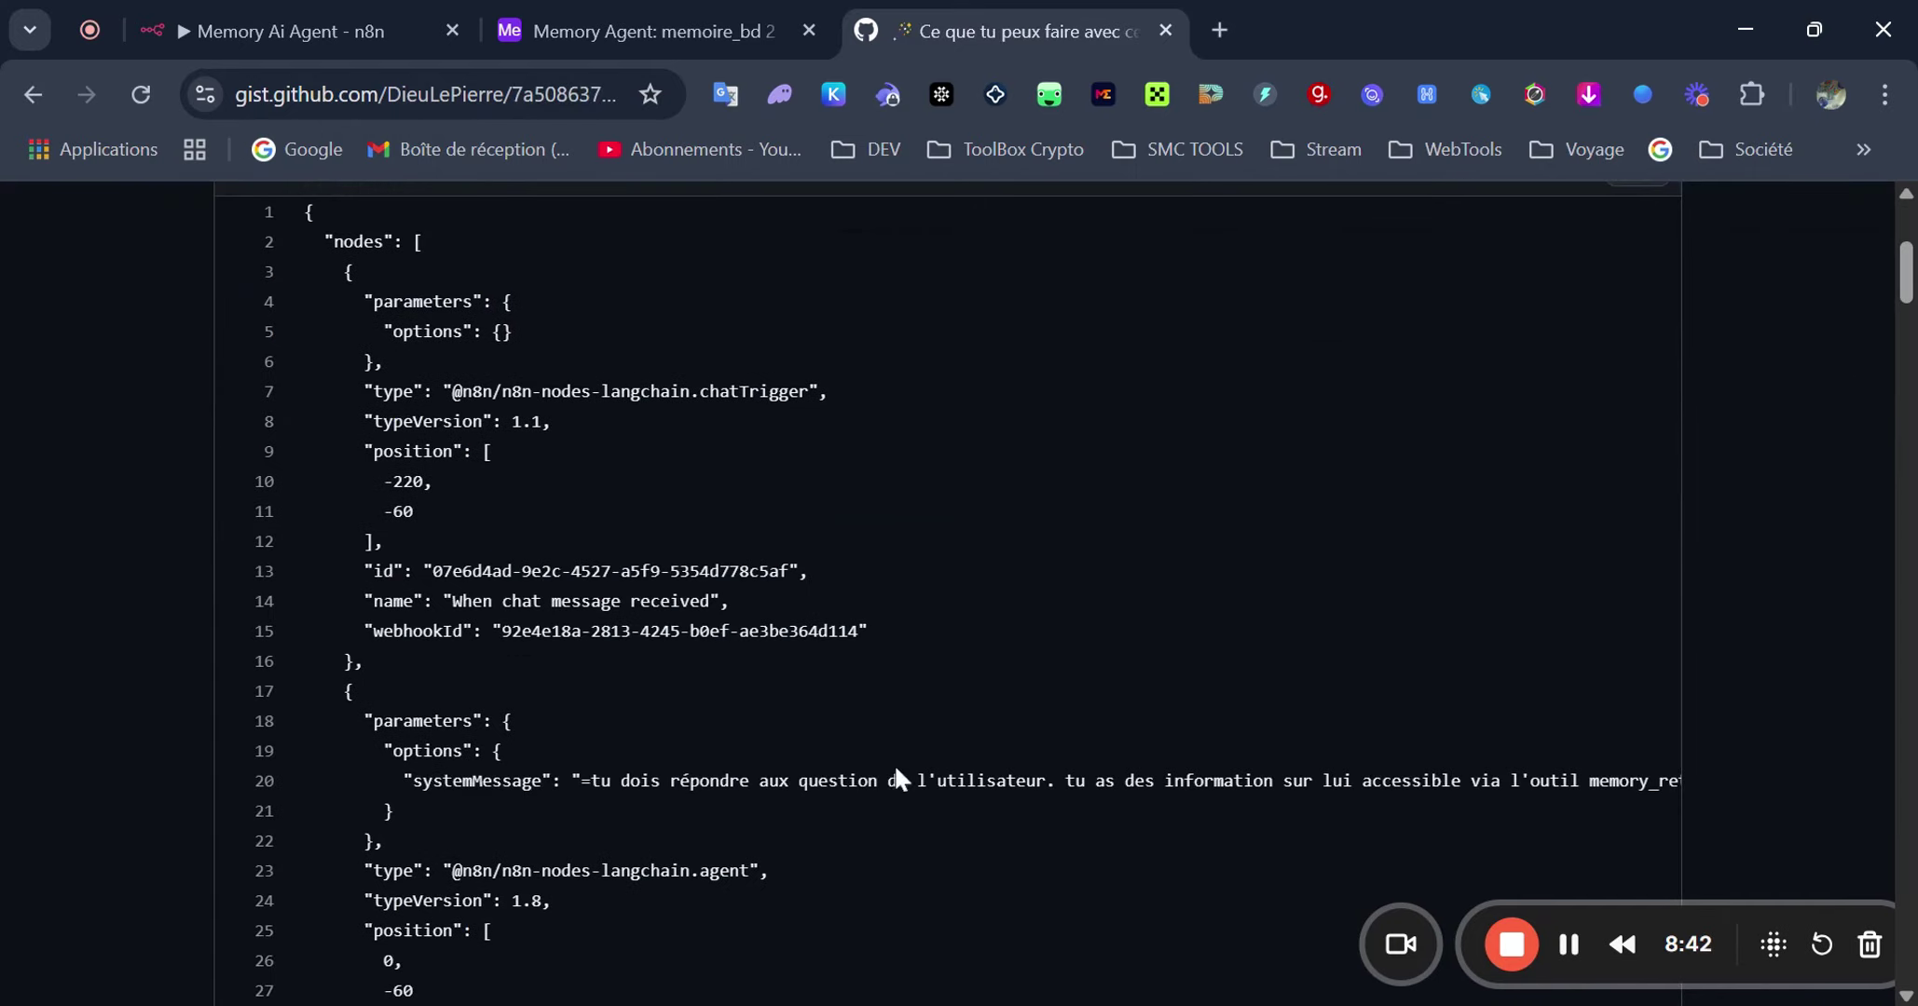
{"action": "scroll", "coordinate": [892, 762], "scroll_direction": "down", "scroll_amount": 15}
{"action": "left_click", "coordinate": [321, 5]}
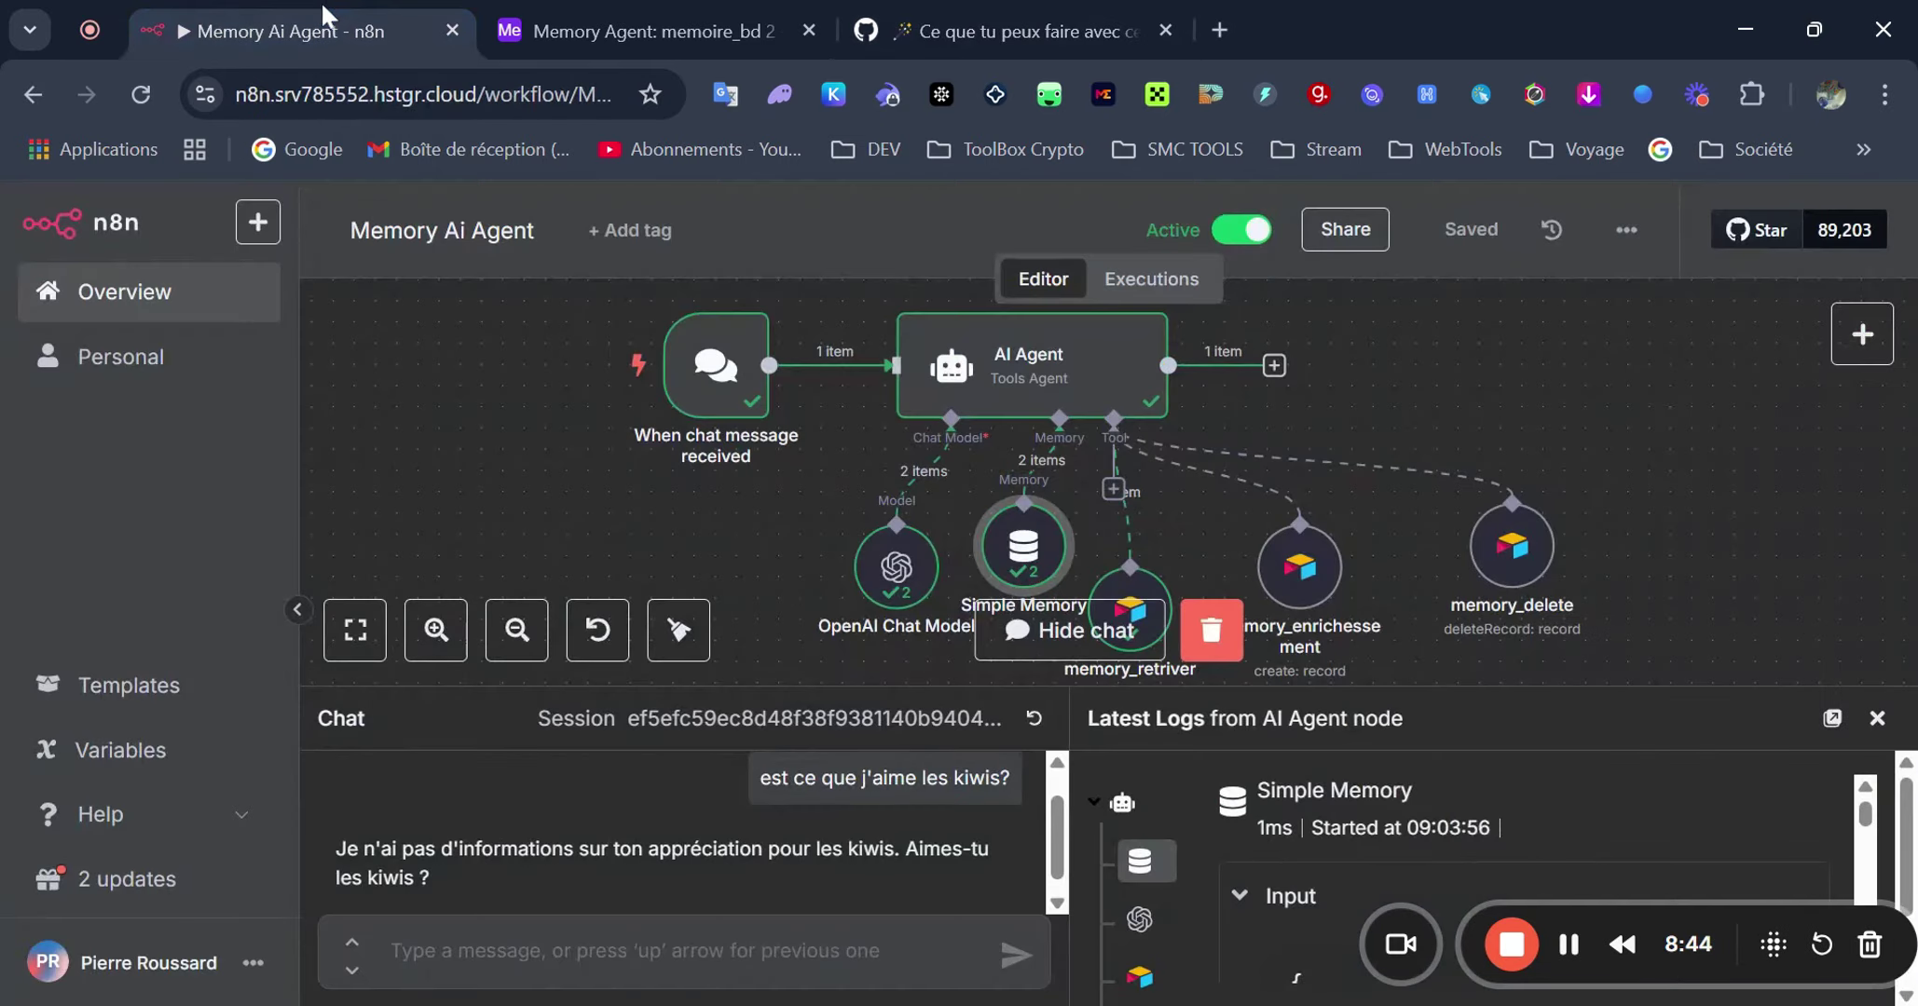